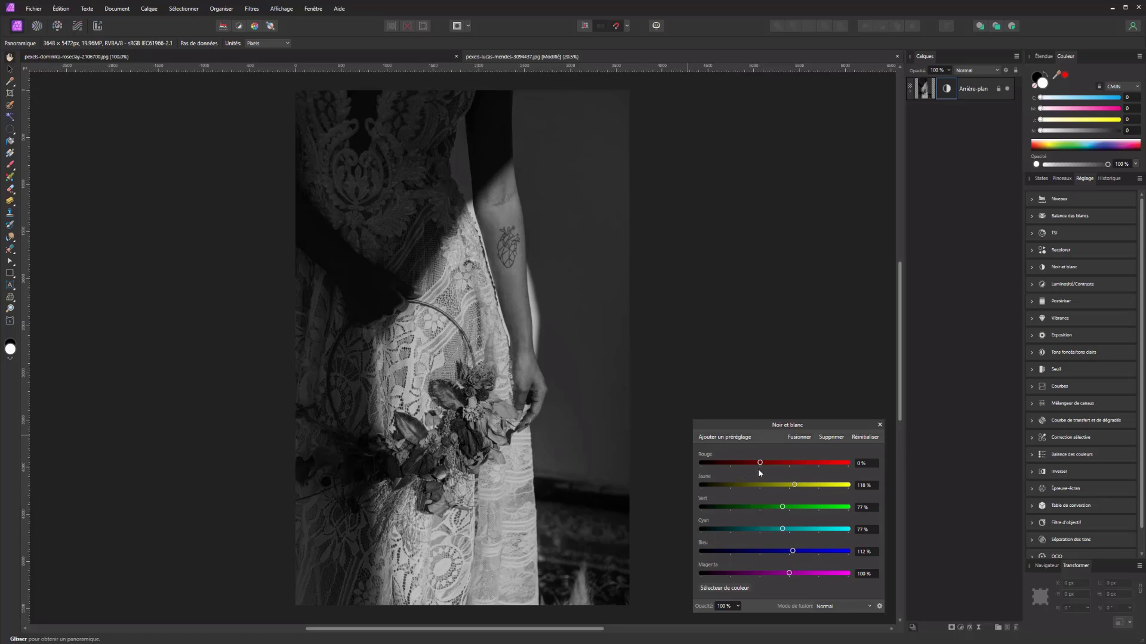
# Try a red value of -22 % in the black and white adjustment and return it to 0 %.
pyautogui.moveTo(759, 463); pyautogui.dragTo(753, 463)
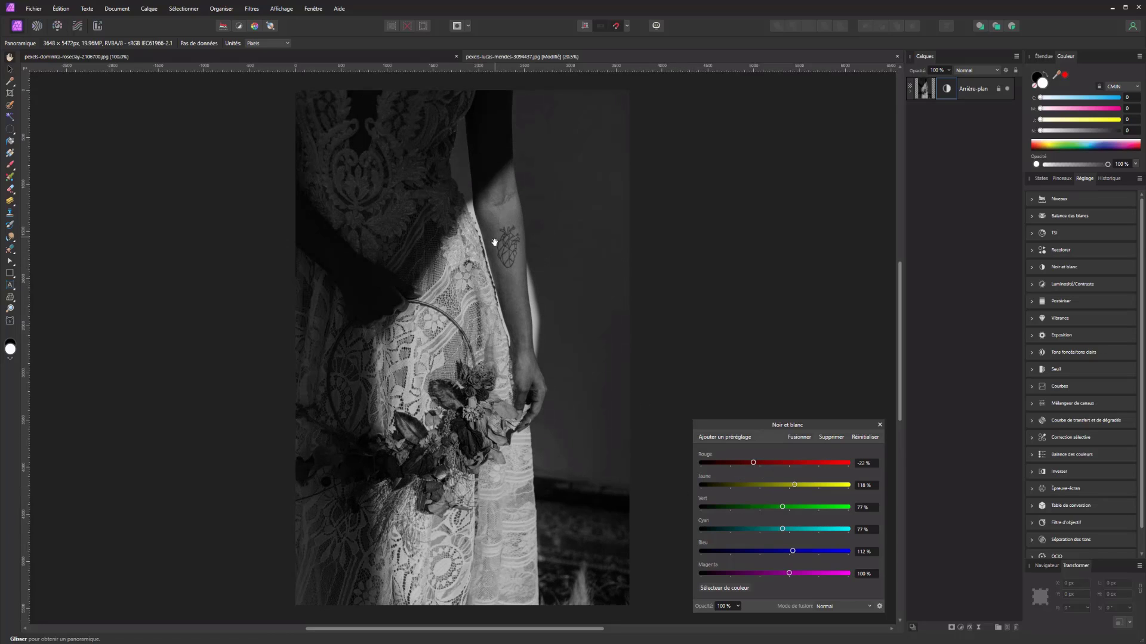
pyautogui.doubleClick(754, 463)
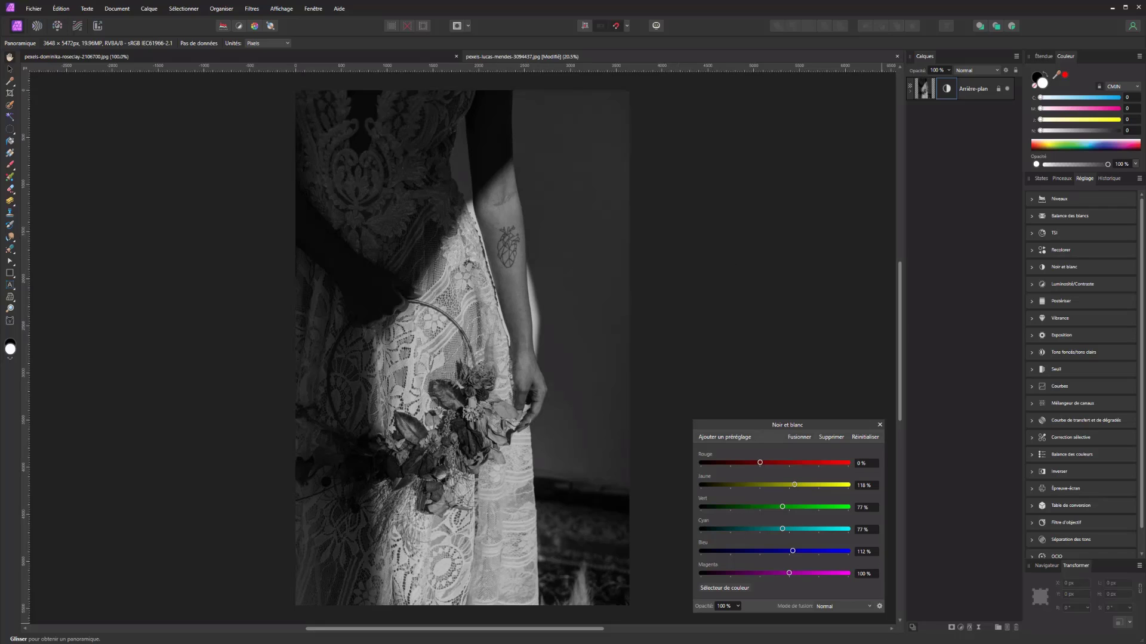
# Add a Levels adjustment with the black level at 6 %, the white level at 85 % and gamma at 0.803.
pyautogui.click(960, 628)
pyautogui.click(984, 413)
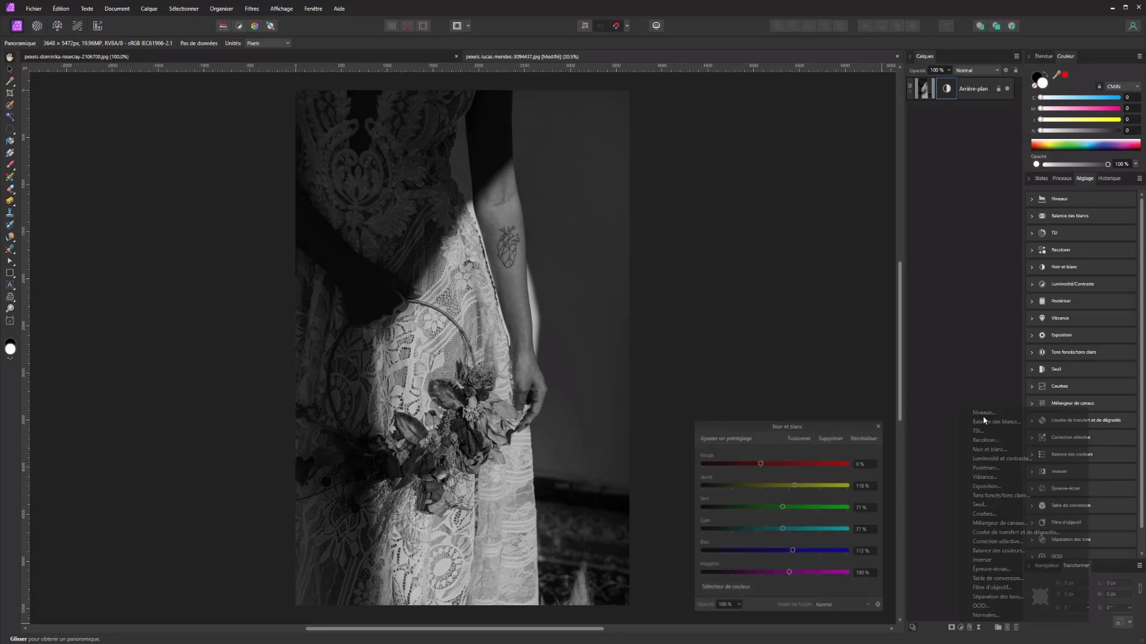
pyautogui.moveTo(700, 507); pyautogui.dragTo(713, 511)
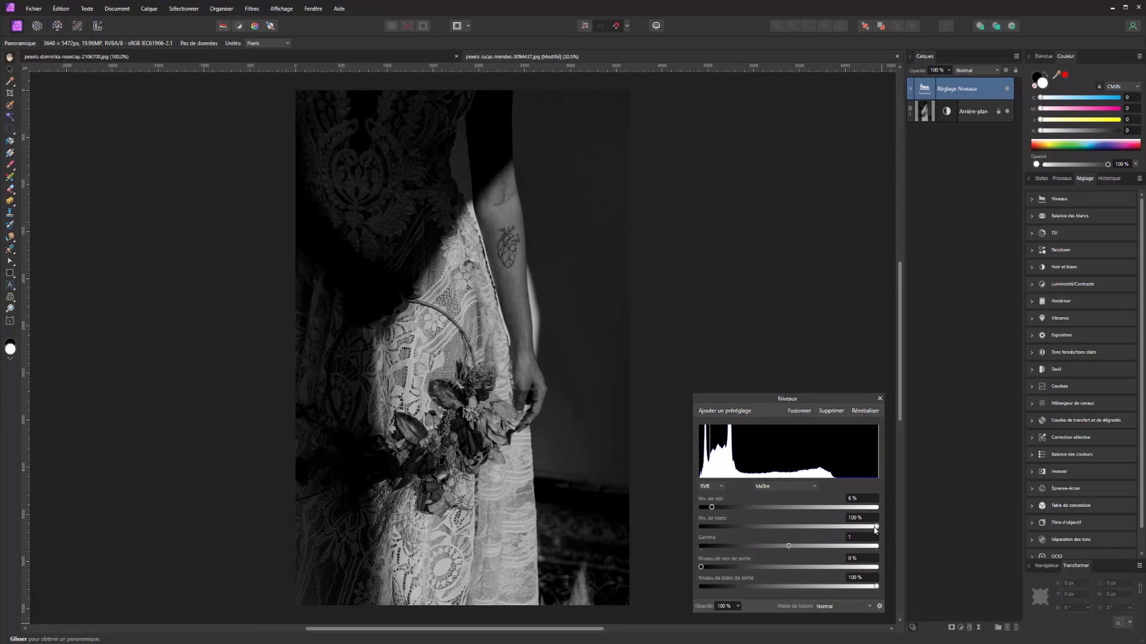
pyautogui.moveTo(874, 527); pyautogui.dragTo(850, 528)
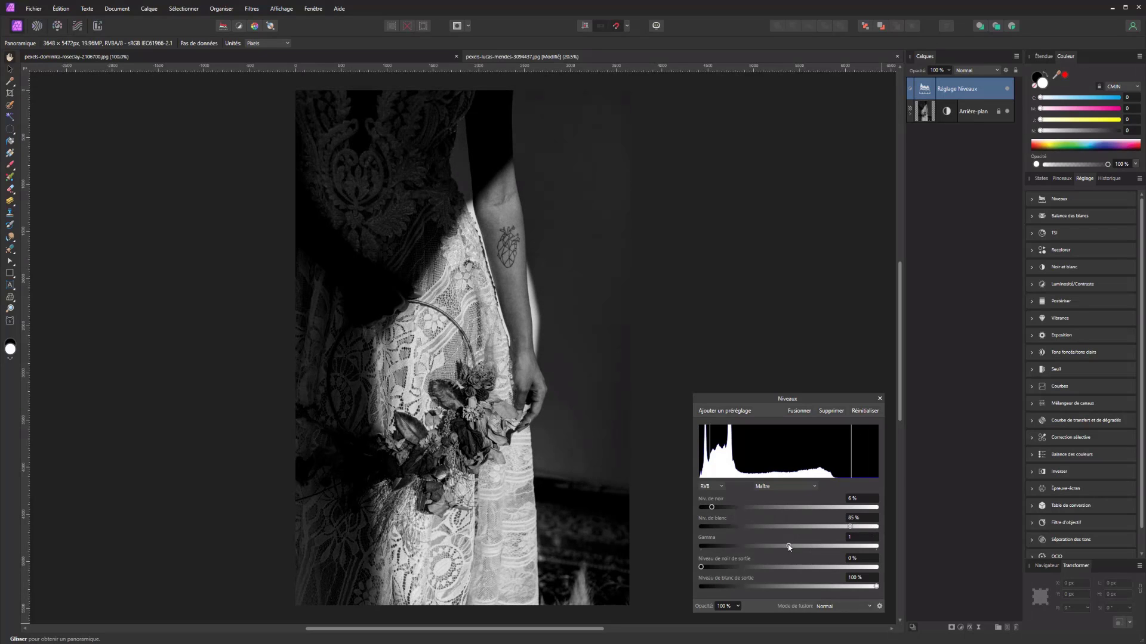
pyautogui.moveTo(787, 546); pyautogui.dragTo(778, 546)
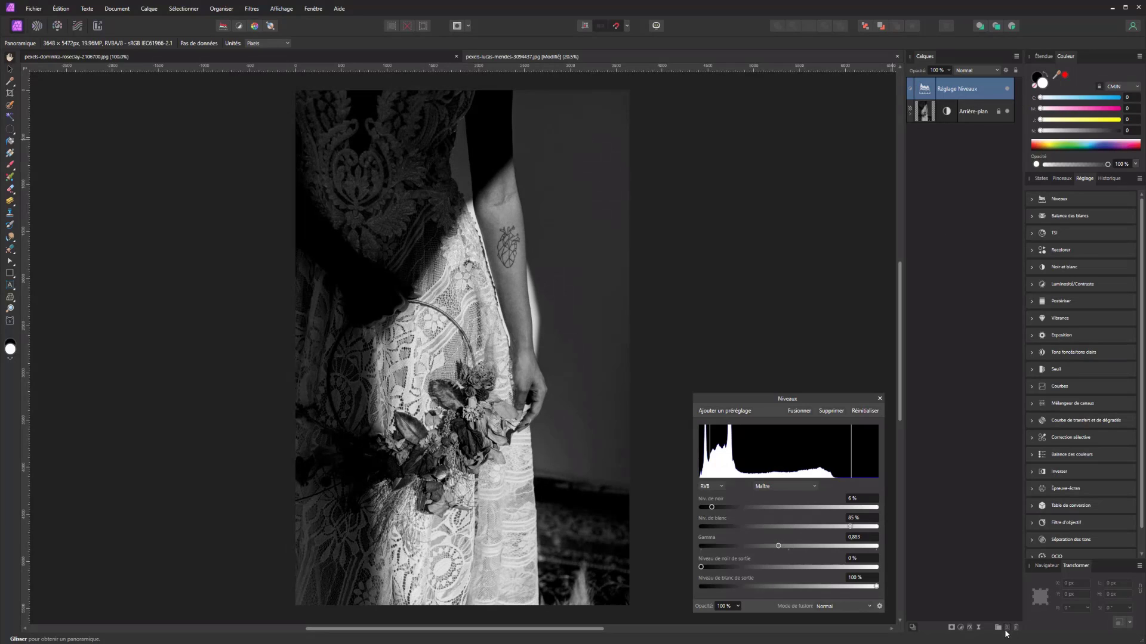
# Add a new pixel layer and set the Paint Brush to blue (cyan 71, magenta 14), 23.1 px wide, with 99 % hardness.
pyautogui.click(1006, 629)
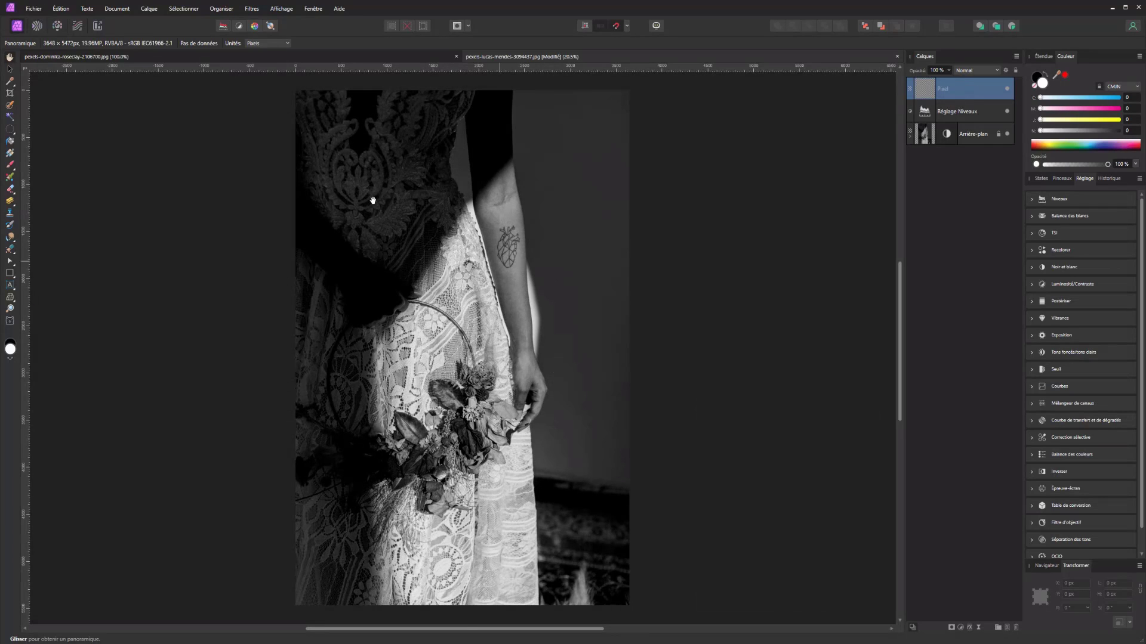
pyautogui.click(12, 165)
pyautogui.press('x')
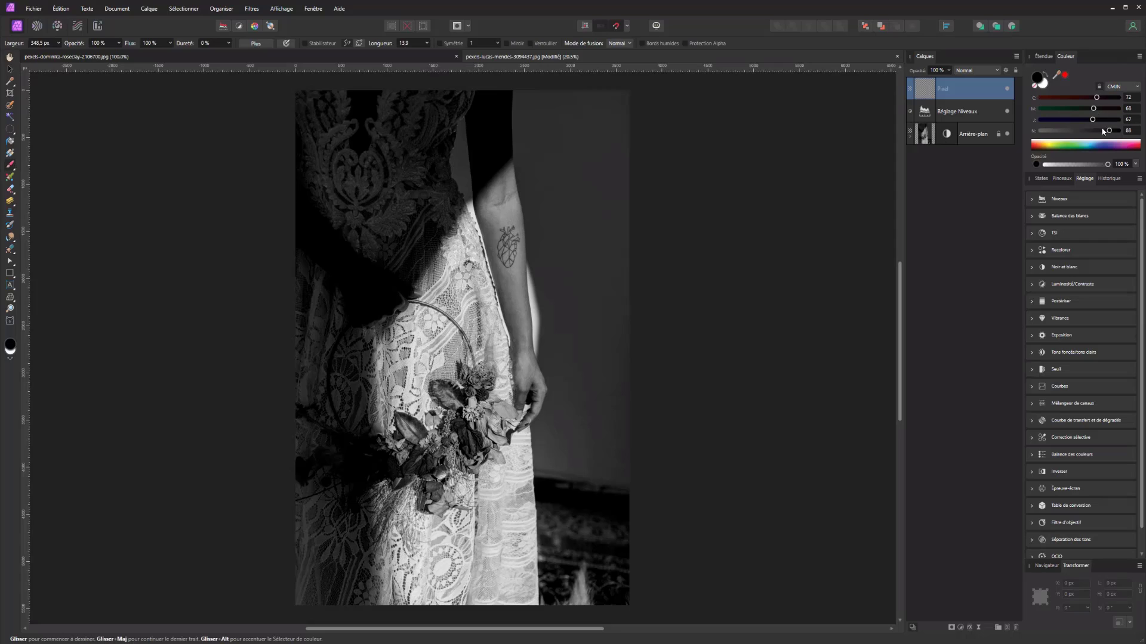
pyautogui.moveTo(1074, 147); pyautogui.dragTo(1091, 149)
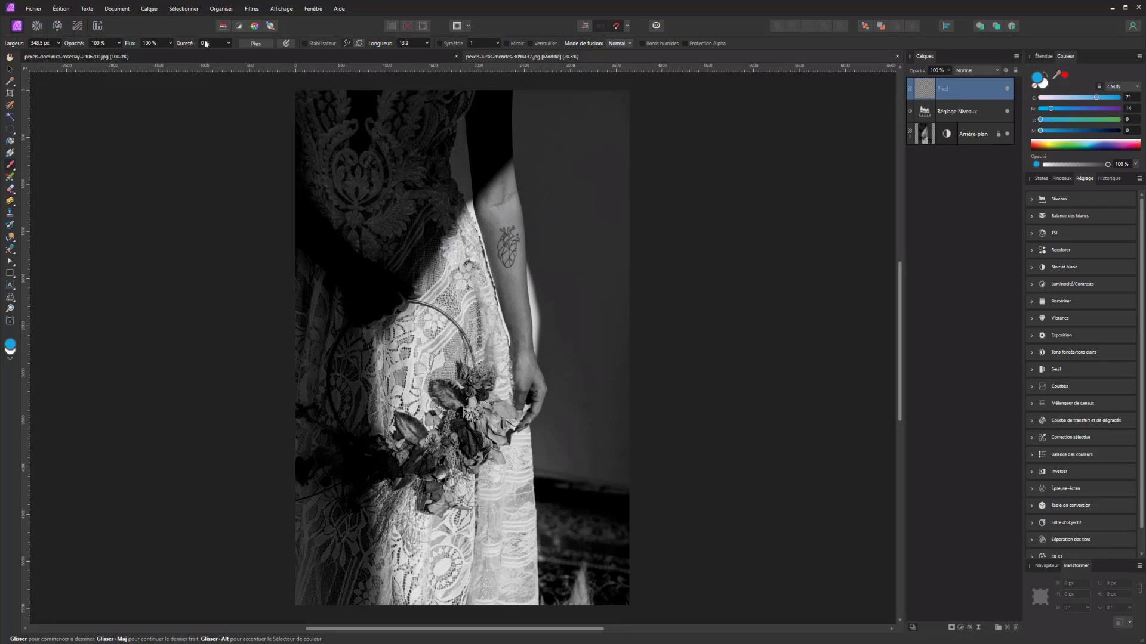
pyautogui.click(228, 42)
pyautogui.moveTo(230, 53); pyautogui.dragTo(293, 53)
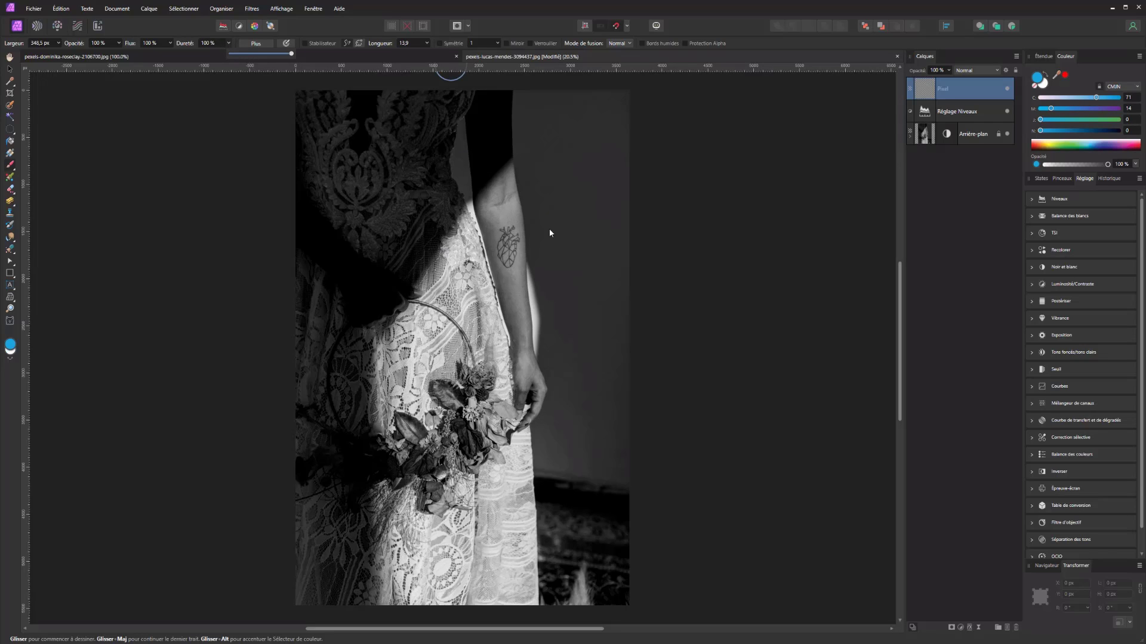
pyautogui.moveTo(552, 239)
pyautogui.mouseDown()
pyautogui.moveTo(499, 230)
pyautogui.moveTo(535, 230)
pyautogui.moveTo(526, 225)
pyautogui.mouseUp()
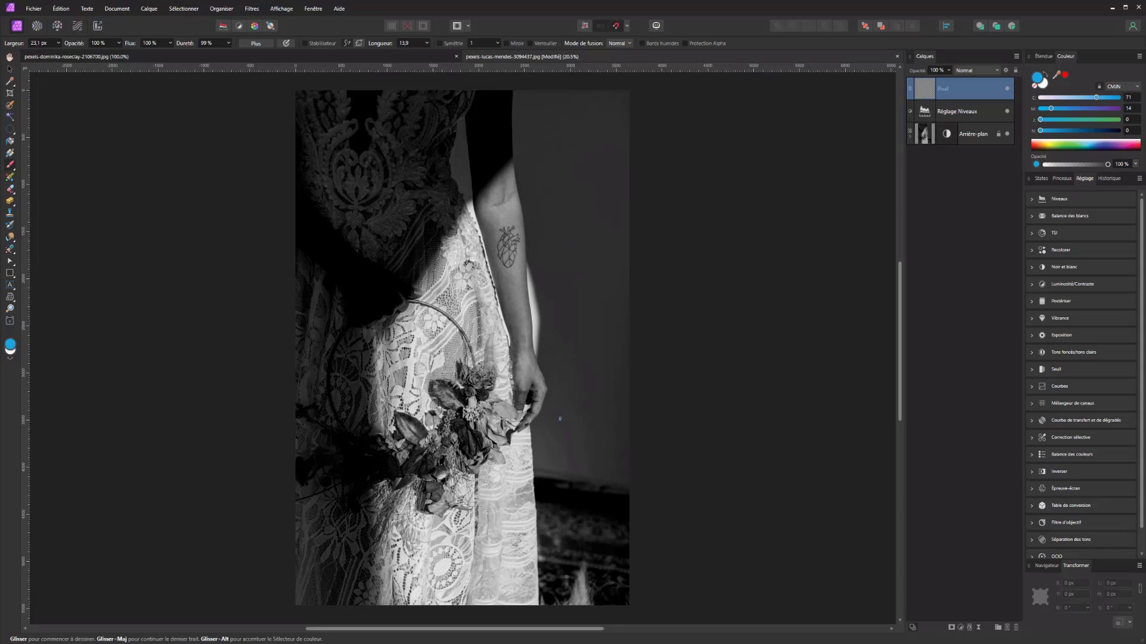
# Paint a smooth S-shaped blue test stroke on the dark wall beside the forearm, undoing the first attempt.
pyautogui.moveTo(611, 190)
pyautogui.mouseDown()
pyautogui.moveTo(578, 190)
pyautogui.moveTo(602, 281)
pyautogui.moveTo(581, 316)
pyautogui.mouseUp()
pyautogui.hotkey('ctrl', 'z')
pyautogui.moveTo(581, 157)
pyautogui.mouseDown()
pyautogui.moveTo(577, 182)
pyautogui.moveTo(604, 224)
pyautogui.moveTo(576, 270)
pyautogui.mouseUp()
# Add an Outer Glow effect to the painted layer with a 4 px radius and a bright blue colour with cyan 100.
pyautogui.click(970, 627)
pyautogui.moveTo(594, 195); pyautogui.dragTo(310, 133)
pyautogui.click(177, 237)
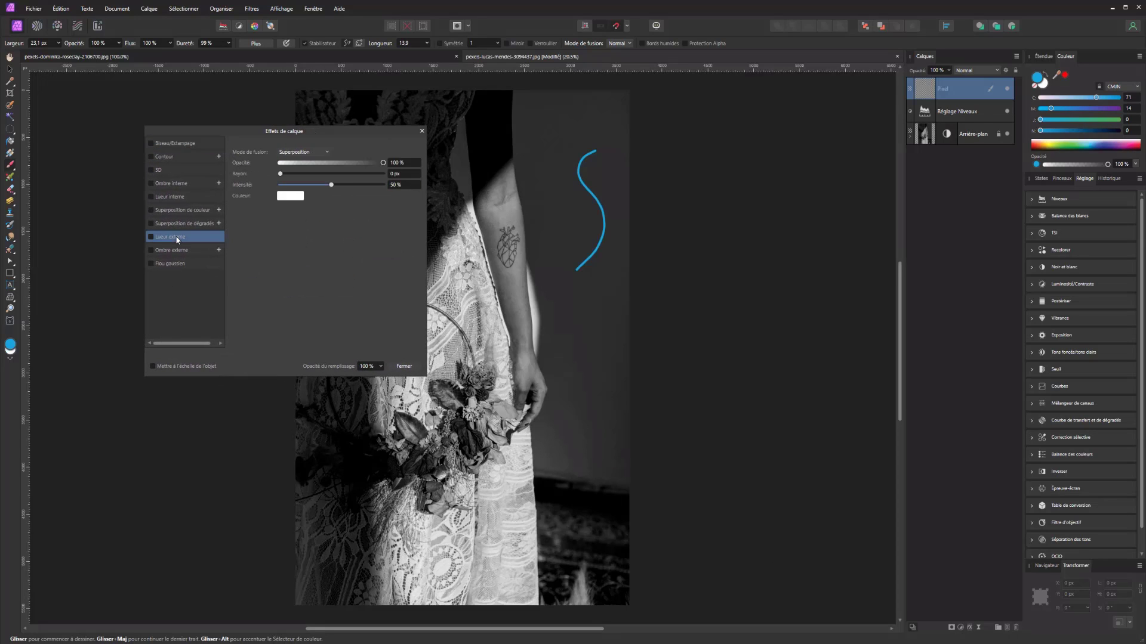
pyautogui.moveTo(288, 174); pyautogui.dragTo(309, 174)
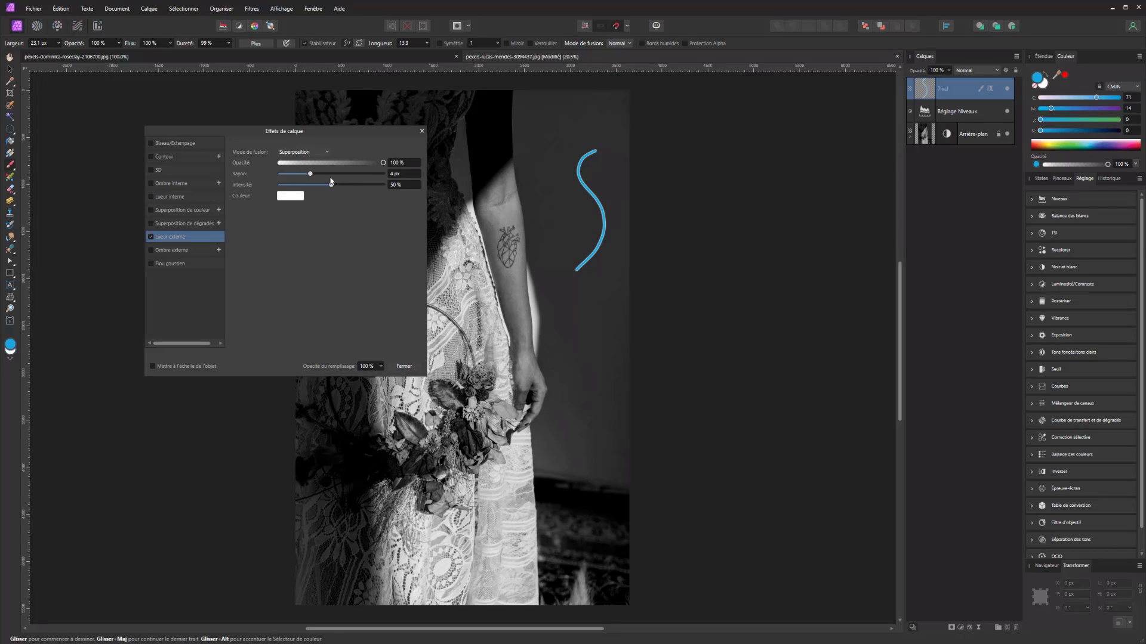
pyautogui.click(290, 197)
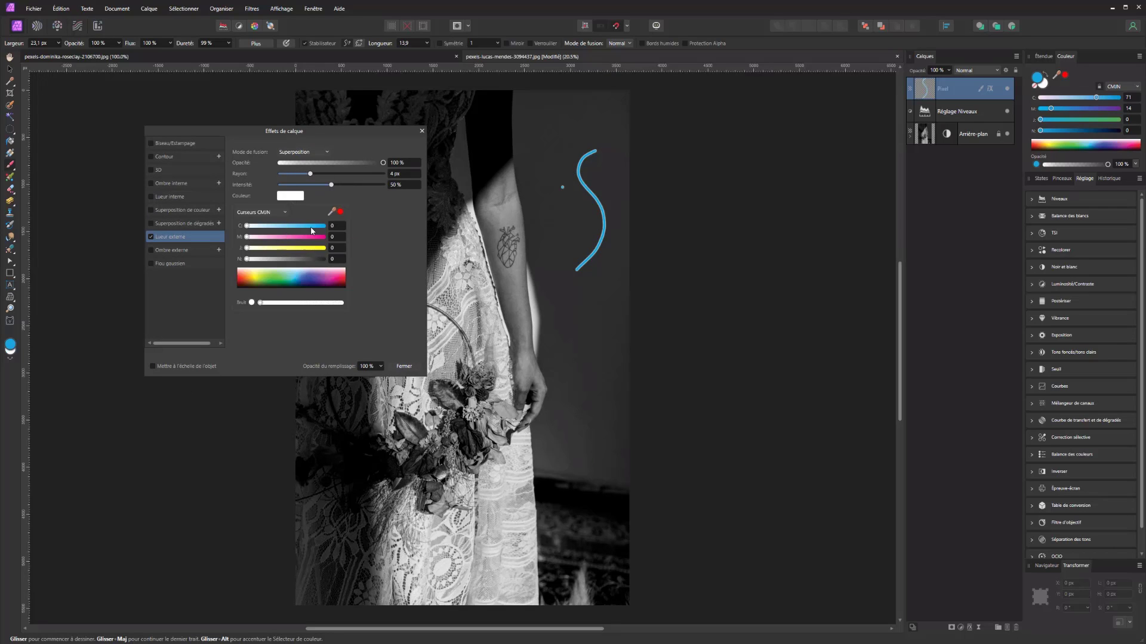
pyautogui.moveTo(246, 226); pyautogui.dragTo(340, 228)
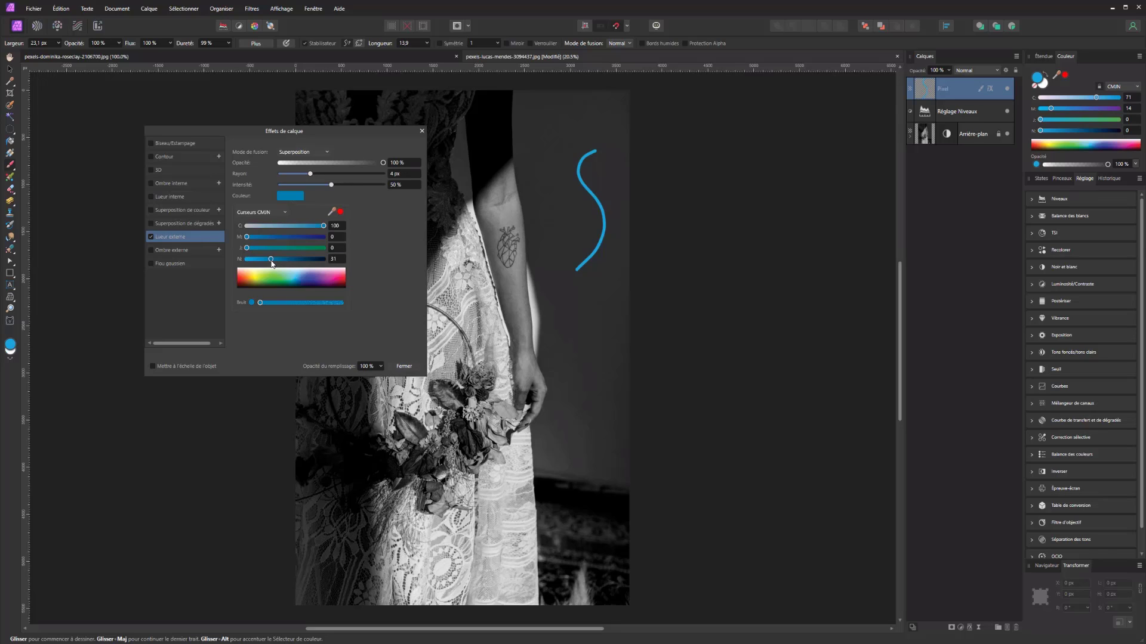
pyautogui.click(336, 181)
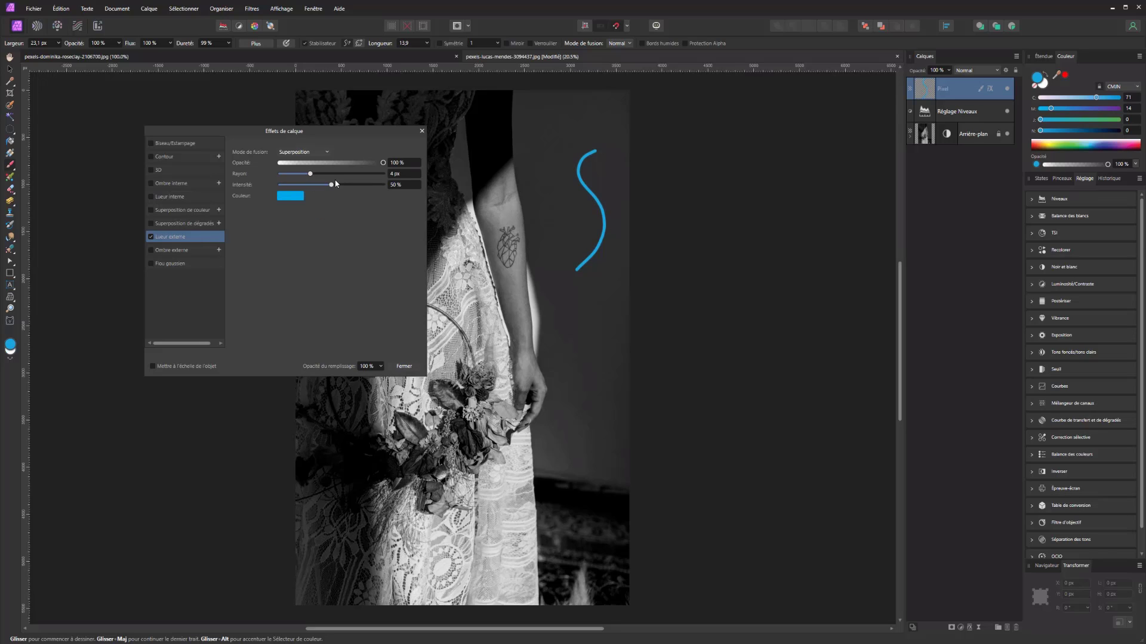
# Tune the Outer Glow's radius and intensity into a wide, soft blue halo around the stroke.
pyautogui.moveTo(349, 187); pyautogui.dragTo(383, 185)
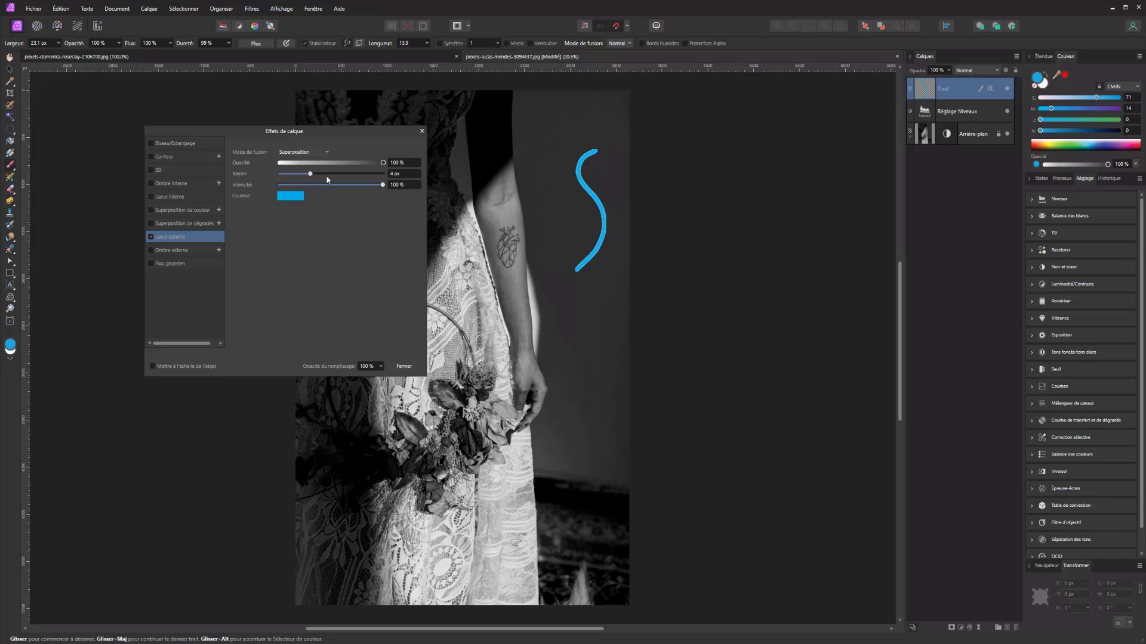
pyautogui.moveTo(310, 174)
pyautogui.mouseDown()
pyautogui.moveTo(373, 175)
pyautogui.moveTo(298, 189)
pyautogui.moveTo(383, 185)
pyautogui.moveTo(285, 190)
pyautogui.mouseUp()
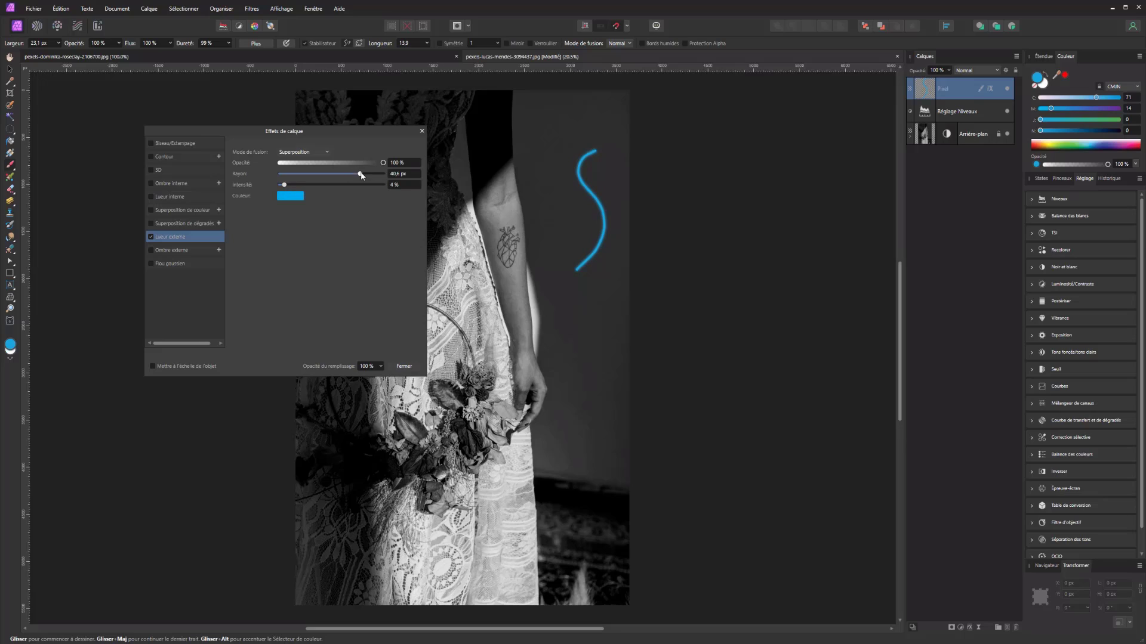
pyautogui.moveTo(361, 175); pyautogui.dragTo(376, 174)
pyautogui.moveTo(284, 185); pyautogui.dragTo(308, 186)
pyautogui.moveTo(377, 173); pyautogui.dragTo(349, 179)
# Add an Inner Glow effect with a 6.4 px radius, 4 % intensity and a light blue colour with cyan 44.
pyautogui.click(168, 199)
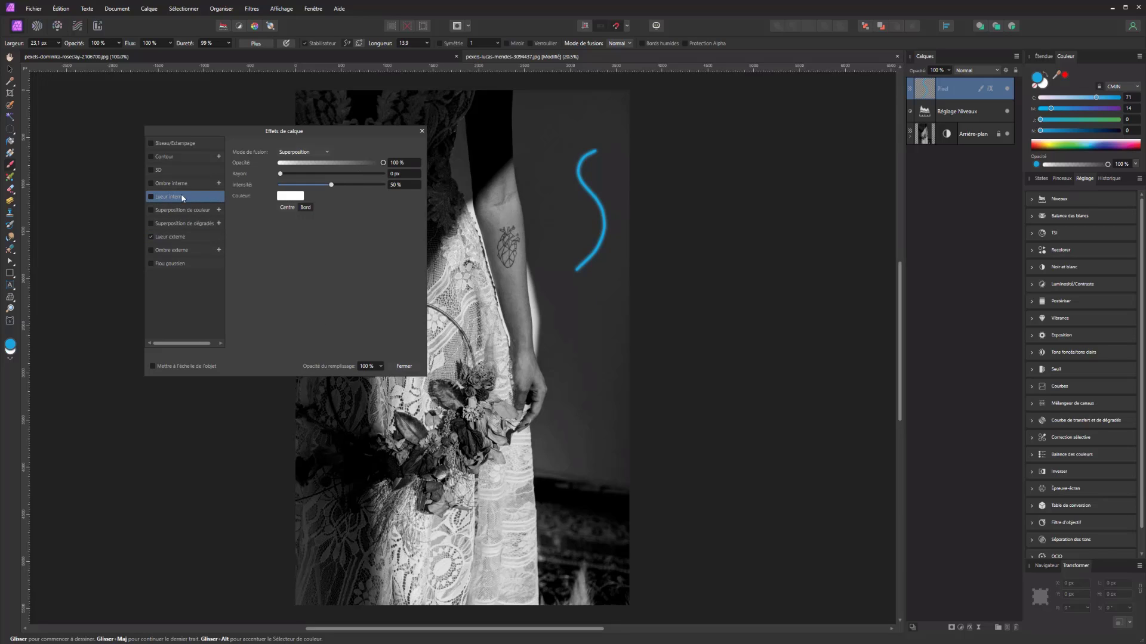
pyautogui.click(150, 197)
pyautogui.scroll(3, 567, 189)
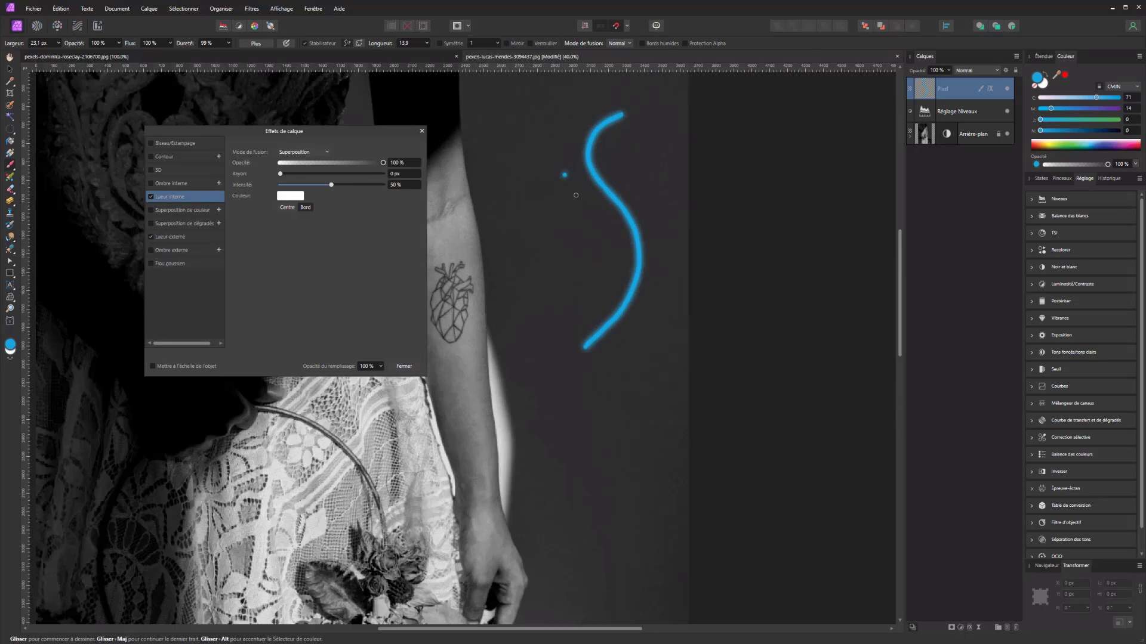
pyautogui.moveTo(281, 173)
pyautogui.mouseDown()
pyautogui.moveTo(336, 173)
pyautogui.moveTo(316, 174)
pyautogui.moveTo(325, 185)
pyautogui.moveTo(284, 185)
pyautogui.mouseUp()
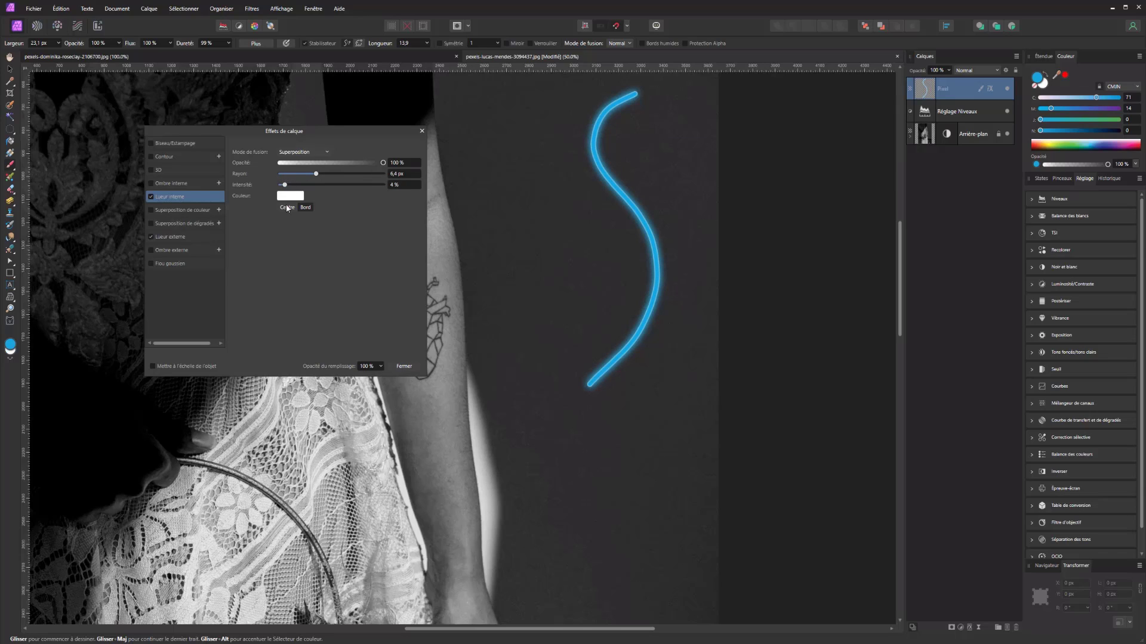
pyautogui.click(289, 201)
pyautogui.moveTo(270, 226)
pyautogui.mouseDown()
pyautogui.moveTo(324, 226)
pyautogui.moveTo(258, 227)
pyautogui.moveTo(292, 226)
pyautogui.moveTo(281, 226)
pyautogui.mouseUp()
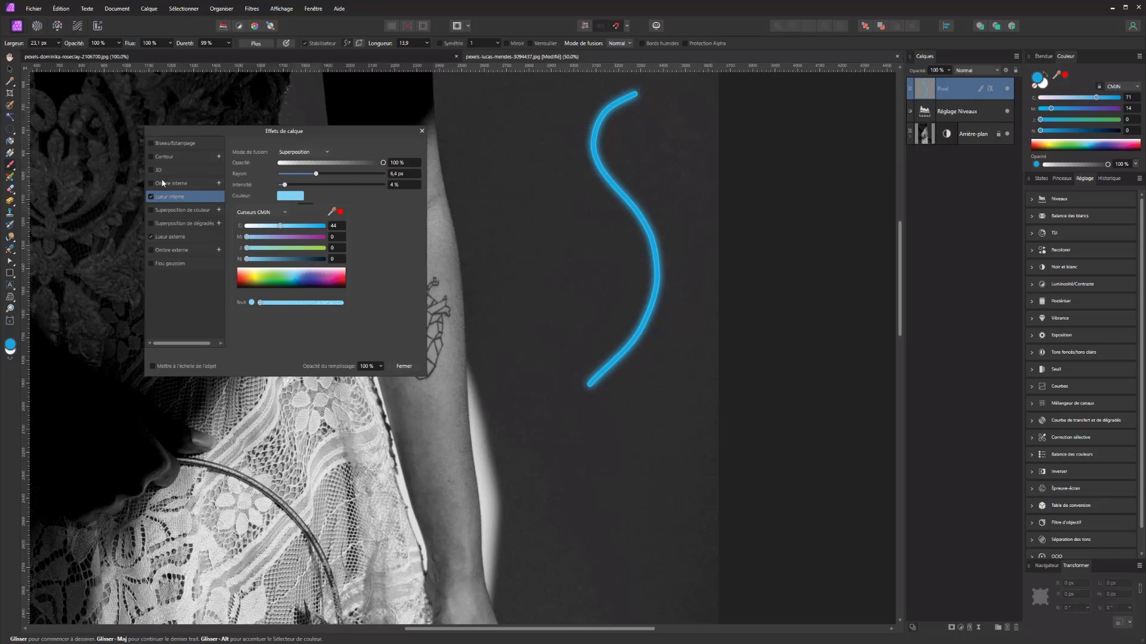
pyautogui.click(355, 245)
# Paint test shapes on the glowing layer: a second wavy stroke, a filled circular selection about 374 px wide and a 270.5 px brush dot.
pyautogui.moveTo(563, 204)
pyautogui.mouseDown()
pyautogui.moveTo(528, 231)
pyautogui.moveTo(574, 269)
pyautogui.moveTo(542, 302)
pyautogui.moveTo(528, 370)
pyautogui.mouseUp()
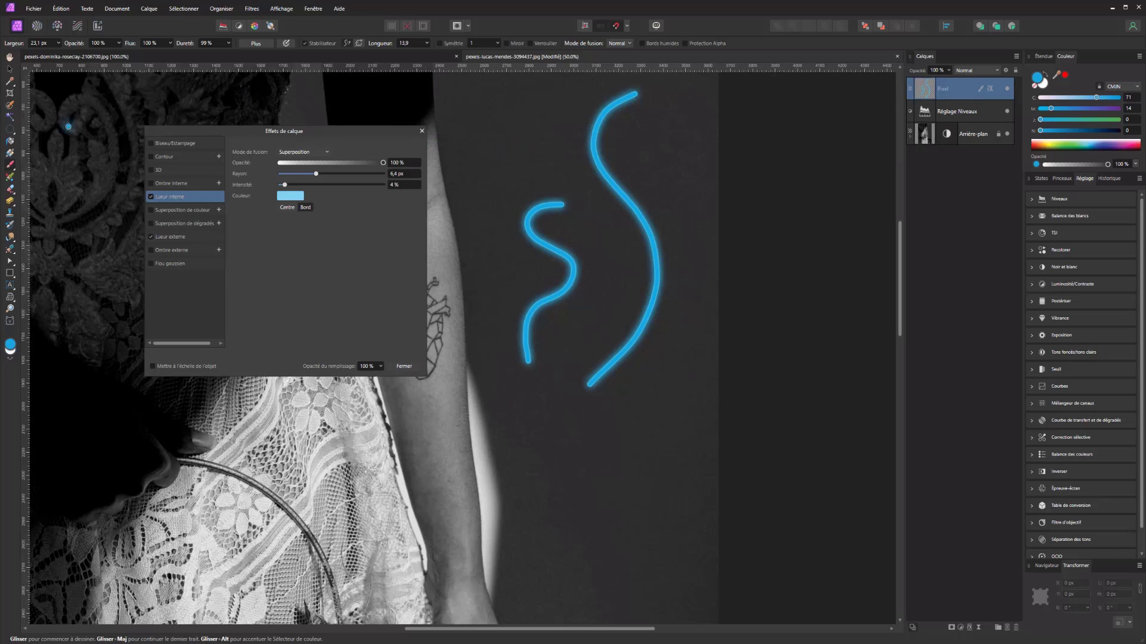
pyautogui.click(10, 129)
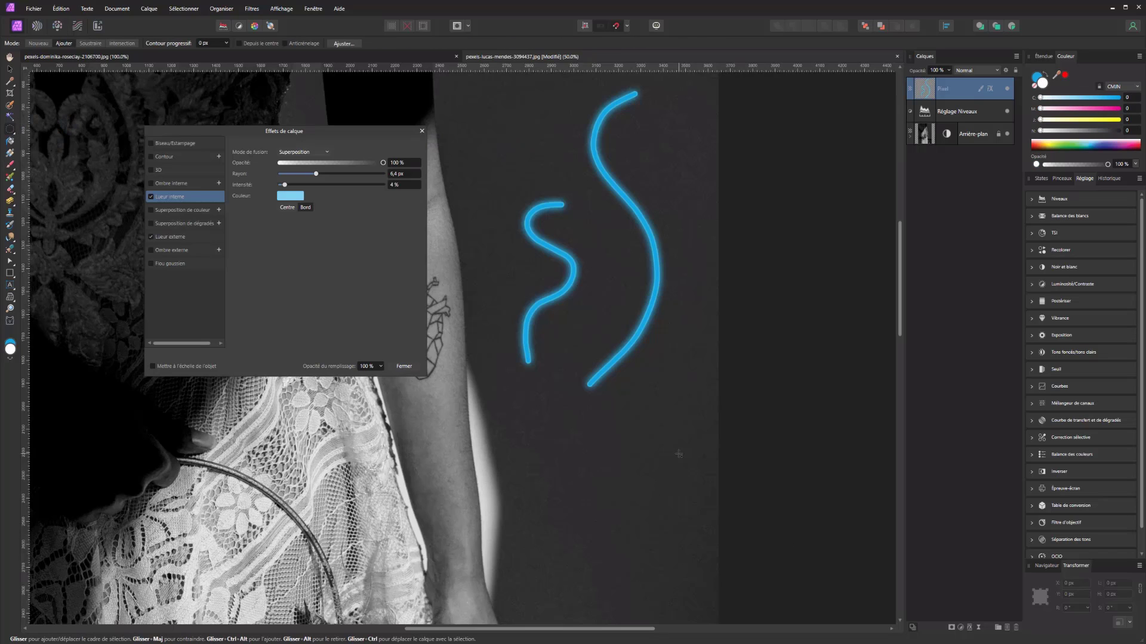
pyautogui.moveTo(679, 454); pyautogui.dragTo(585, 532)
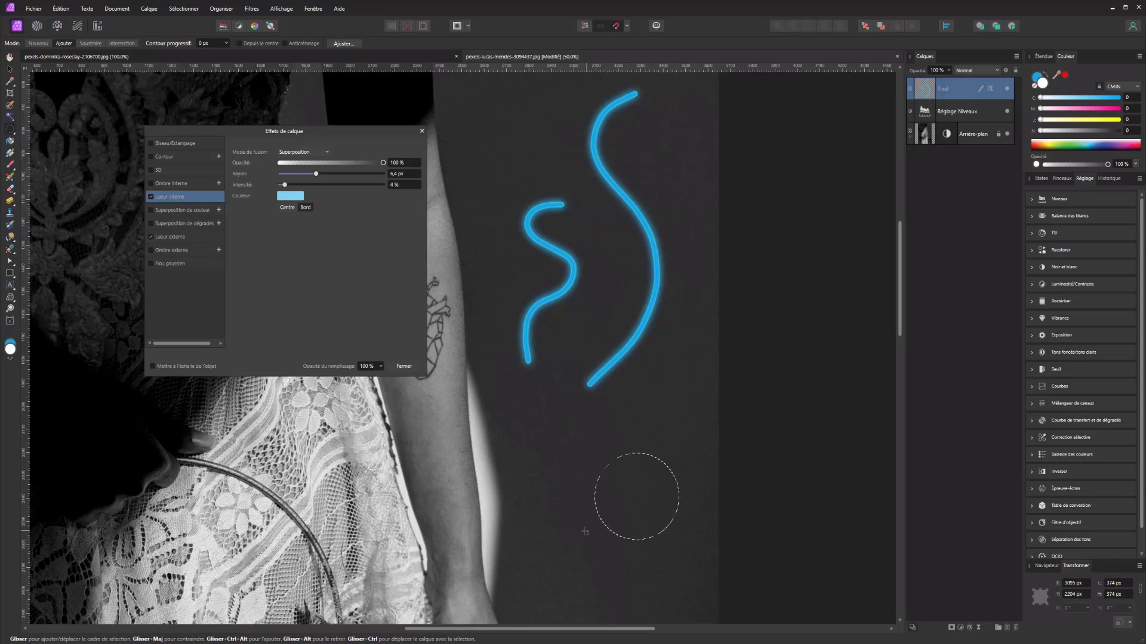
pyautogui.click(13, 165)
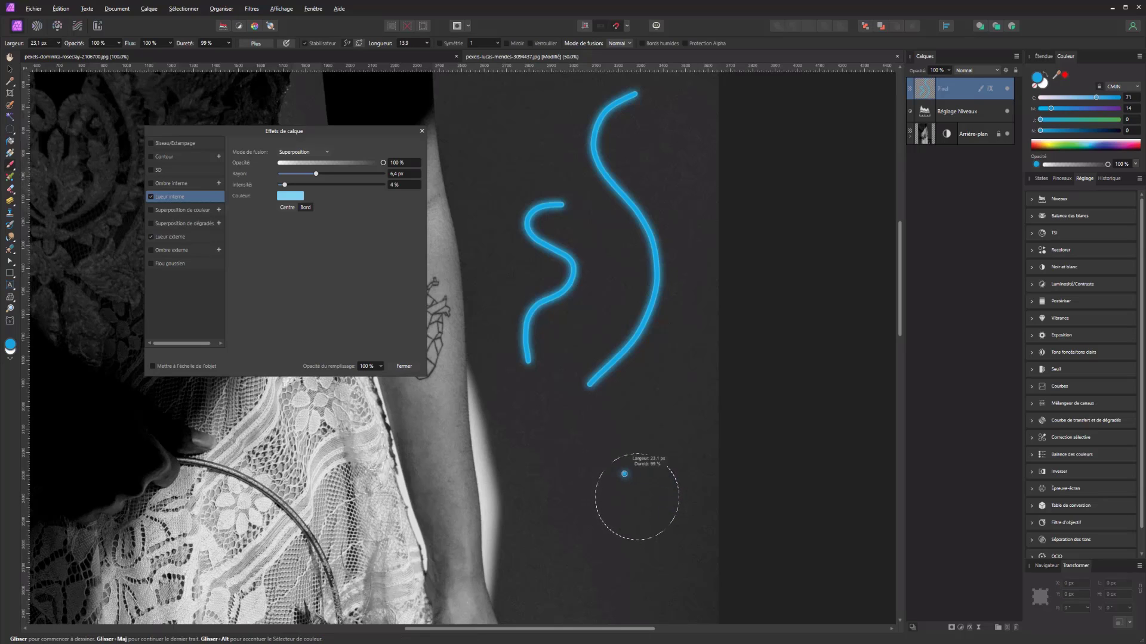
pyautogui.moveTo(624, 474)
pyautogui.mouseDown()
pyautogui.moveTo(673, 464)
pyautogui.moveTo(592, 507)
pyautogui.moveTo(684, 476)
pyautogui.moveTo(618, 470)
pyautogui.moveTo(595, 531)
pyautogui.mouseUp()
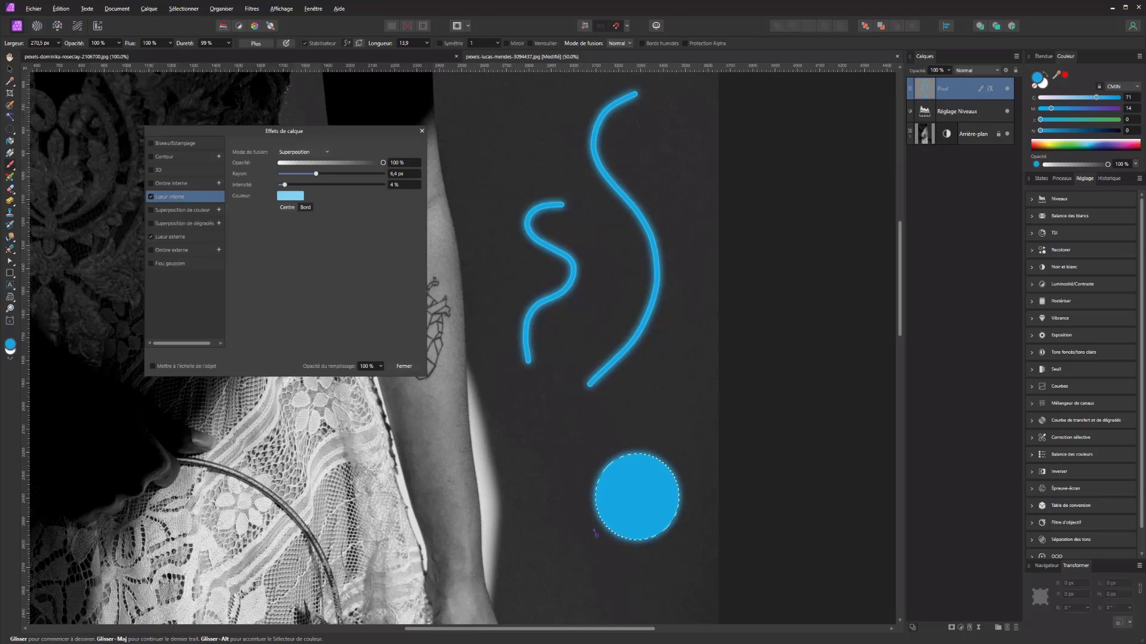
pyautogui.hotkey('ctrl', 'd')
pyautogui.click(574, 339)
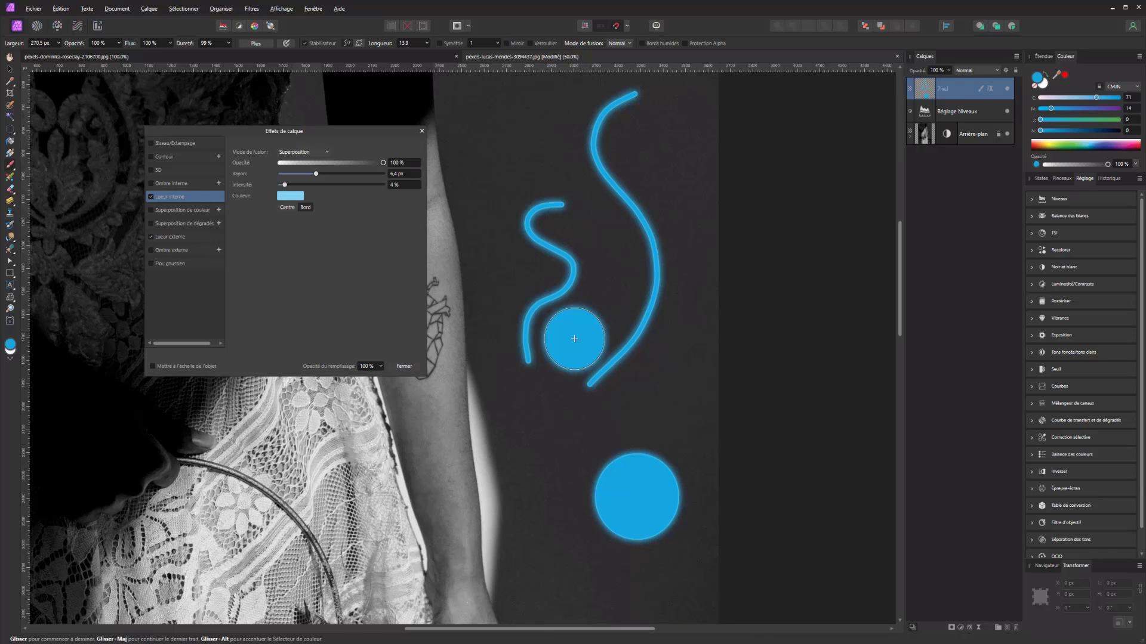
# Clear the test strokes from the pixel layer and close the layer effects settings.
pyautogui.press('Delete')
pyautogui.moveTo(573, 271)
pyautogui.mouseDown()
pyautogui.moveTo(589, 271)
pyautogui.moveTo(572, 208)
pyautogui.mouseUp()
pyautogui.click(422, 132)
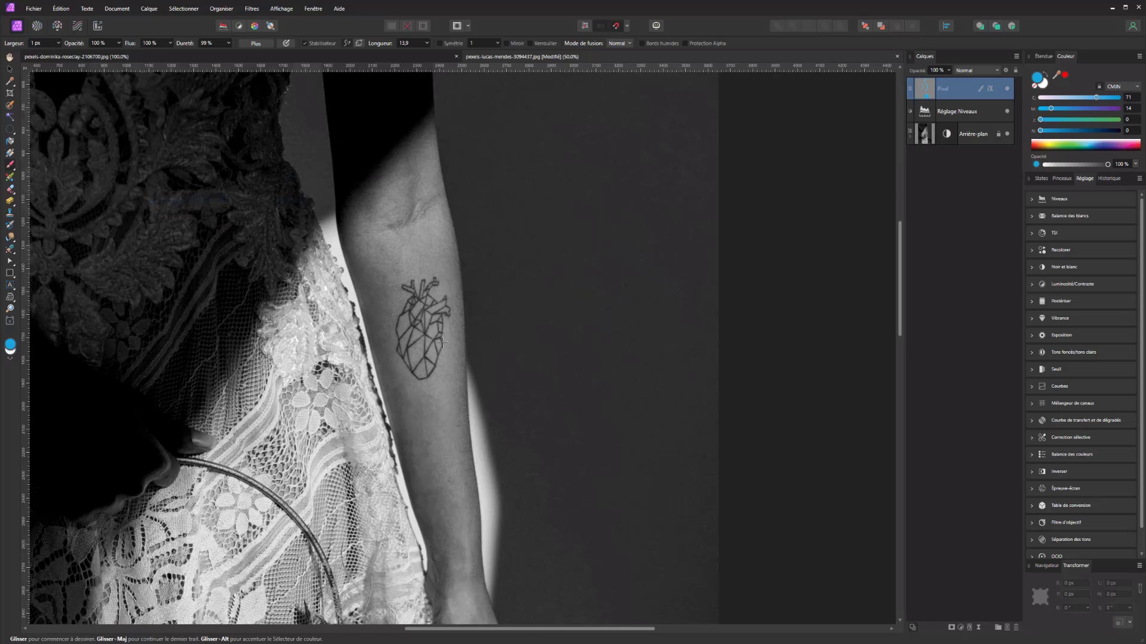
pyautogui.hotkey('ctrl', 'w')
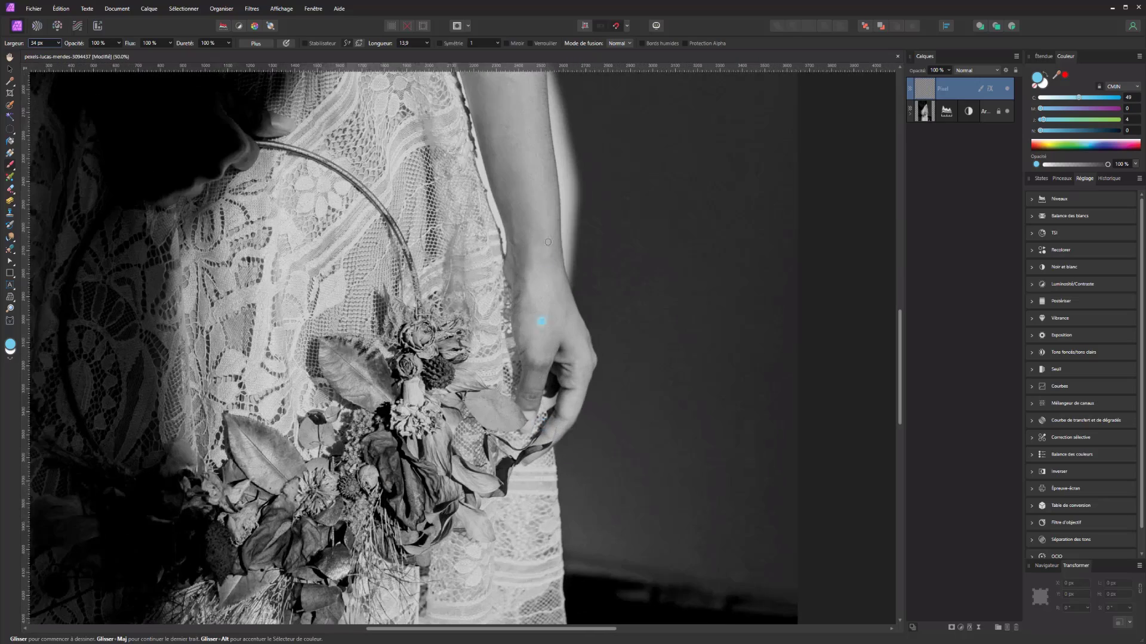
# Test a short light blue brush stroke on the lower forearm and undo it.
pyautogui.moveTo(517, 168); pyautogui.dragTo(531, 255)
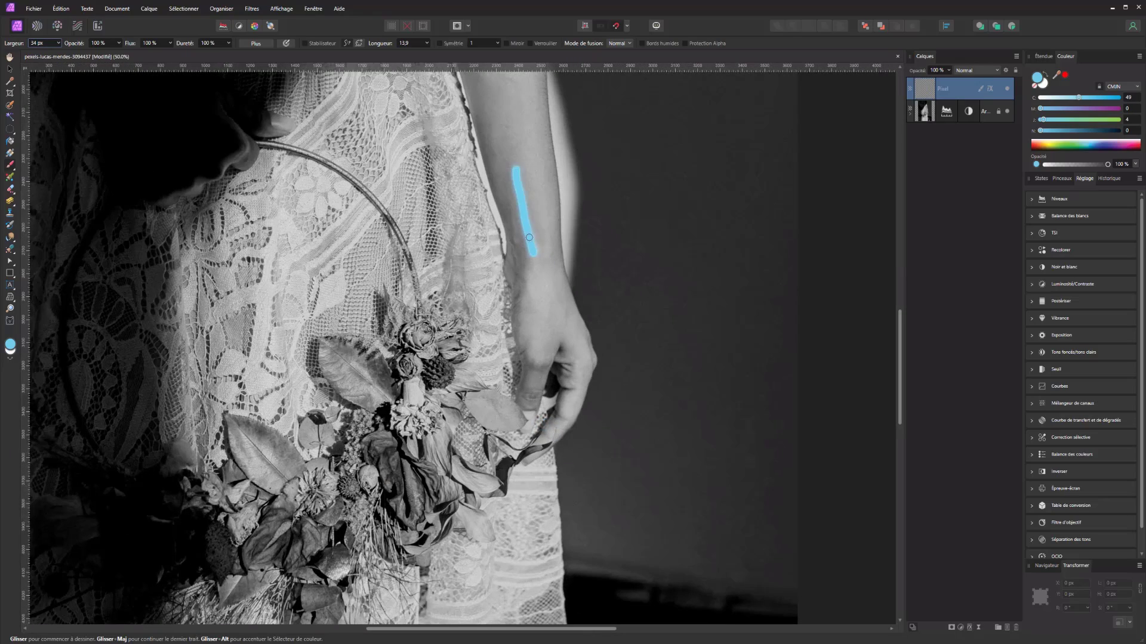
pyautogui.hotkey('ctrl', 'z')
# Trace the outer outline of the heart tattoo in light blue with an 8 px brush and the stabiliser on.
pyautogui.moveTo(584, 217); pyautogui.dragTo(655, 480)
pyautogui.scroll(2, 603, 275)
pyautogui.scroll(3, 603, 275)
pyautogui.moveTo(558, 256); pyautogui.dragTo(523, 252)
pyautogui.click(58, 43)
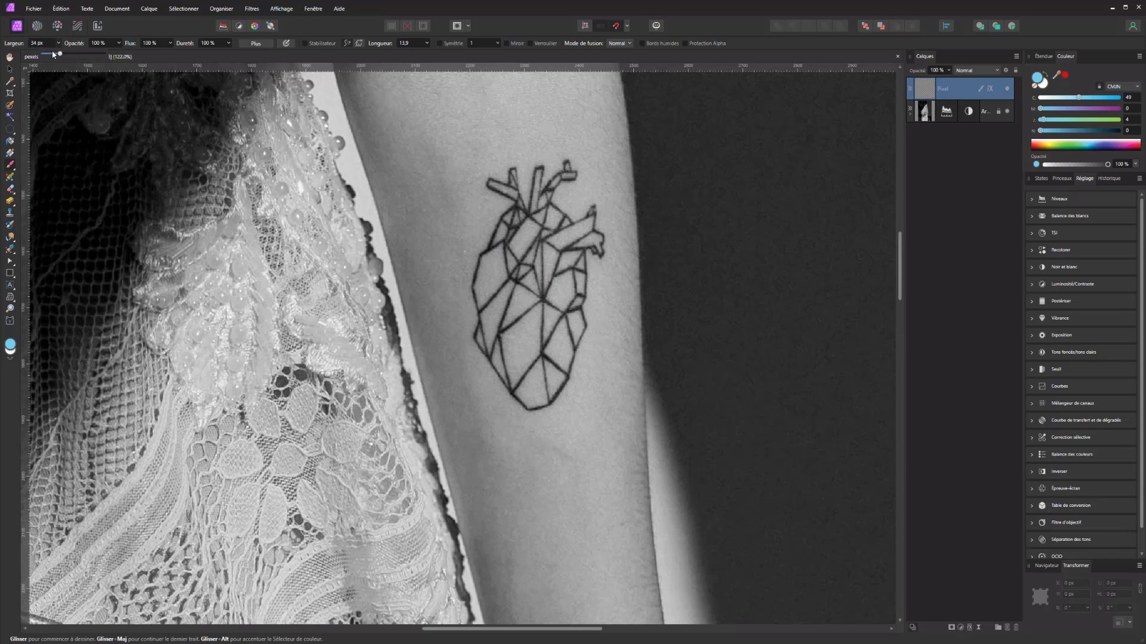
pyautogui.moveTo(52, 56); pyautogui.dragTo(48, 57)
pyautogui.click(314, 45)
pyautogui.moveTo(489, 239)
pyautogui.mouseDown()
pyautogui.moveTo(471, 301)
pyautogui.moveTo(485, 358)
pyautogui.moveTo(517, 399)
pyautogui.moveTo(544, 412)
pyautogui.moveTo(555, 402)
pyautogui.moveTo(587, 306)
pyautogui.mouseUp()
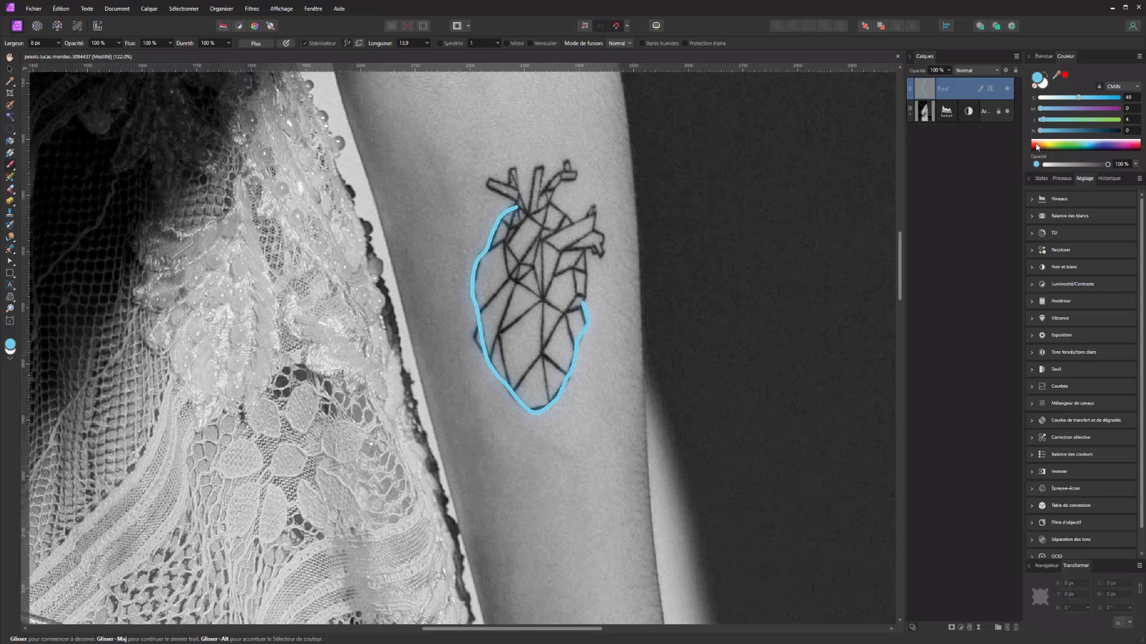
# Set the outline layer's Outer Glow radius to 14.7 px and intensity to 45%, and check its Inner Glow settings.
pyautogui.scroll(-6, 453, 248)
pyautogui.scroll(5, 498, 297)
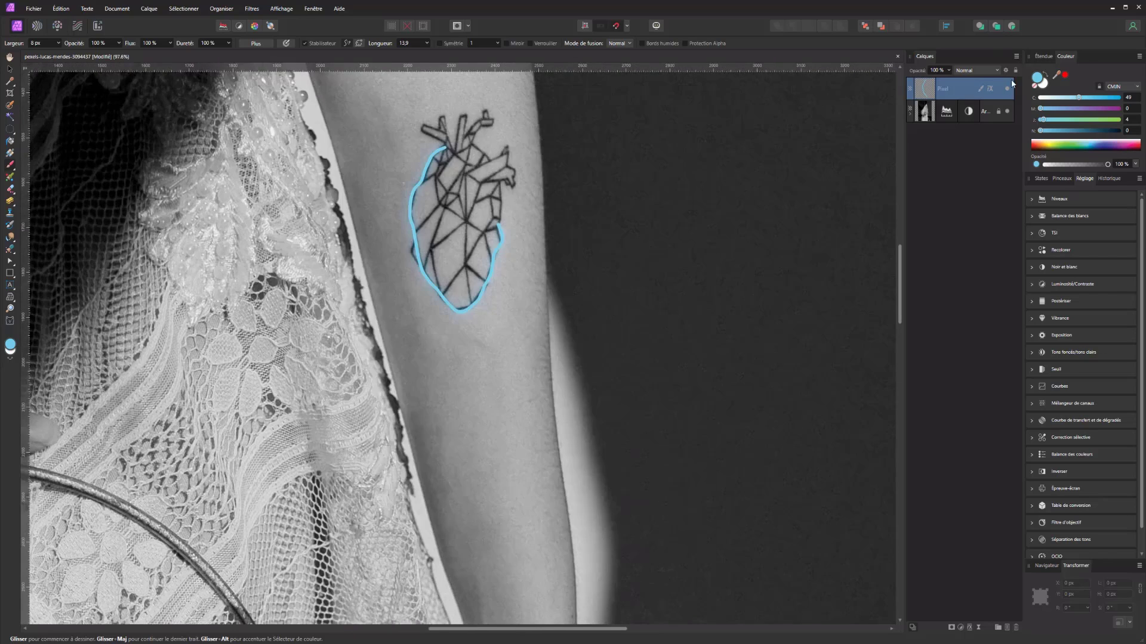
pyautogui.click(989, 89)
pyautogui.moveTo(528, 195); pyautogui.dragTo(676, 154)
pyautogui.click(599, 259)
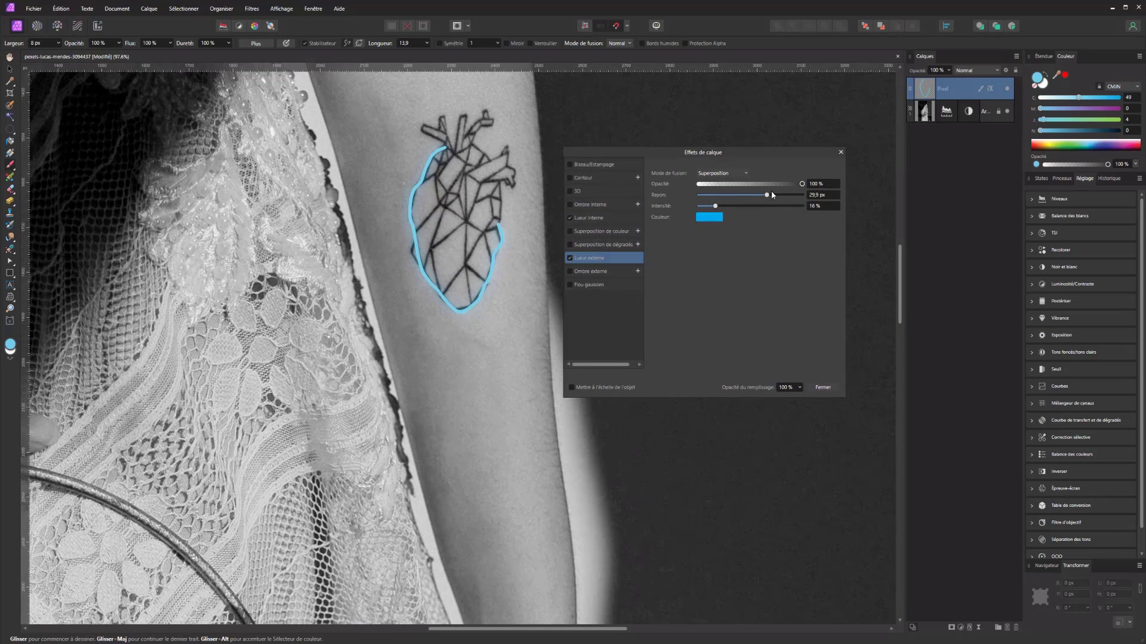
pyautogui.moveTo(771, 193); pyautogui.dragTo(714, 199)
pyautogui.click(595, 218)
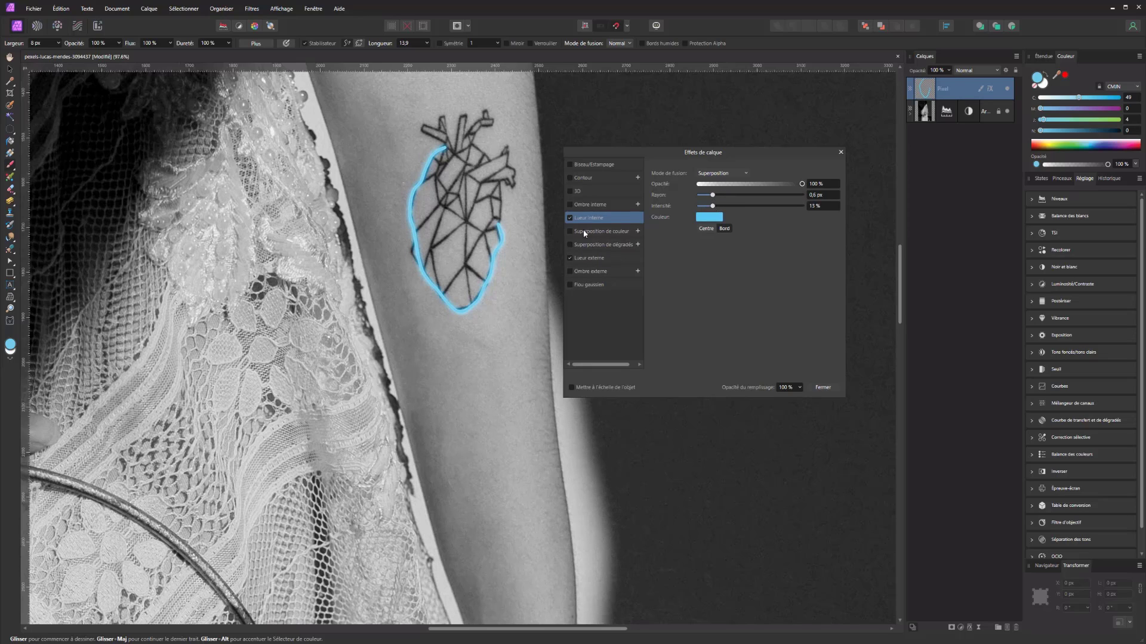
# Set the Outer Glow colour to a bright blue with cyan at 86 and magenta at 0, and close the layer effects.
pyautogui.click(588, 259)
pyautogui.click(708, 218)
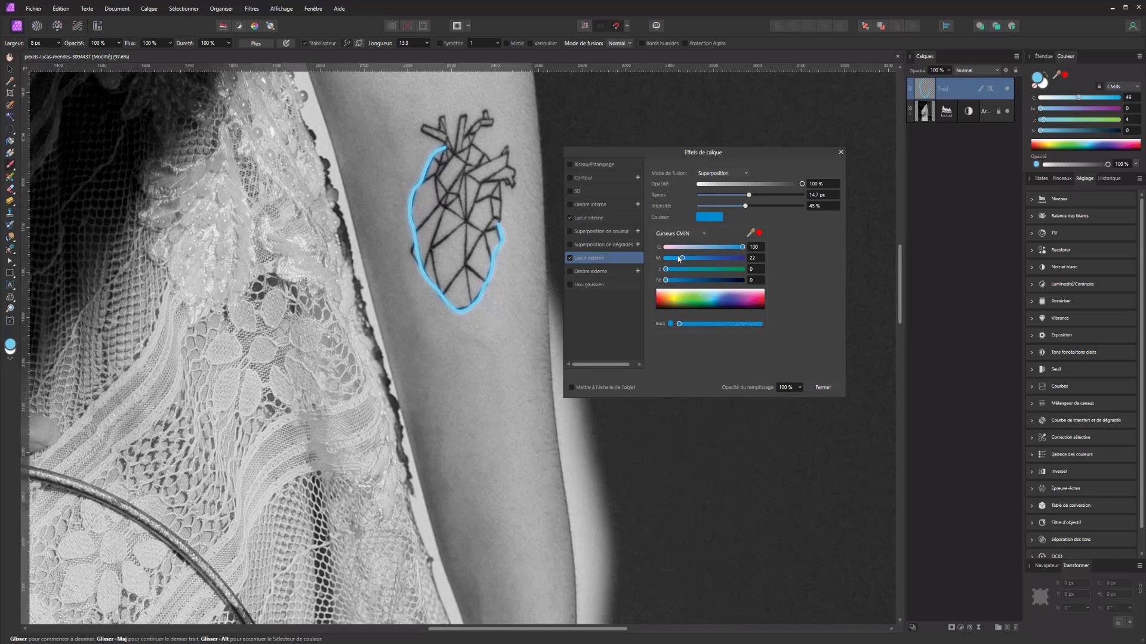
pyautogui.moveTo(693, 247); pyautogui.dragTo(740, 245)
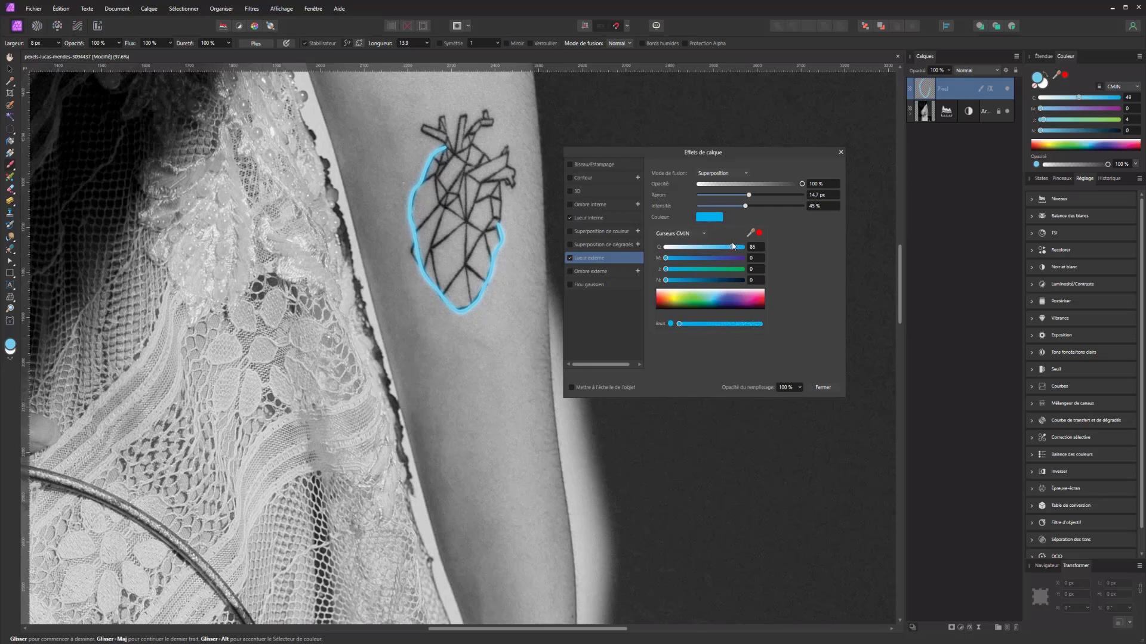
pyautogui.click(820, 386)
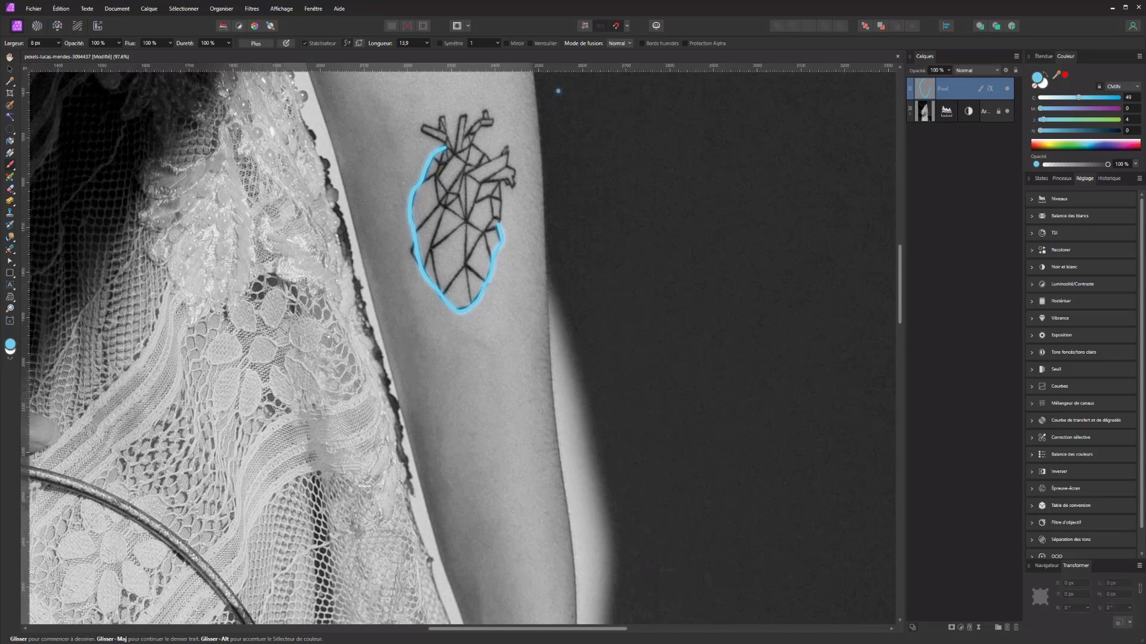
# Undo the light blue outline traced around the heart tattoo.
pyautogui.hotkey('ctrl', 'z')
pyautogui.scroll(2, 426, 249)
pyautogui.scroll(-2, 480, 233)
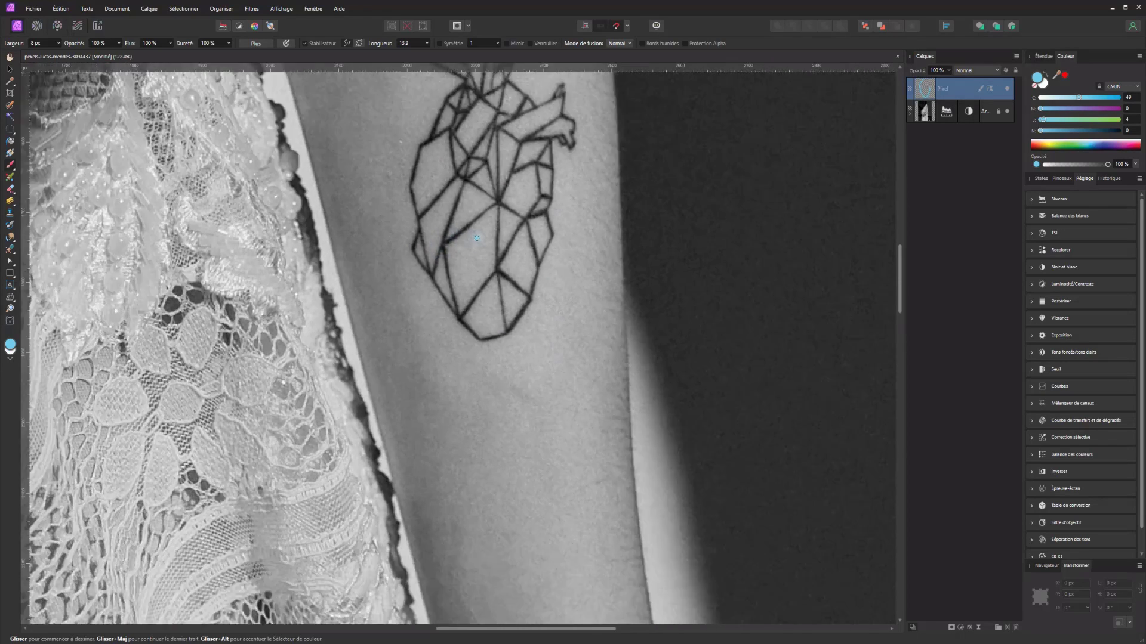
pyautogui.moveTo(492, 217); pyautogui.dragTo(396, 274)
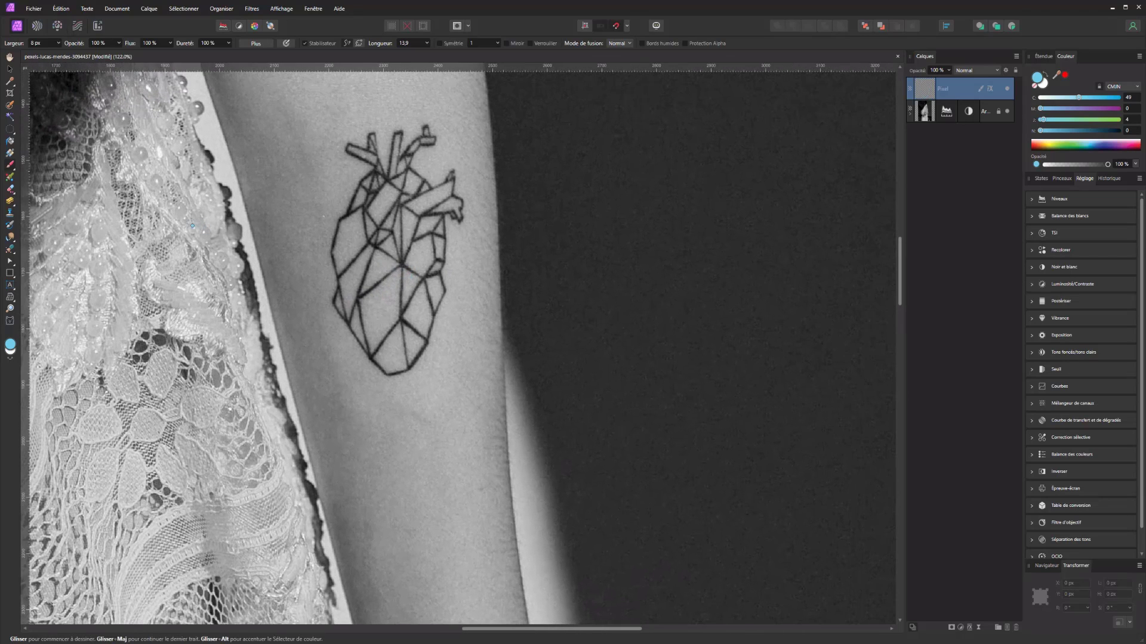
# Try to select the tattoo's thin lines on the photo layer with a 1 px Selection Brush.
pyautogui.click(10, 106)
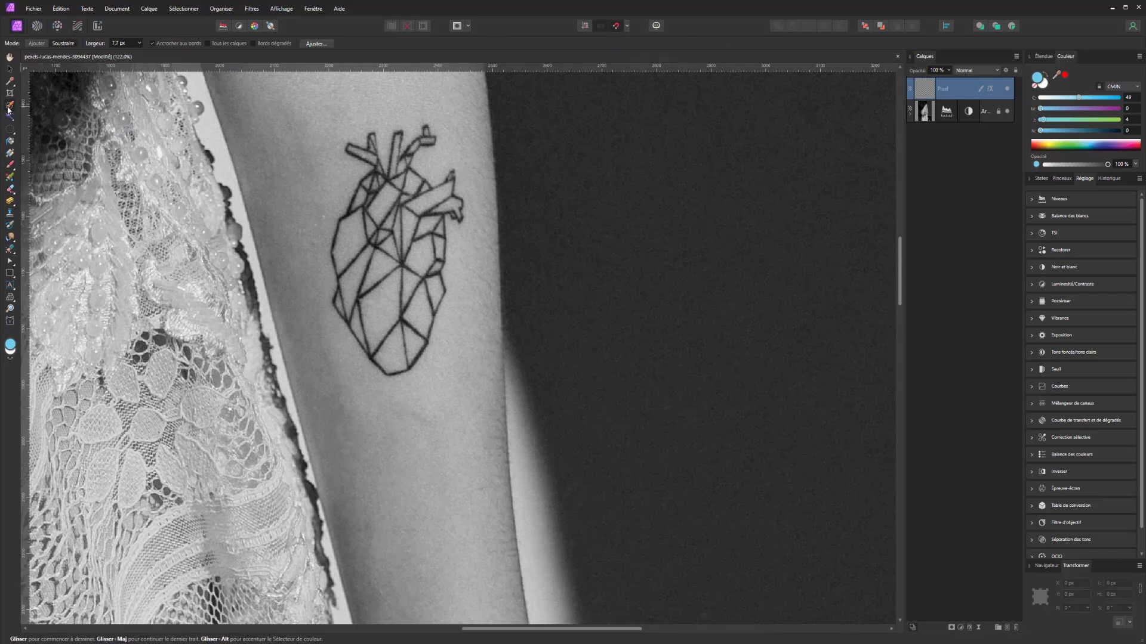
pyautogui.scroll(2, 392, 204)
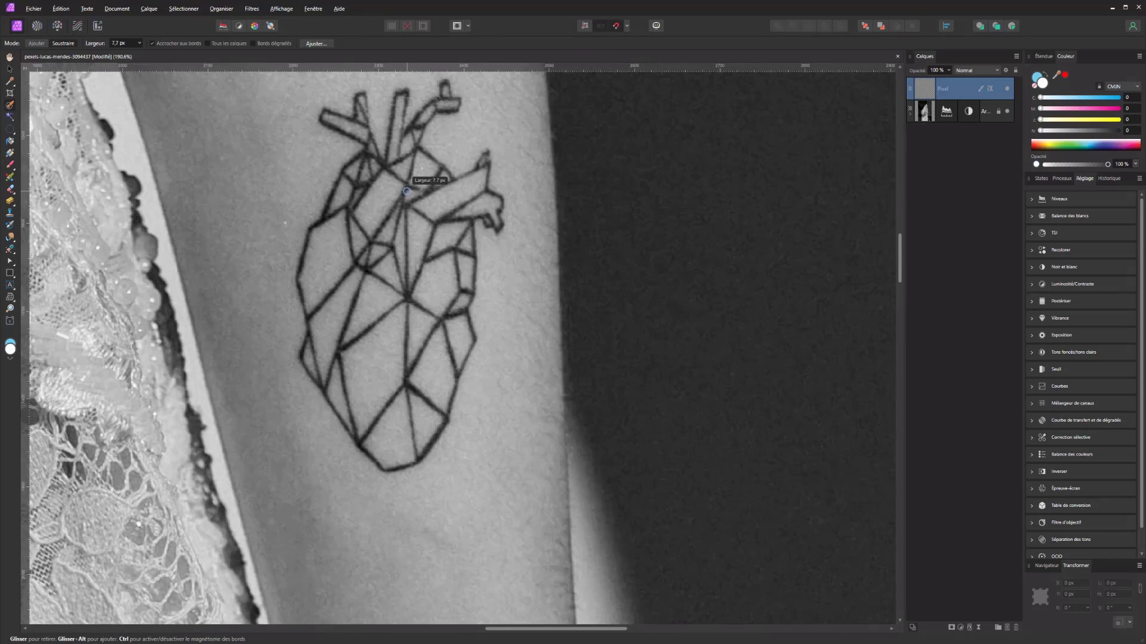
pyautogui.moveTo(399, 187); pyautogui.dragTo(391, 188)
pyautogui.click(934, 119)
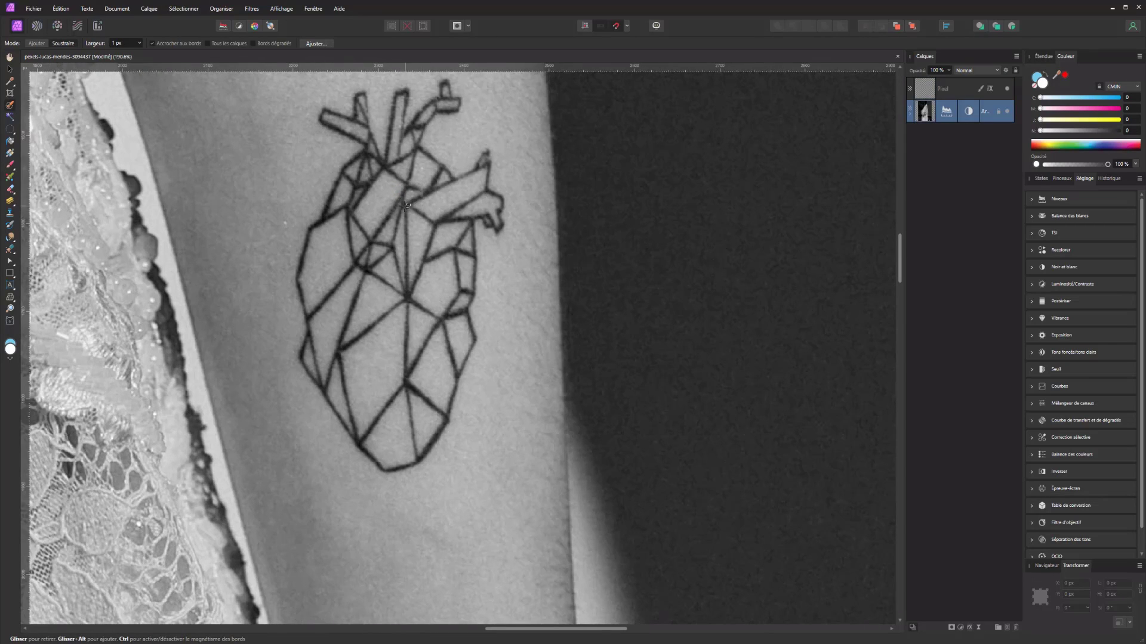
pyautogui.moveTo(405, 206); pyautogui.dragTo(404, 286)
pyautogui.scroll(-1, 332, 236)
pyautogui.scroll(-2, 332, 235)
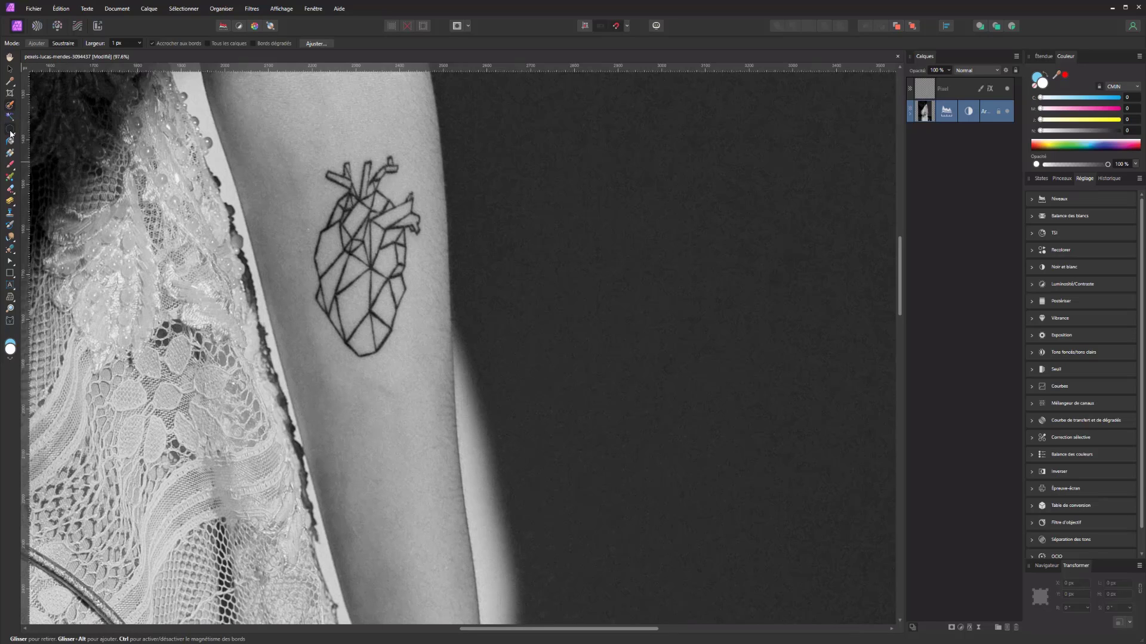
# Draw a closed magnetic lasso selection around the outer contour of the whole heart tattoo, including the vessels at its upper end.
pyautogui.moveTo(9, 128)
pyautogui.mouseDown()
pyautogui.moveTo(54, 154)
pyautogui.moveTo(55, 176)
pyautogui.mouseUp()
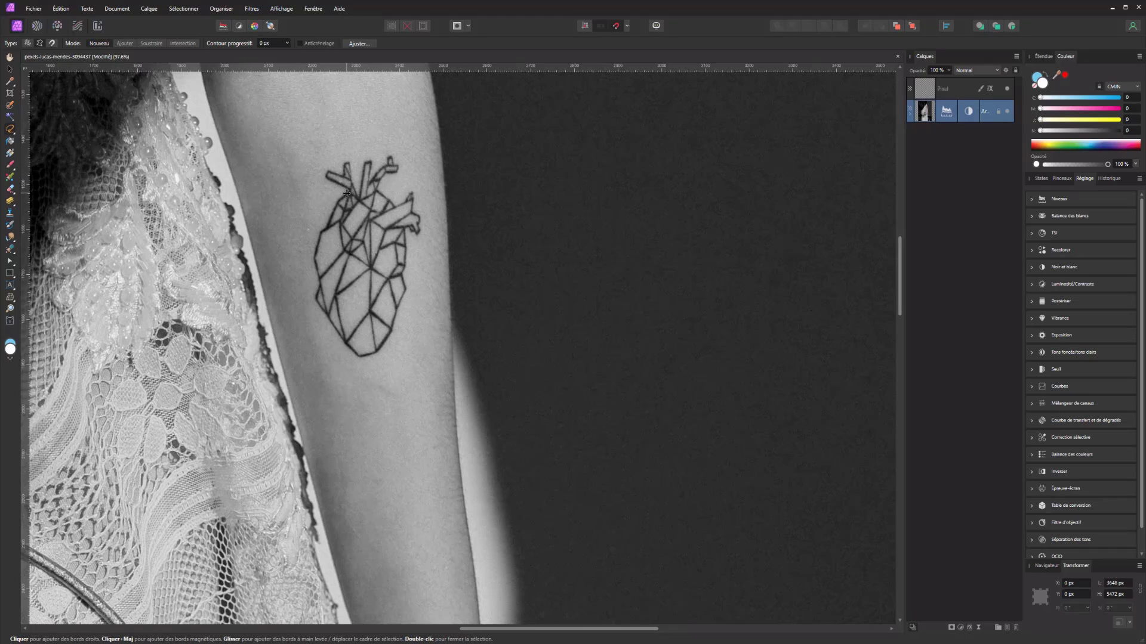
pyautogui.click(347, 194)
pyautogui.click(322, 230)
pyautogui.click(314, 258)
pyautogui.click(322, 282)
pyautogui.click(347, 348)
pyautogui.click(375, 352)
pyautogui.click(392, 333)
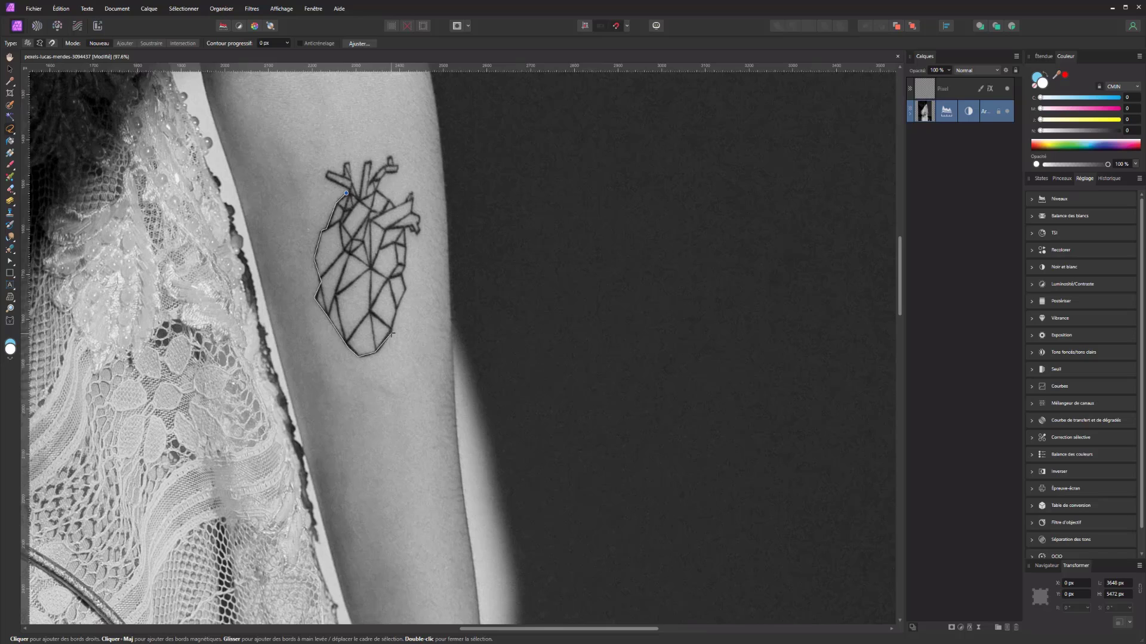
pyautogui.click(405, 287)
pyautogui.click(419, 216)
pyautogui.click(412, 193)
pyautogui.click(346, 192)
# Fill the heart-shaped selection with light blue on the pixel layer using a 185.1 px brush, and deselect it.
pyautogui.press('b')
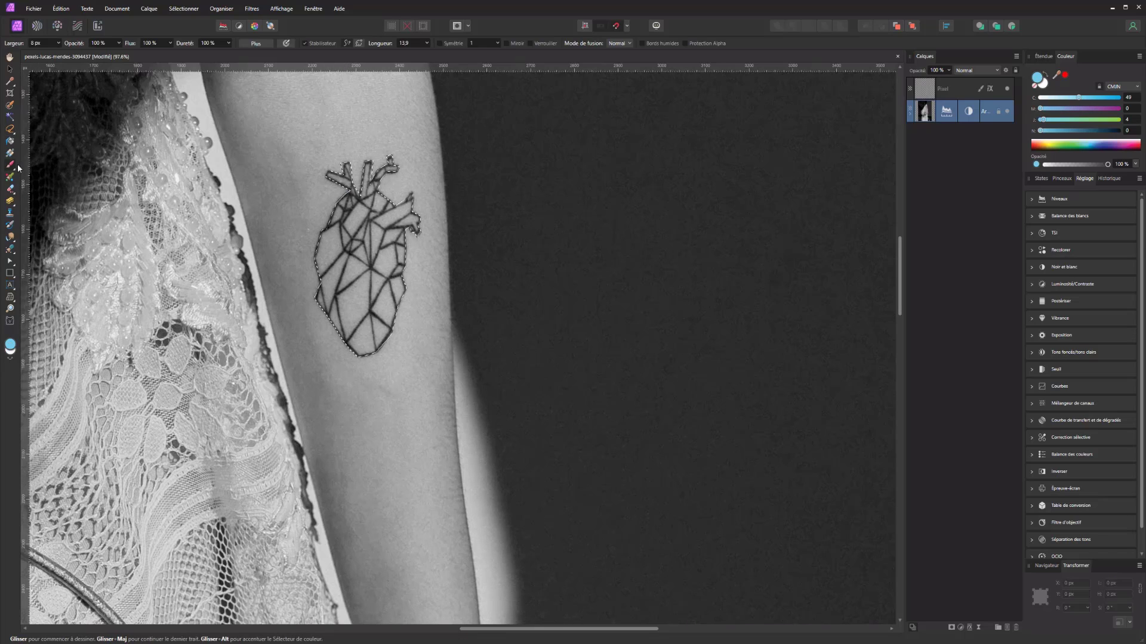
pyautogui.click(998, 91)
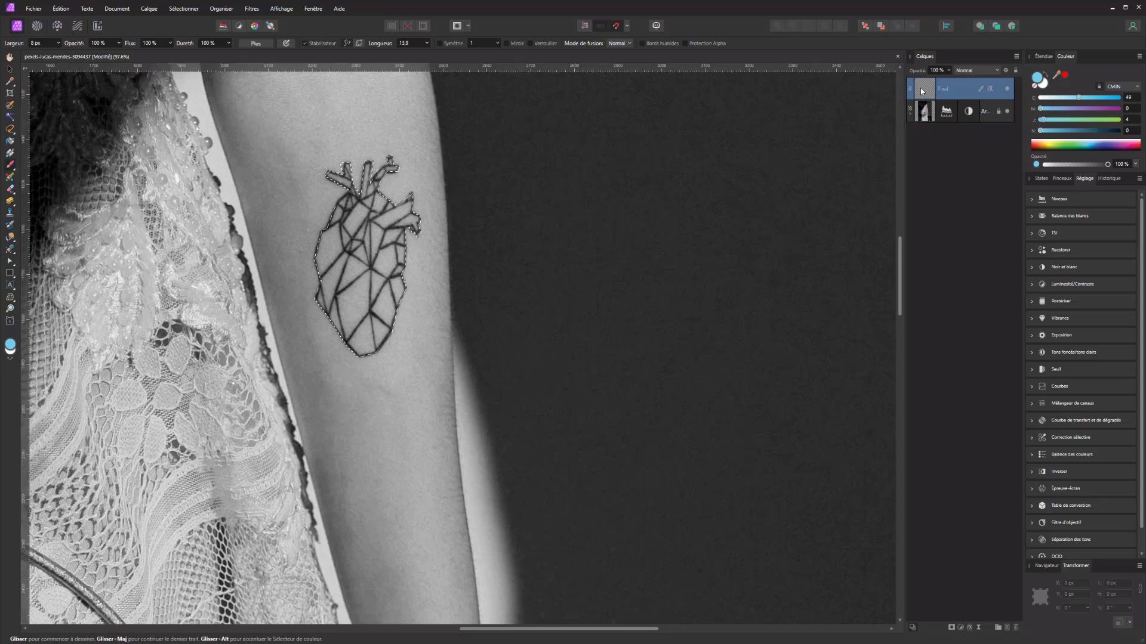
pyautogui.moveTo(375, 294)
pyautogui.mouseDown()
pyautogui.moveTo(401, 277)
pyautogui.moveTo(474, 269)
pyautogui.mouseUp()
pyautogui.moveTo(382, 179)
pyautogui.mouseDown()
pyautogui.moveTo(352, 322)
pyautogui.moveTo(382, 268)
pyautogui.mouseUp()
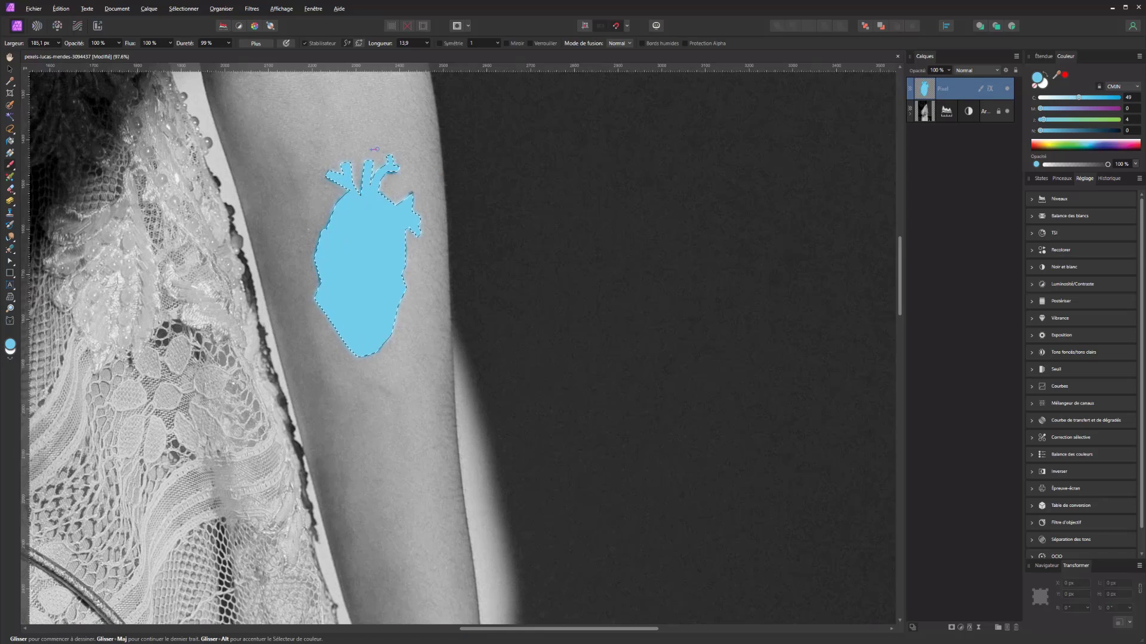
pyautogui.hotkey('ctrl', 'd')
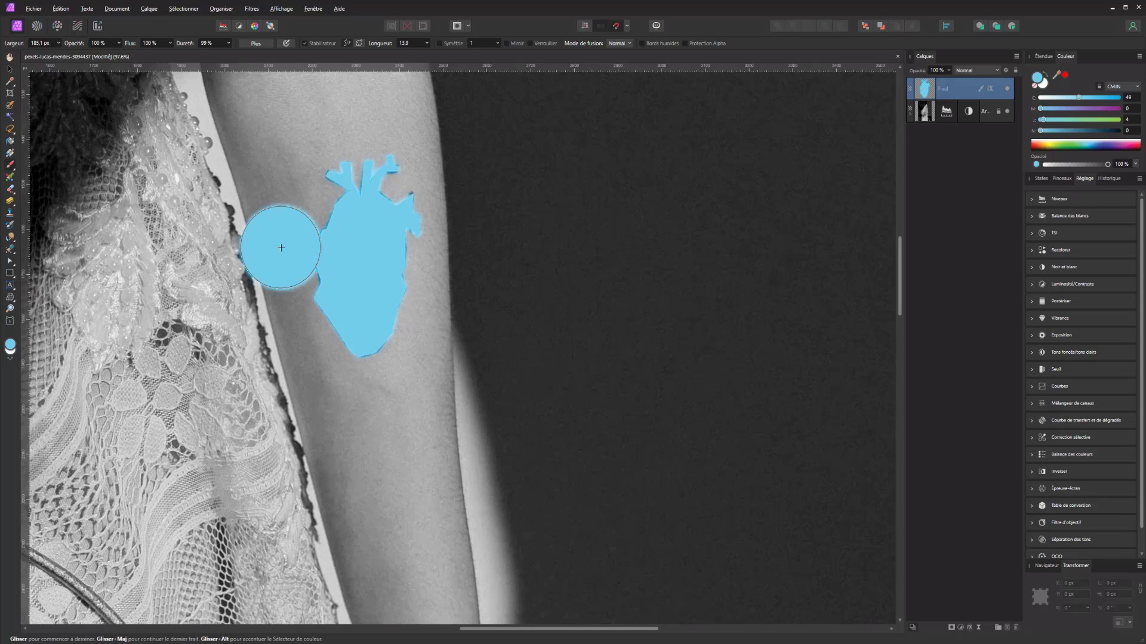
# Set the filled layer's blend mode to Lumière tamisée and adjust the end point of its underlying composition range to 99.6%.
pyautogui.click(995, 69)
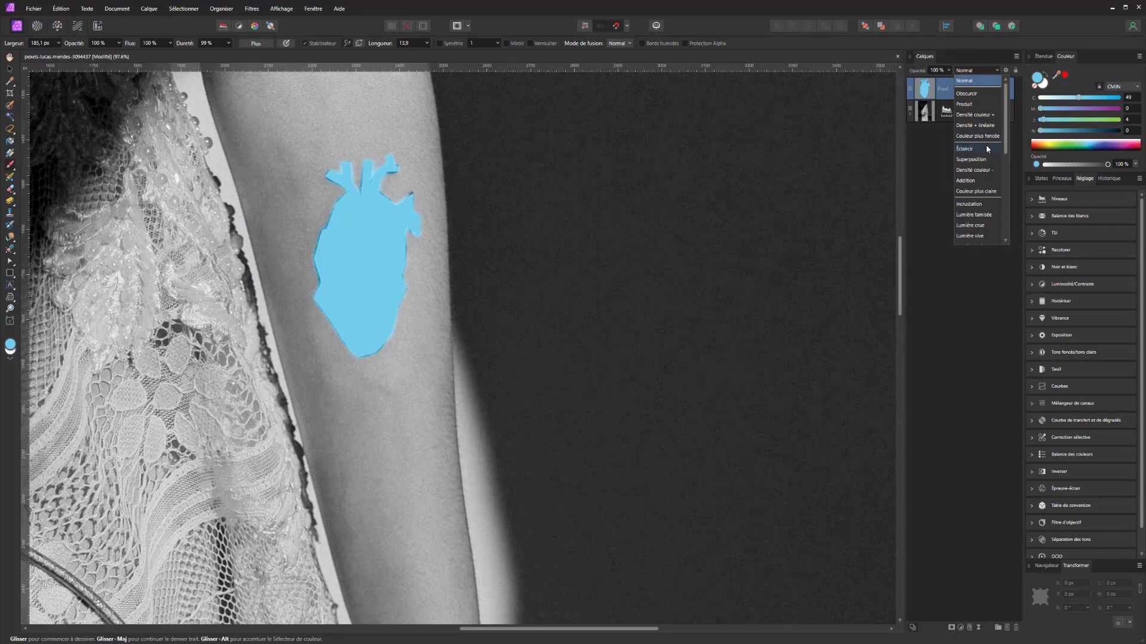
pyautogui.click(985, 216)
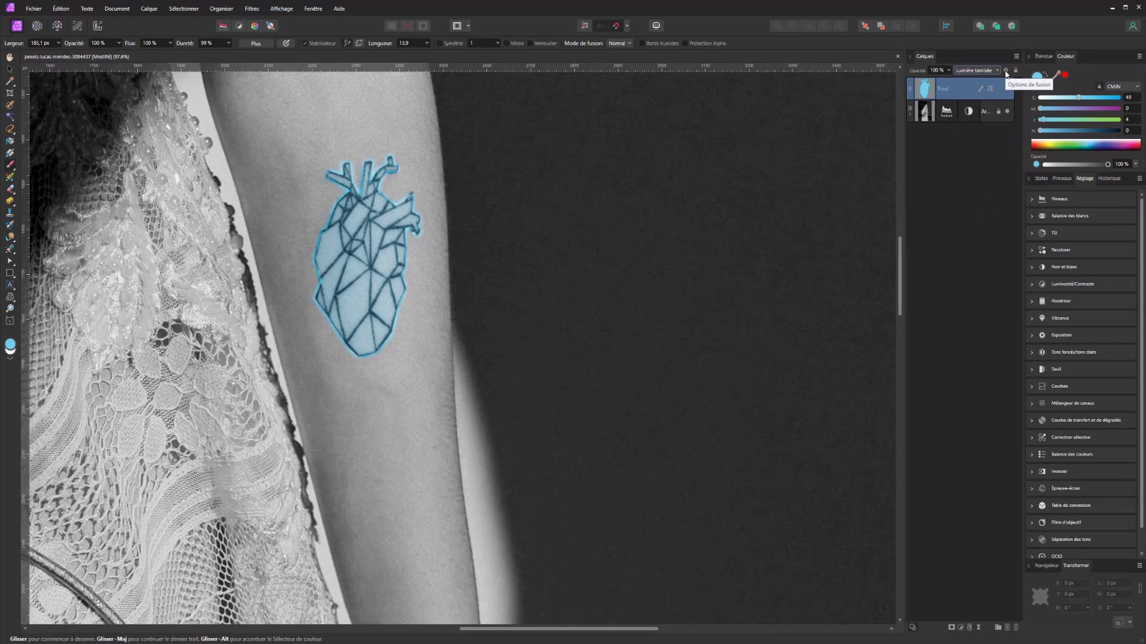
pyautogui.click(1007, 72)
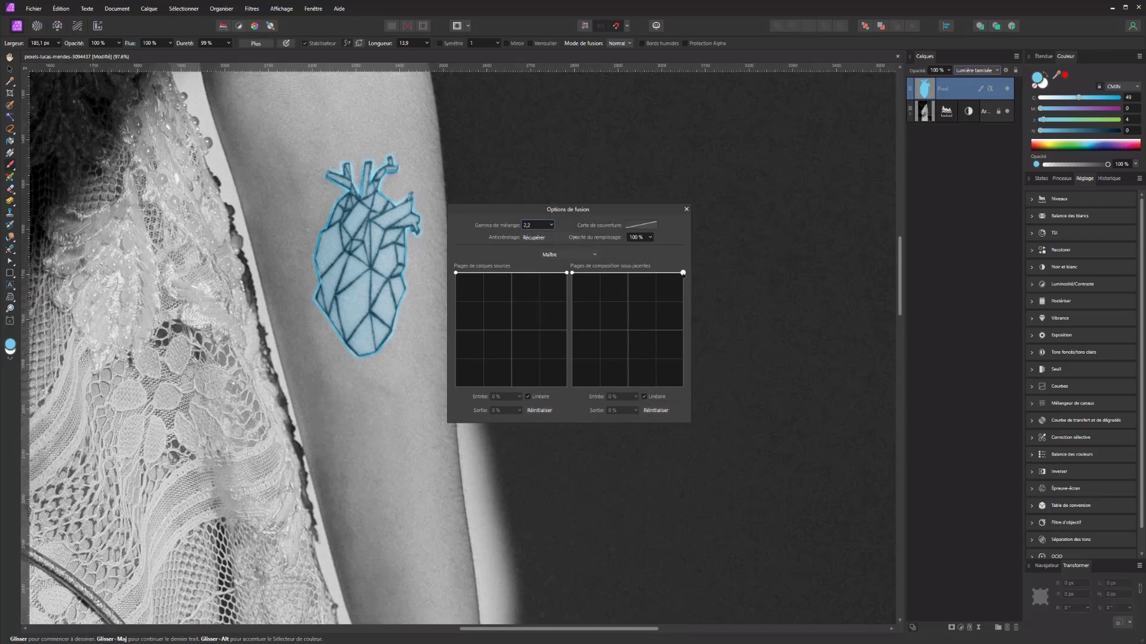
pyautogui.moveTo(682, 273); pyautogui.dragTo(706, 269)
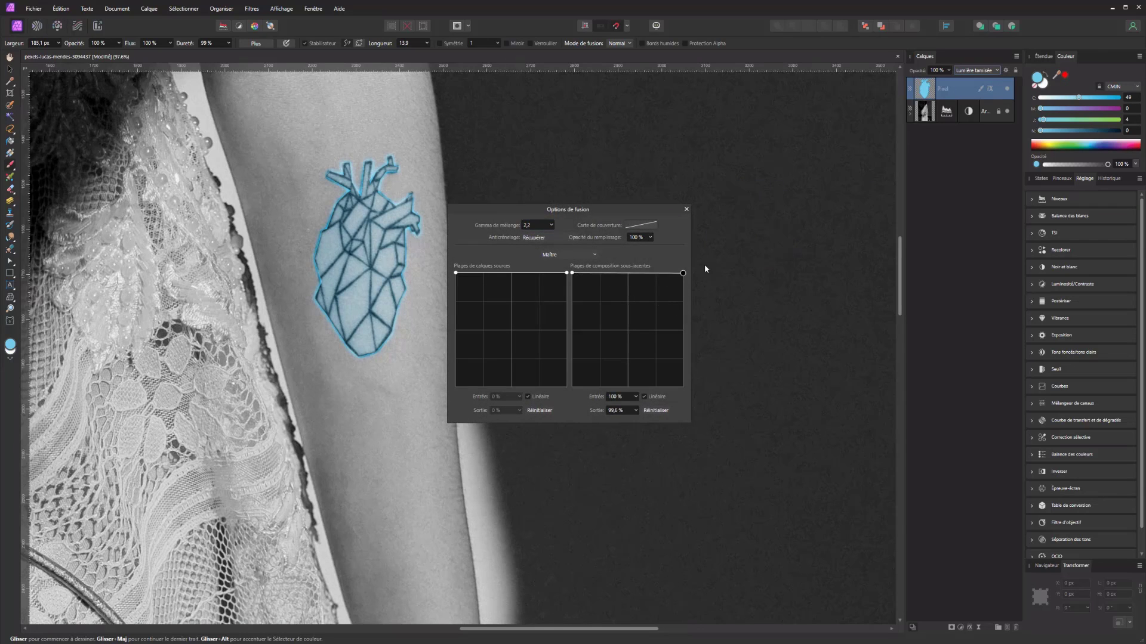
pyautogui.click(686, 210)
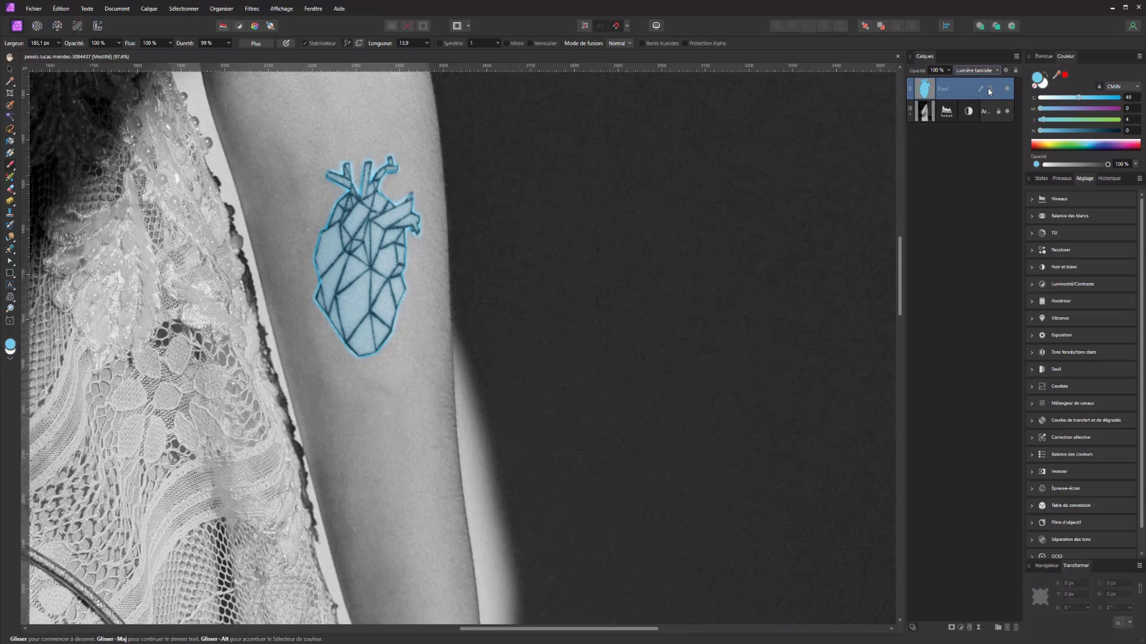
# Set the filled heart's Inner Glow radius to 38.3 px and intensity to 48%.
pyautogui.click(989, 89)
pyautogui.click(593, 258)
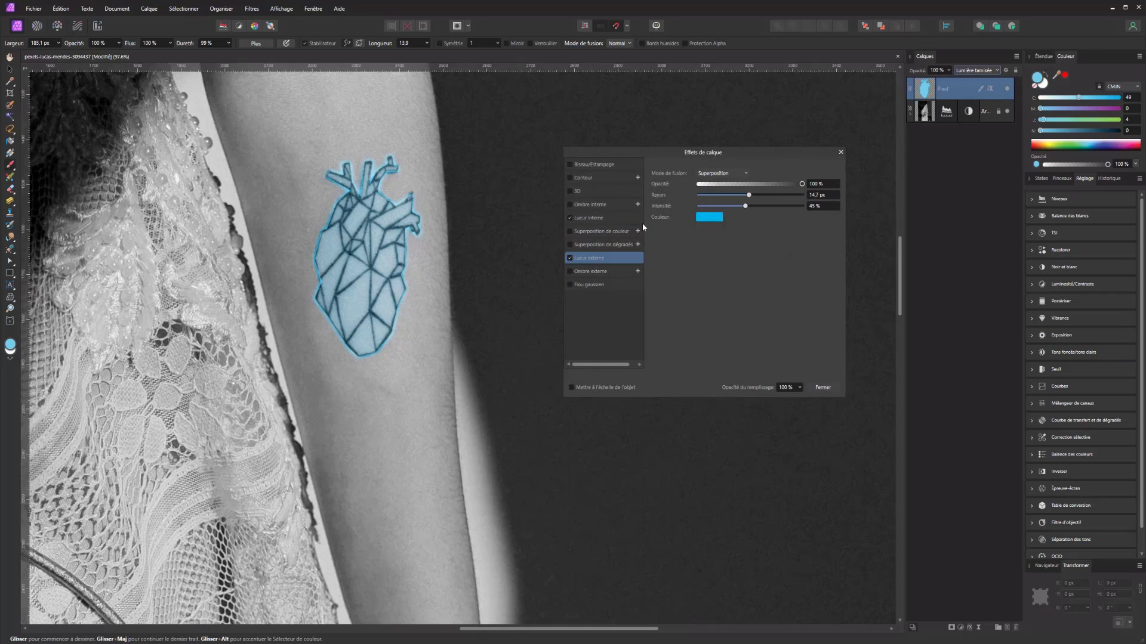
pyautogui.click(589, 205)
pyautogui.click(593, 219)
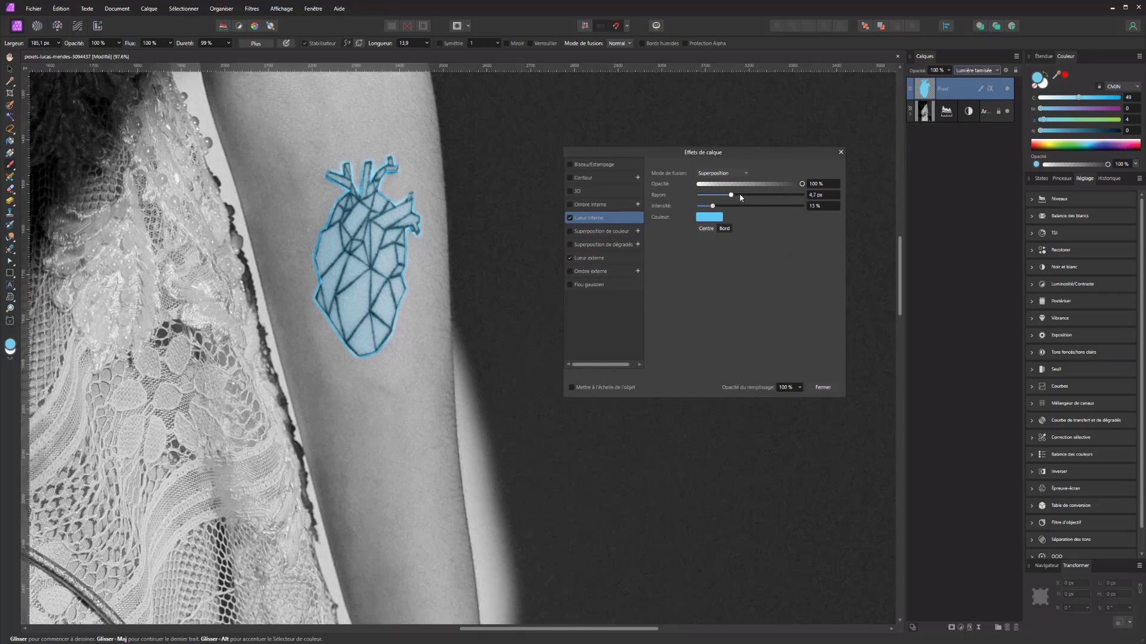
pyautogui.moveTo(740, 198); pyautogui.dragTo(759, 212)
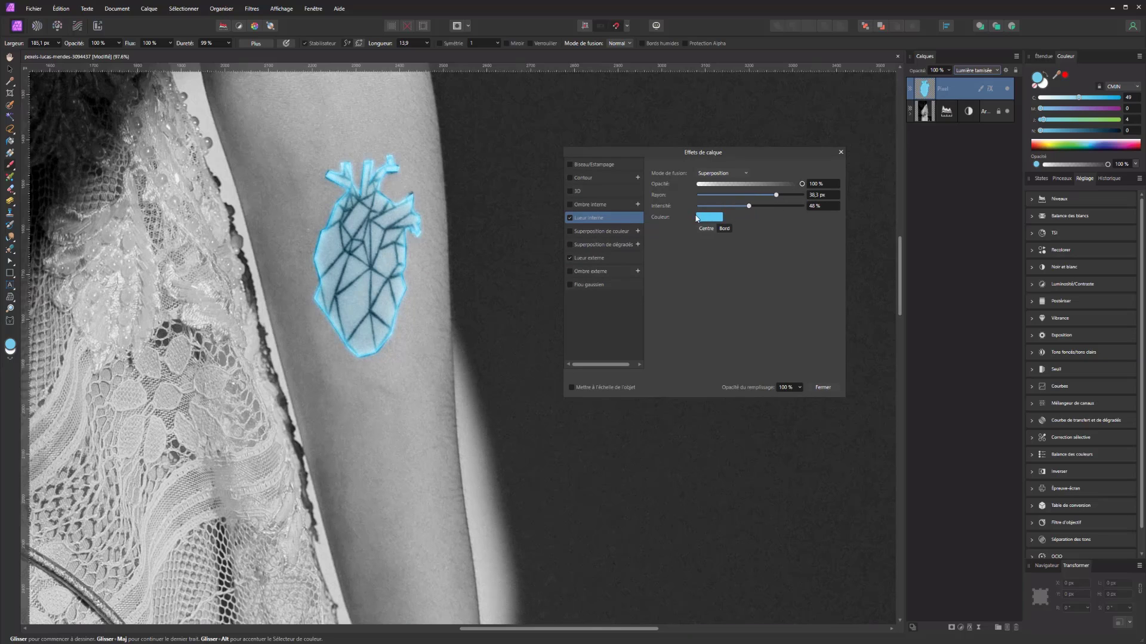
# Set the filled heart's Outer Glow radius to 65.7 px and intensity to 50%, and close the layer effects.
pyautogui.click(599, 259)
pyautogui.moveTo(747, 197)
pyautogui.mouseDown()
pyautogui.moveTo(794, 197)
pyautogui.moveTo(732, 209)
pyautogui.moveTo(753, 209)
pyautogui.mouseUp()
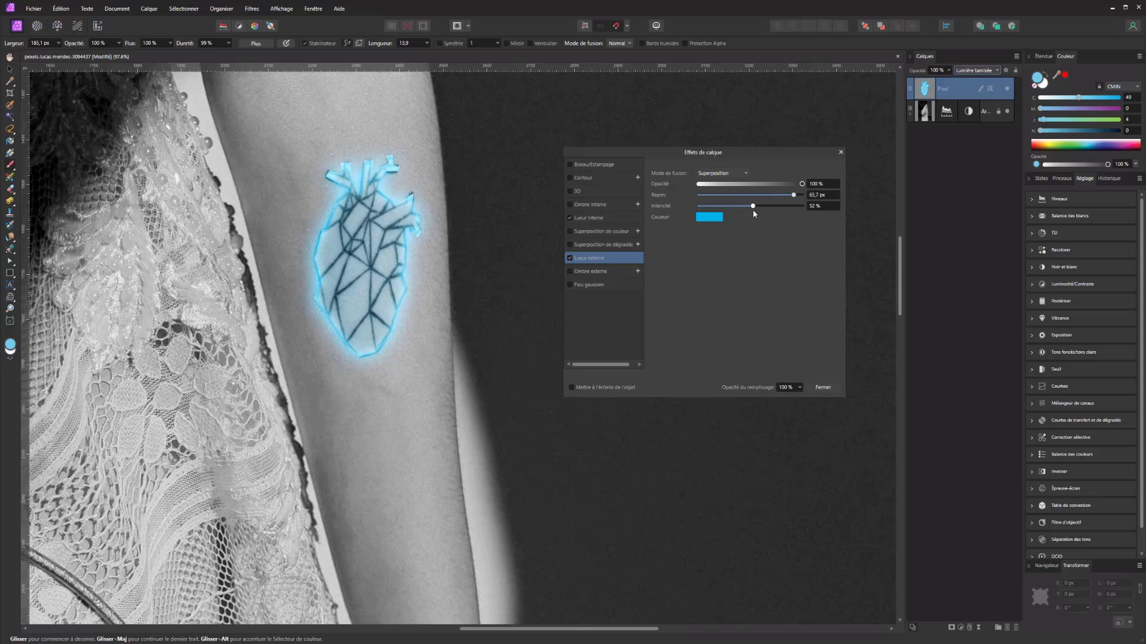
pyautogui.scroll(-5, 448, 238)
pyautogui.scroll(4, 498, 261)
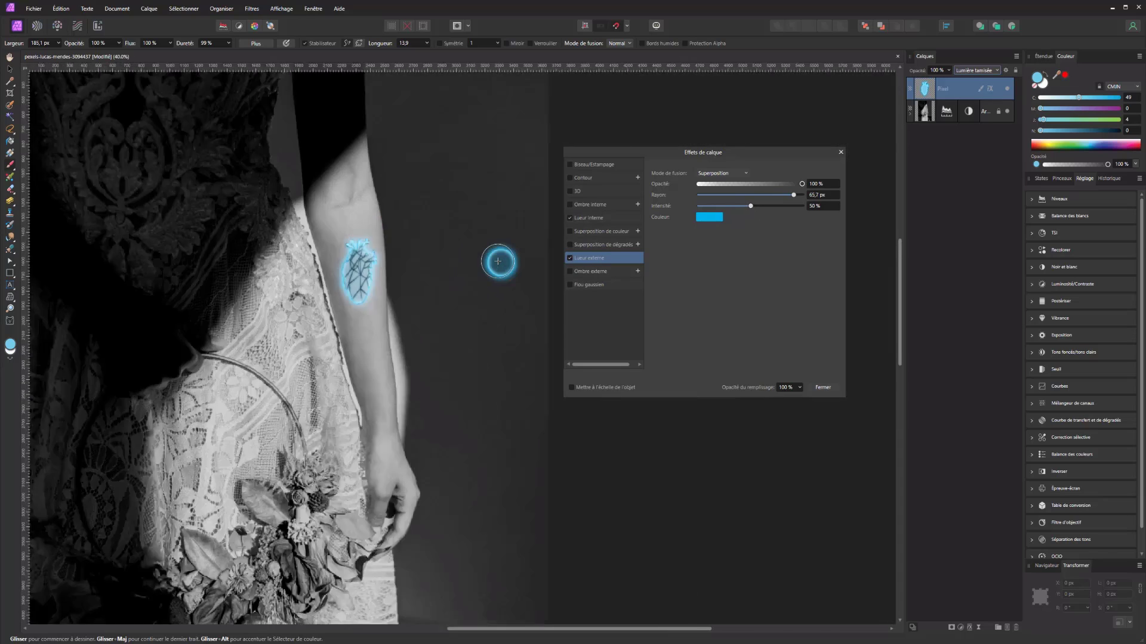
pyautogui.click(835, 390)
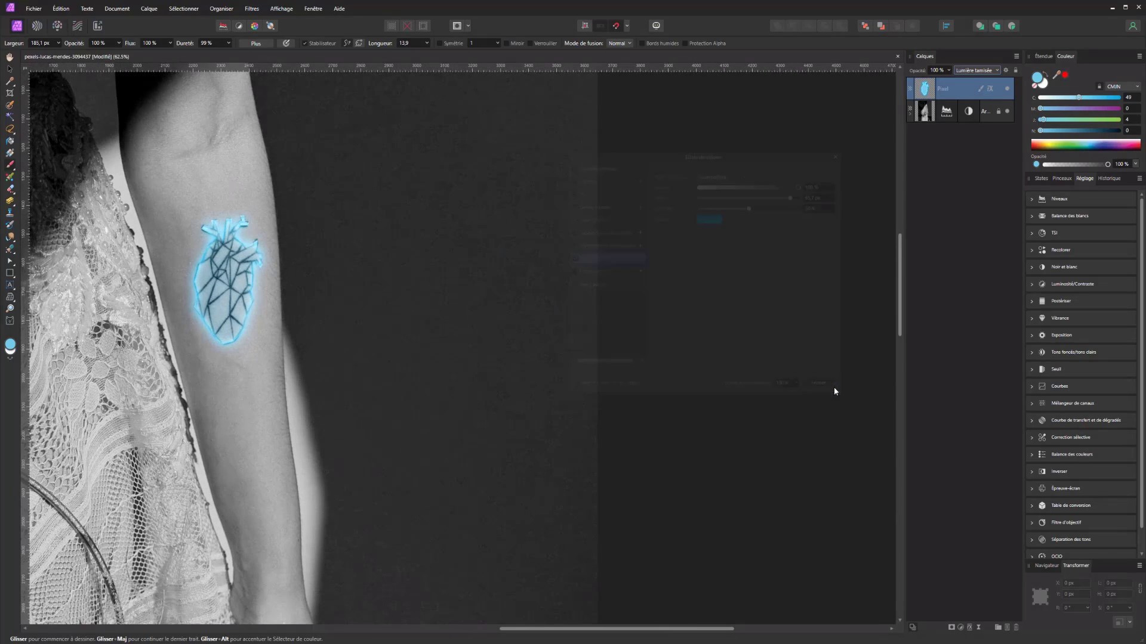
# Undo the glow changes, the blend mode and the light blue heart fill, and clear the heart selection.
pyautogui.hotkey('ctrl', 'z')
pyautogui.hotkey('ctrl', 'z')
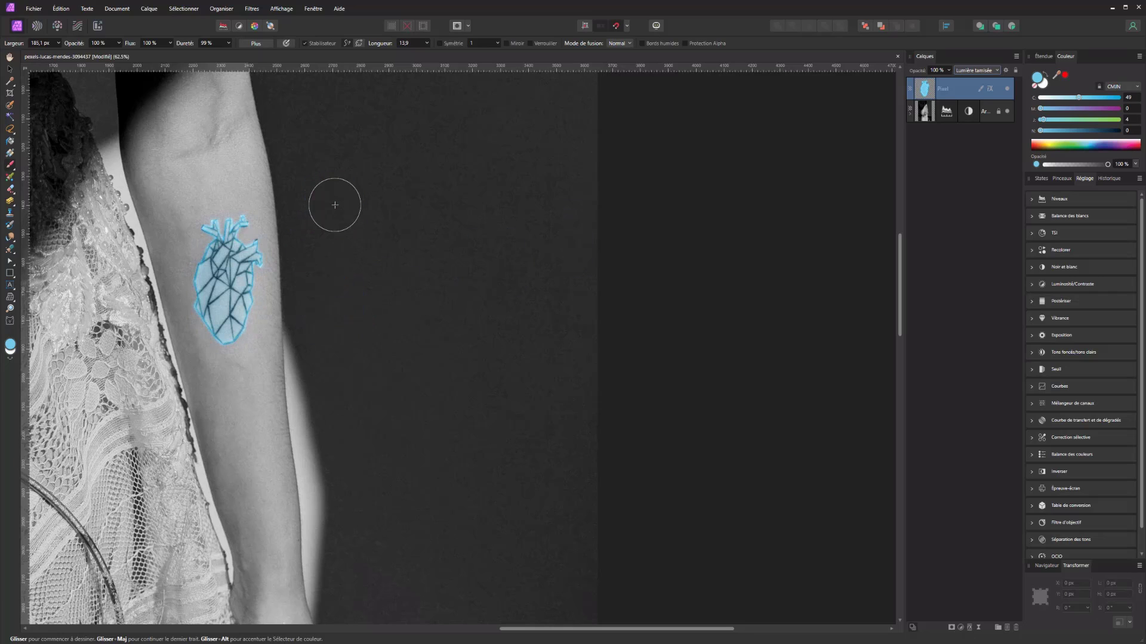
pyautogui.hotkey('ctrl', 'z')
pyautogui.hotkey('ctrl', 'z')
pyautogui.hotkey('ctrl', 'z')
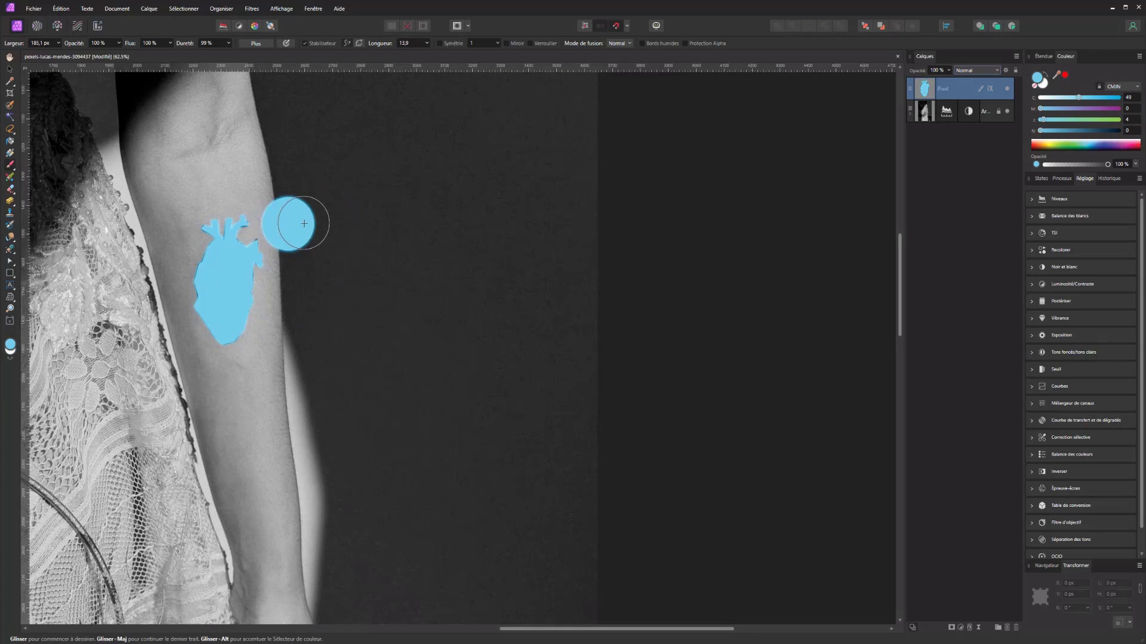
pyautogui.hotkey('ctrl', 'd')
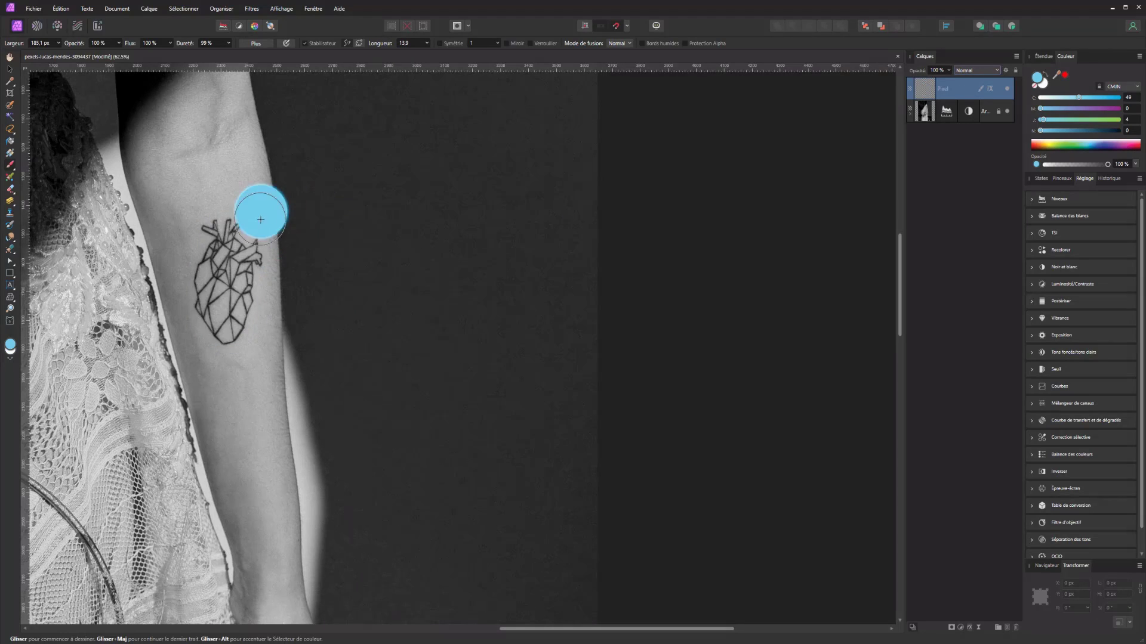
# Set the brush width to 7 px, turn off stroke stabilisation and frame the heart tattoo for tracing.
pyautogui.scroll(3, 256, 238)
pyautogui.moveTo(411, 238); pyautogui.dragTo(306, 238)
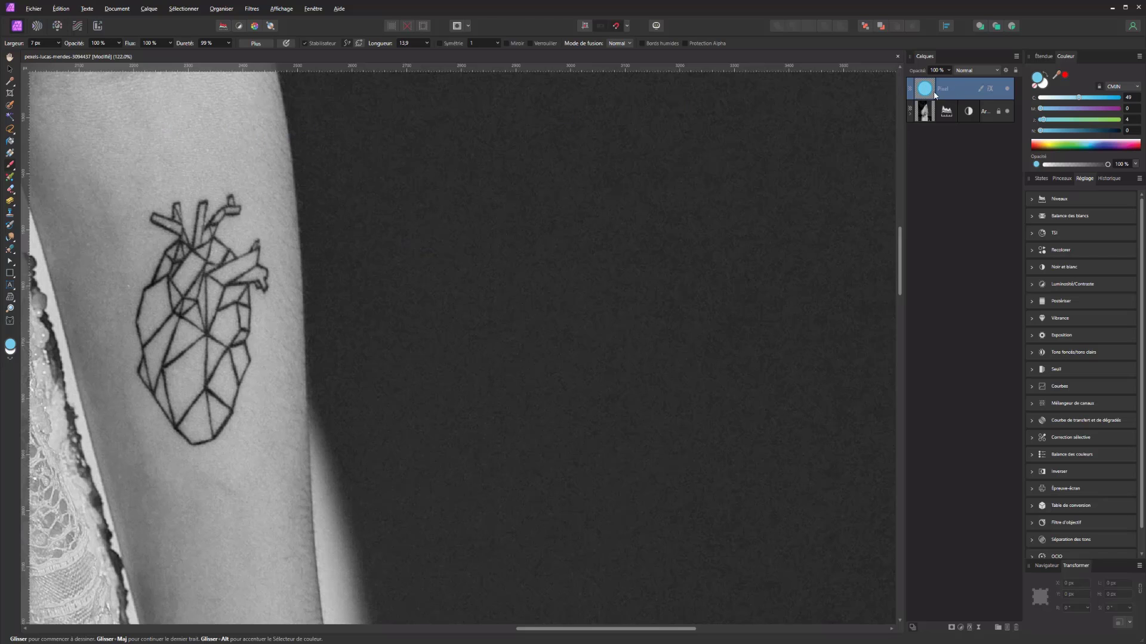
pyautogui.scroll(-11, 270, 346)
pyautogui.scroll(12, 272, 351)
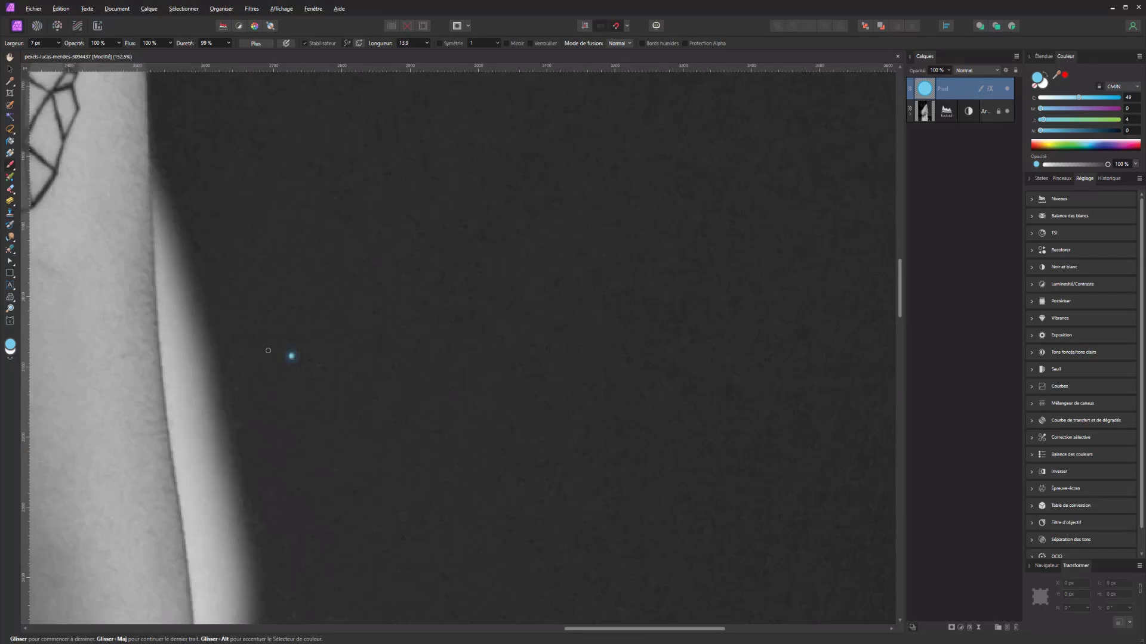
pyautogui.moveTo(174, 251); pyautogui.dragTo(497, 440)
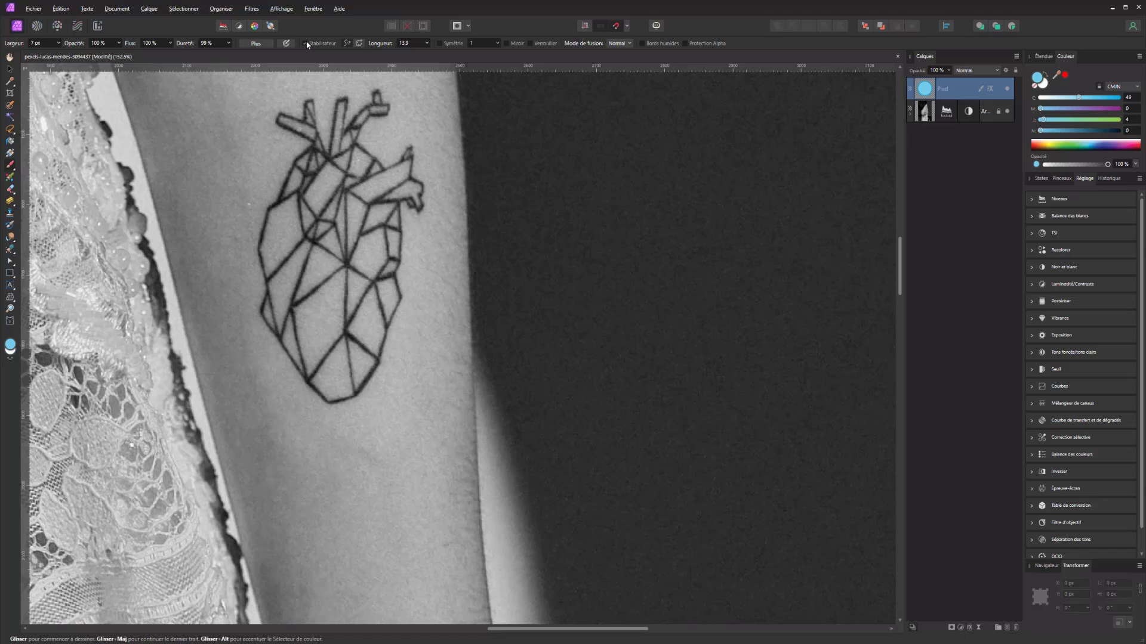
pyautogui.scroll(1, 338, 165)
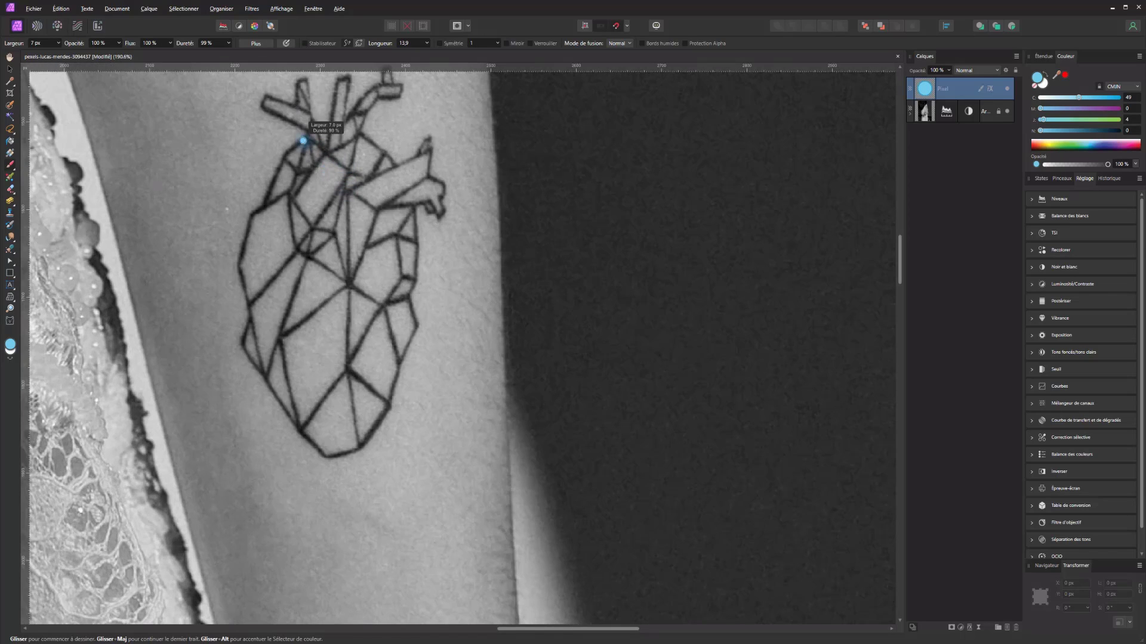
# Thin the brush to match the tattoo lines and trace the leftmost branch's lower edge and the faceted section beneath it with straight blue strokes.
pyautogui.keyDown('alt'); pyautogui.moveTo(303, 141); pyautogui.dragTo(305, 140); pyautogui.keyUp('alt')
pyautogui.keyDown('shift'); pyautogui.click(308, 131); pyautogui.keyUp('shift')
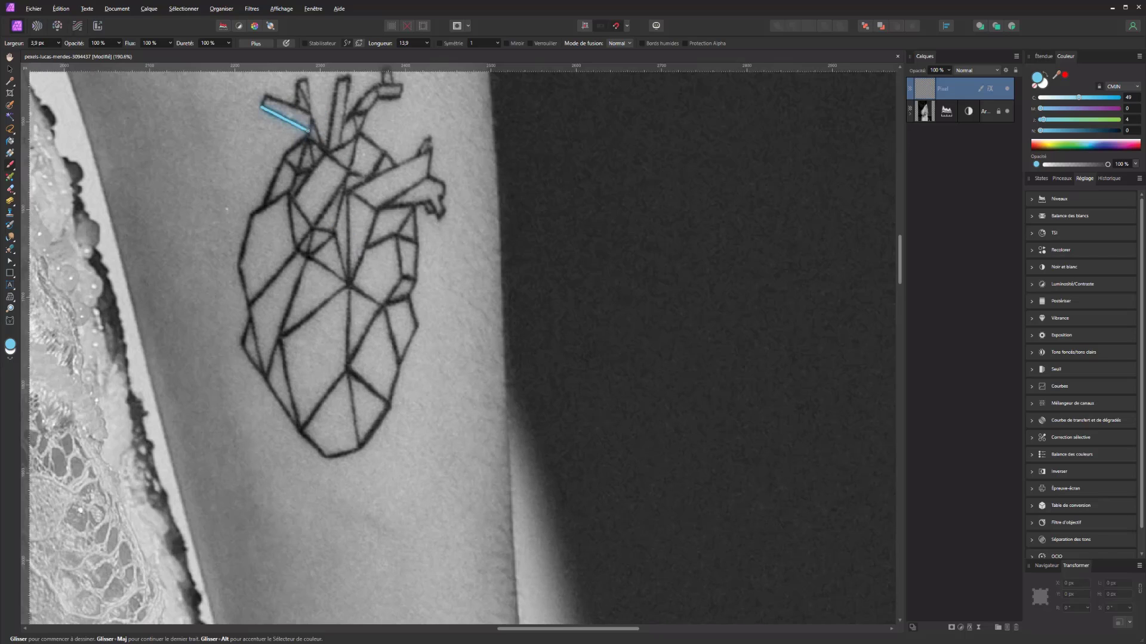
pyautogui.keyDown('shift'); pyautogui.click(291, 191); pyautogui.keyUp('shift')
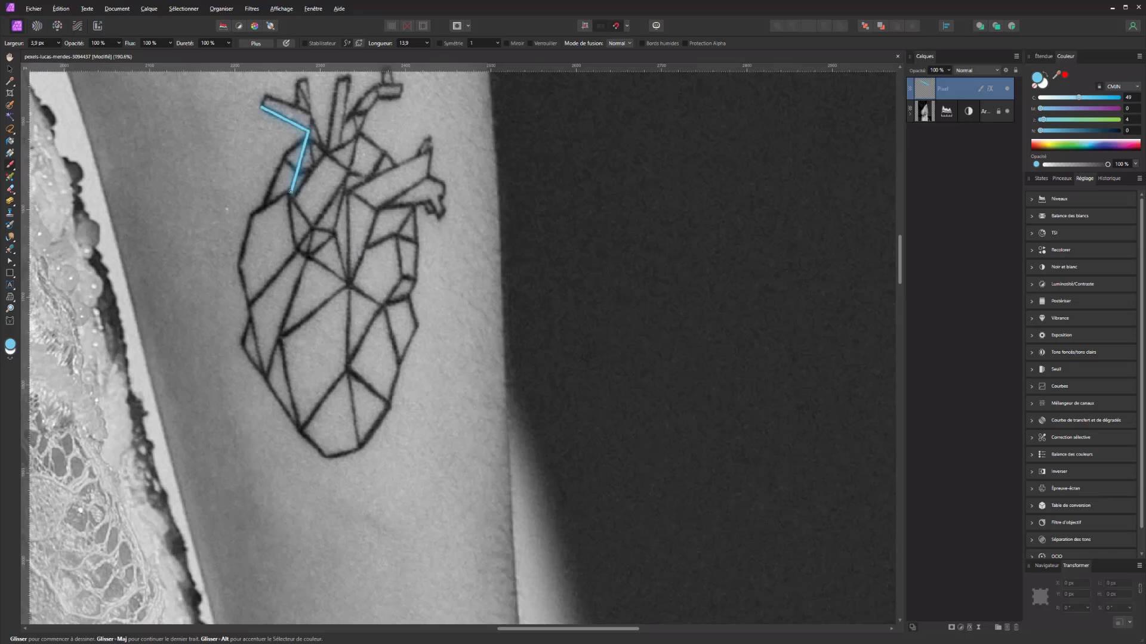
pyautogui.keyDown('shift'); pyautogui.click(262, 209); pyautogui.keyUp('shift')
pyautogui.keyDown('shift'); pyautogui.click(287, 153); pyautogui.keyUp('shift')
pyautogui.keyDown('shift'); pyautogui.click(306, 140); pyautogui.keyUp('shift')
pyautogui.keyDown('shift'); pyautogui.click(325, 155); pyautogui.keyUp('shift')
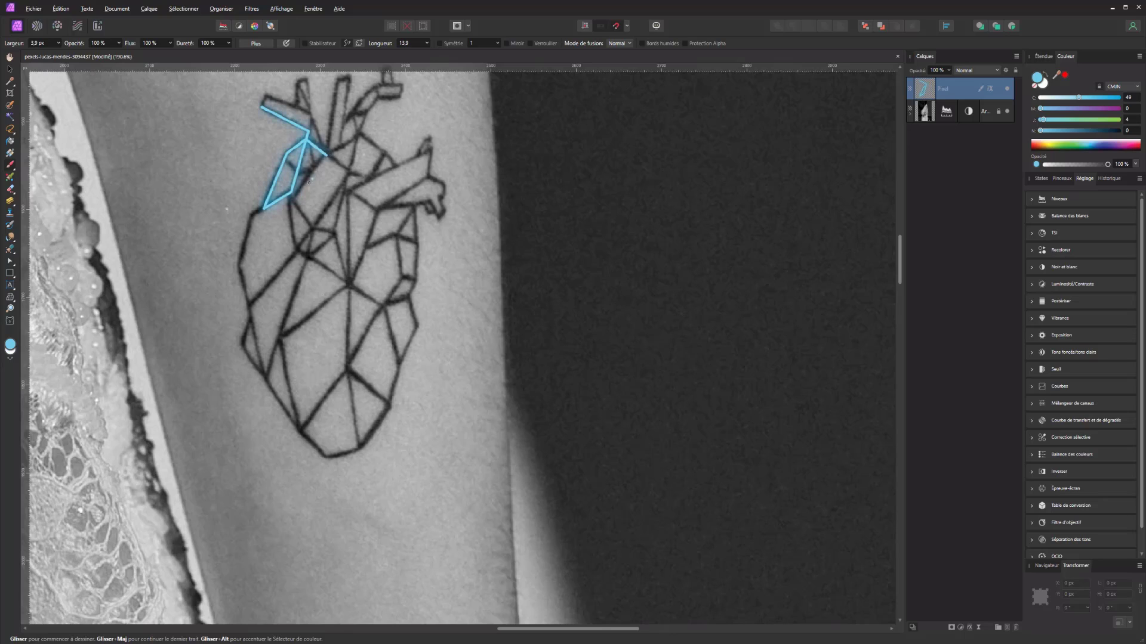
pyautogui.keyDown('shift'); pyautogui.click(292, 192); pyautogui.keyUp('shift')
pyautogui.keyDown('shift'); pyautogui.click(299, 172); pyautogui.keyUp('shift')
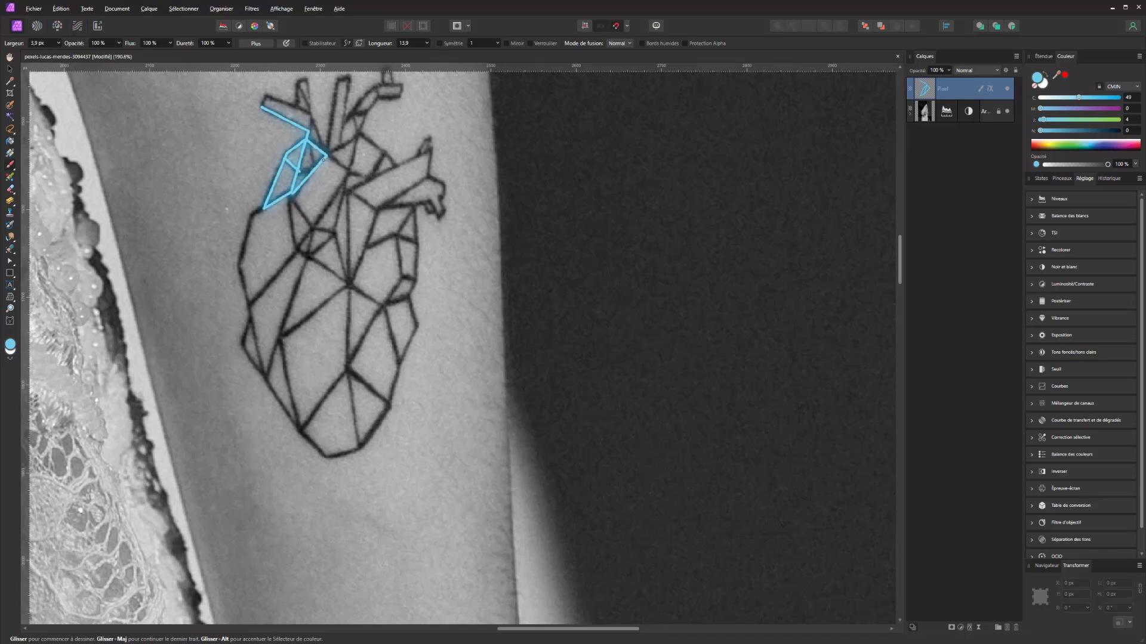
pyautogui.keyDown('shift'); pyautogui.click(325, 157); pyautogui.keyUp('shift')
# Adjust the traced layer's Inner Glow and set its Outer Glow to a 12.8 px radius and 67% intensity.
pyautogui.scroll(-5, 302, 198)
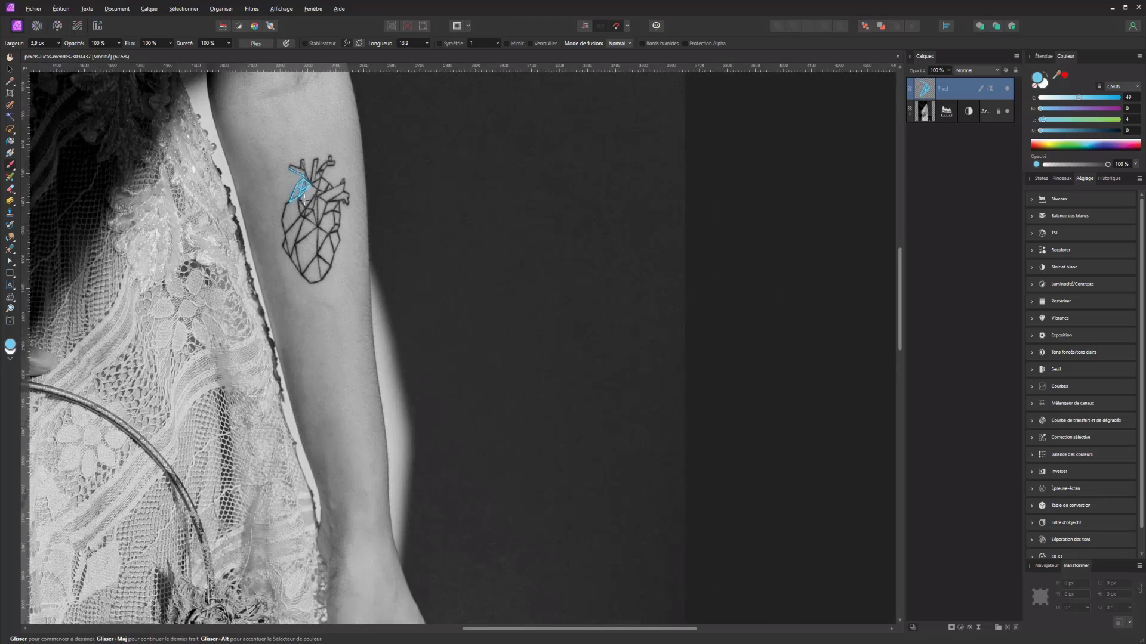
pyautogui.click(990, 89)
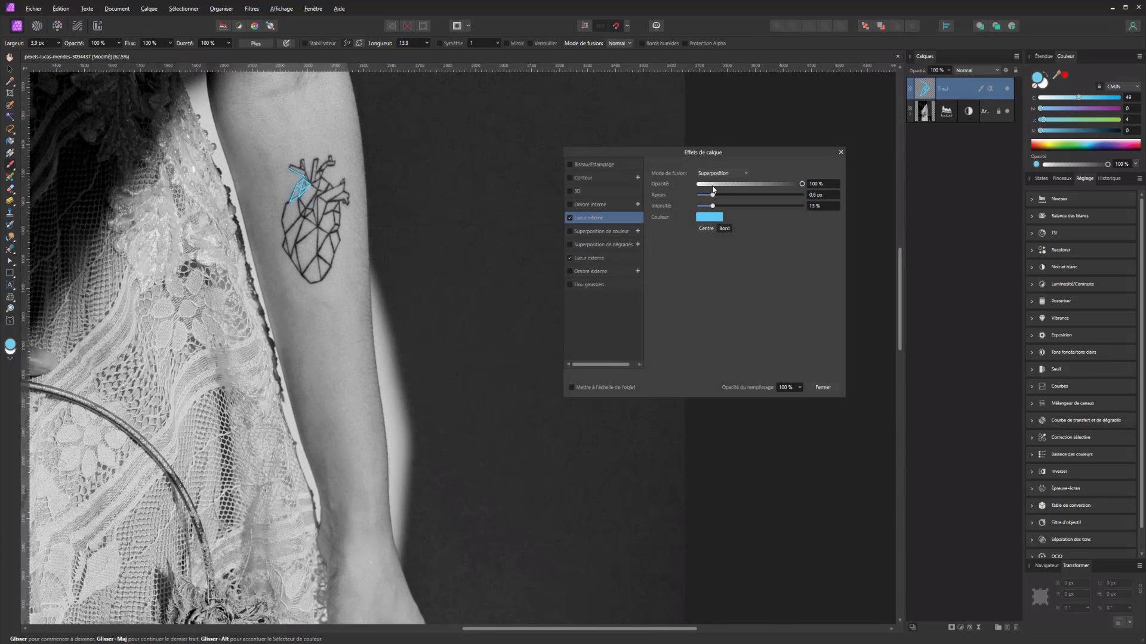
pyautogui.moveTo(712, 195); pyautogui.dragTo(768, 206)
pyautogui.click(589, 258)
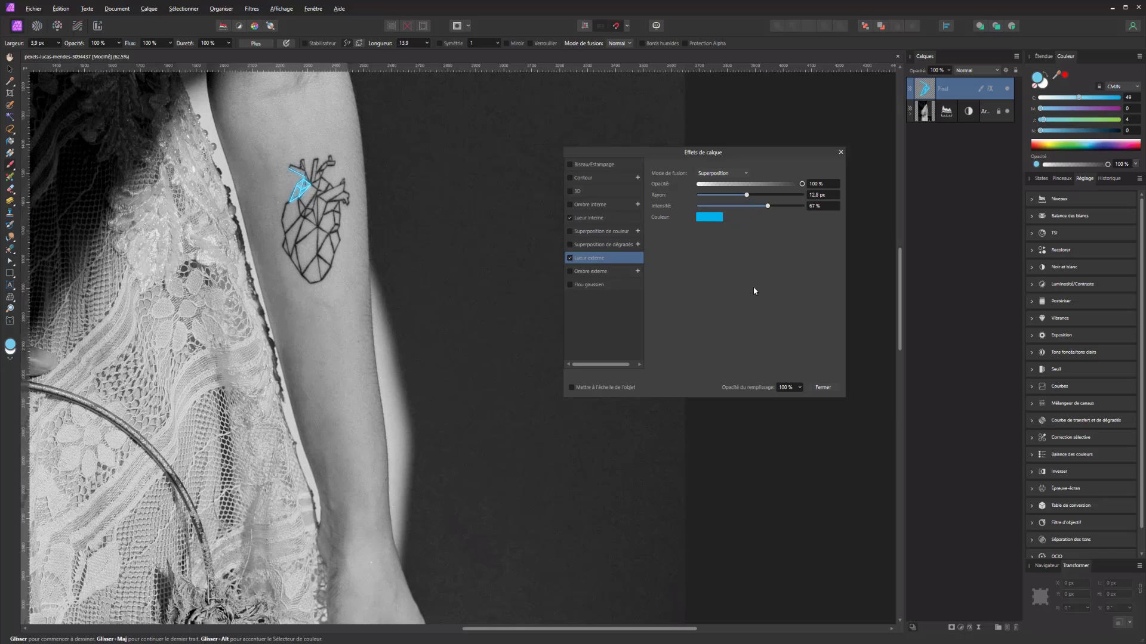
pyautogui.click(822, 387)
# Trace the leftmost branch's end and upper edge, plus the short branch rising from it, with straight blue strokes.
pyautogui.scroll(8, 287, 173)
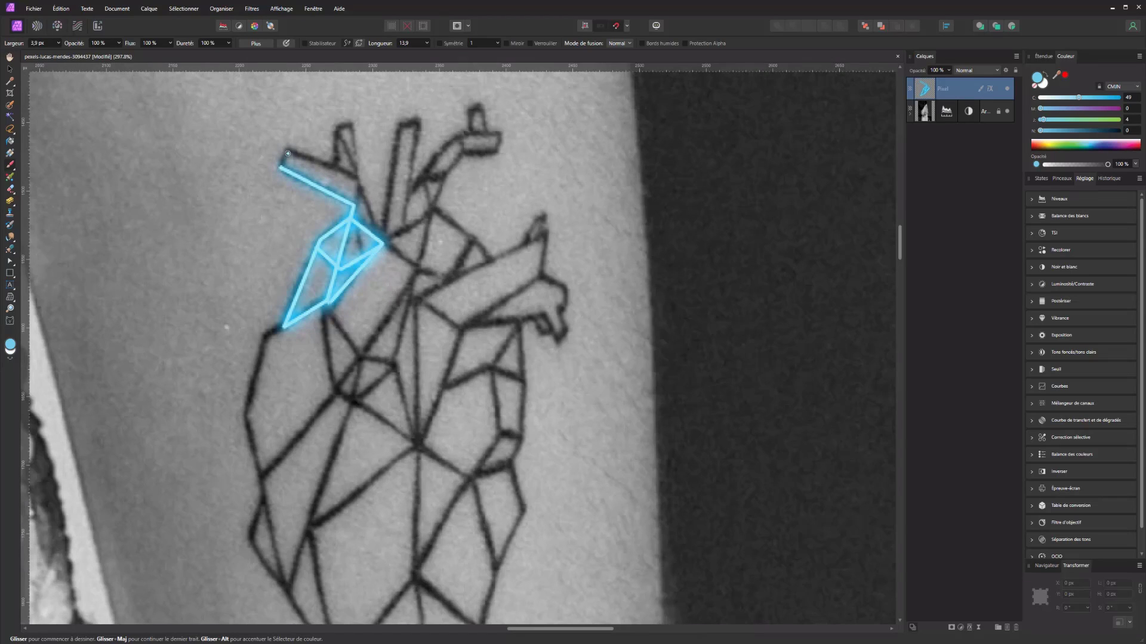
pyautogui.moveTo(287, 153); pyautogui.dragTo(358, 178)
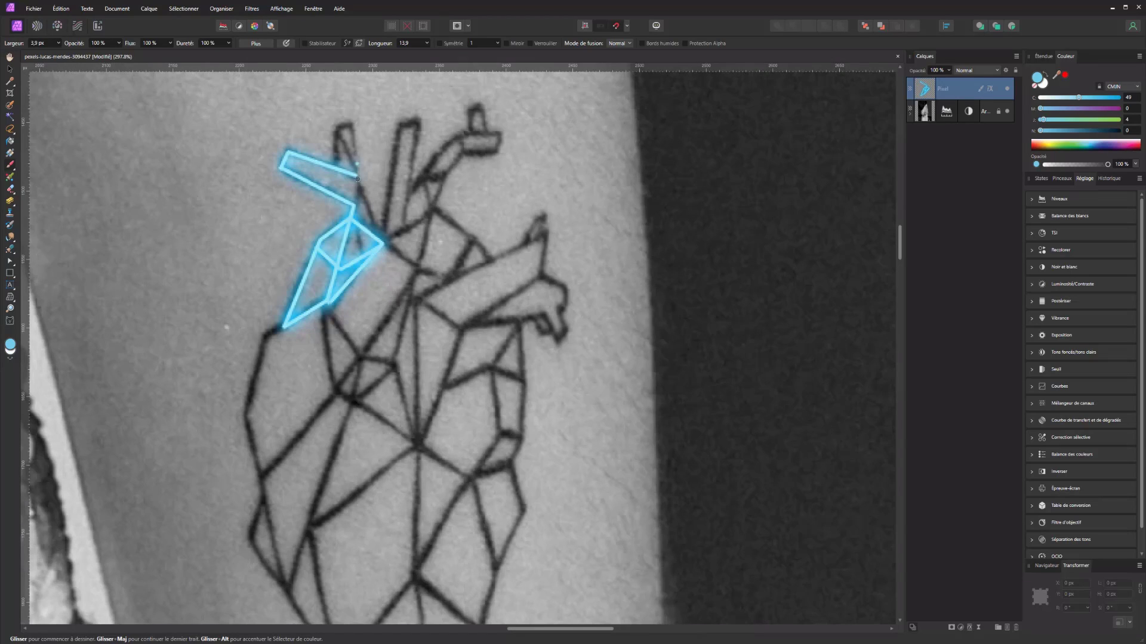
pyautogui.keyDown('shift'); pyautogui.click(350, 125); pyautogui.keyUp('shift')
pyautogui.keyDown('shift'); pyautogui.click(338, 127); pyautogui.keyUp('shift')
pyautogui.keyDown('shift'); pyautogui.click(337, 169); pyautogui.keyUp('shift')
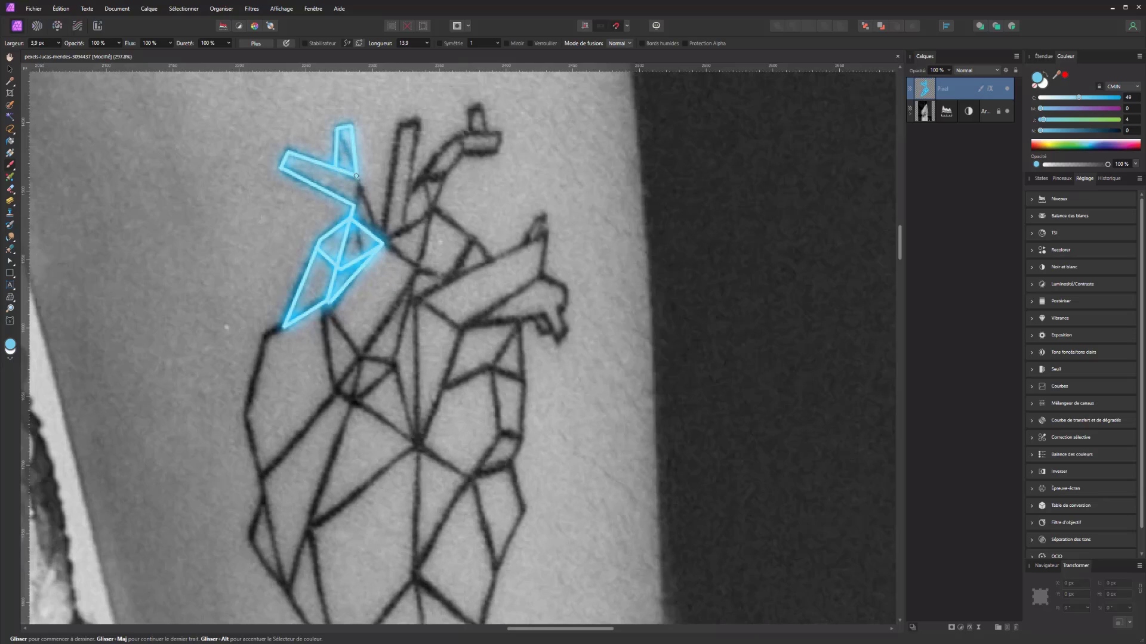
# Trace the line down to the central junction and the outline of the tall middle branch rising from it.
pyautogui.keyDown('shift'); pyautogui.click(383, 245); pyautogui.keyUp('shift')
pyautogui.keyDown('shift'); pyautogui.click(399, 126); pyautogui.keyUp('shift')
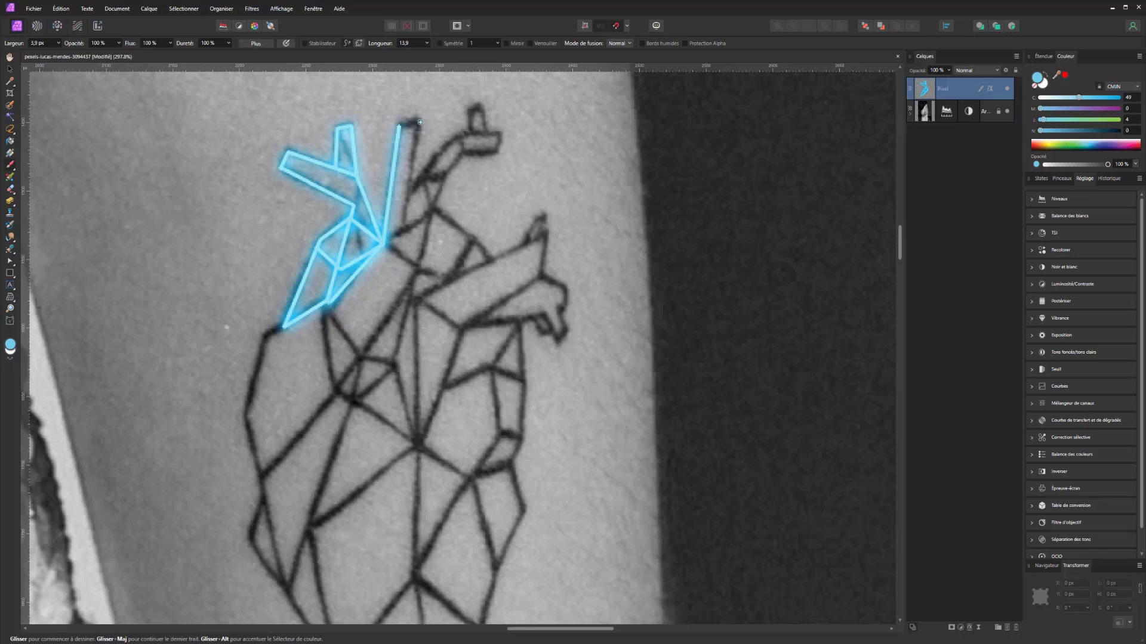
pyautogui.keyDown('shift'); pyautogui.click(419, 122); pyautogui.keyUp('shift')
pyautogui.keyDown('shift'); pyautogui.click(404, 233); pyautogui.keyUp('shift')
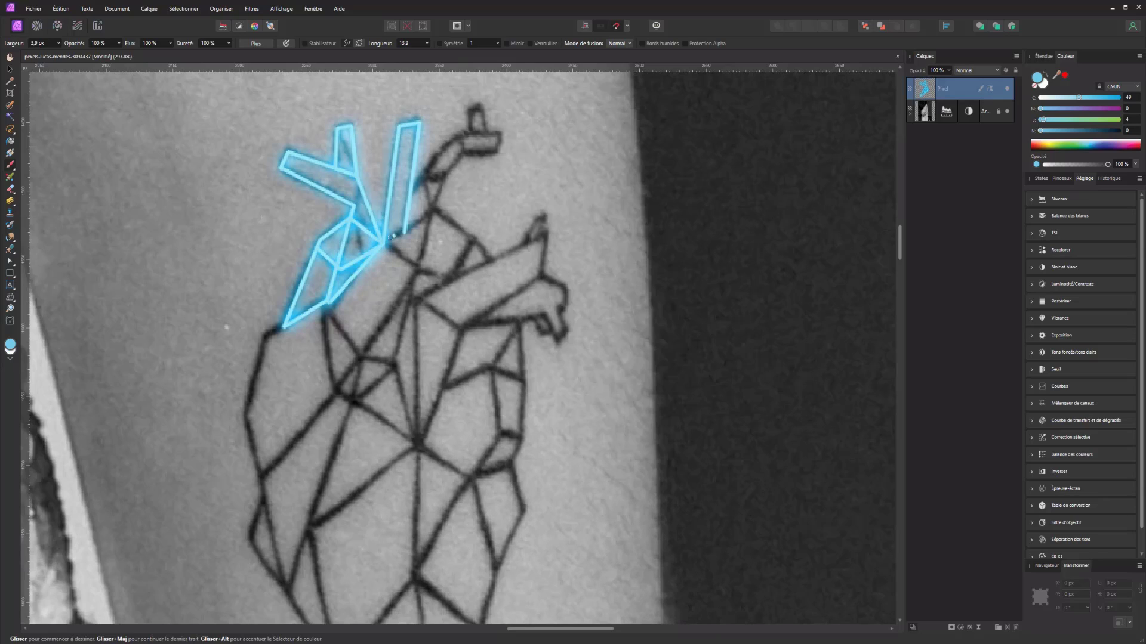
pyautogui.keyDown('shift'); pyautogui.click(387, 240); pyautogui.keyUp('shift')
# Trace the outline of the bent upper-right branch, including its forked tip, back down to its base.
pyautogui.click(412, 194)
pyautogui.keyDown('shift'); pyautogui.click(437, 157); pyautogui.keyUp('shift')
pyautogui.keyDown('shift'); pyautogui.click(465, 135); pyautogui.keyUp('shift')
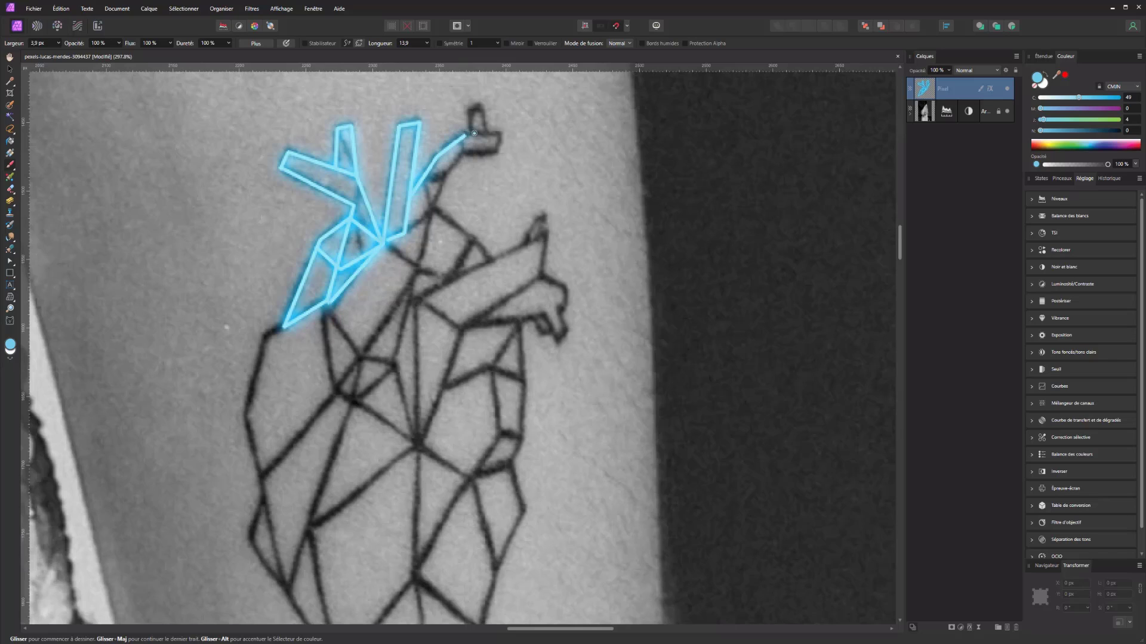
pyautogui.keyDown('shift'); pyautogui.click(477, 105); pyautogui.keyUp('shift')
pyautogui.keyDown('shift'); pyautogui.click(489, 134); pyautogui.keyUp('shift')
pyautogui.keyDown('shift'); pyautogui.click(500, 135); pyautogui.keyUp('shift')
pyautogui.keyDown('shift'); pyautogui.click(498, 154); pyautogui.keyUp('shift')
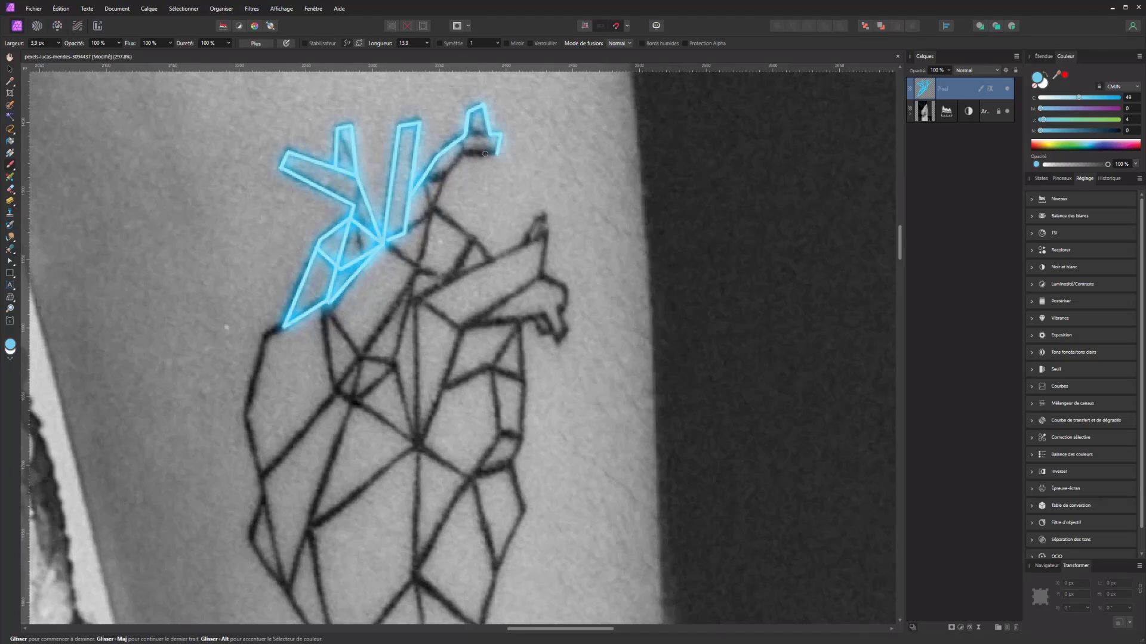
pyautogui.keyDown('shift'); pyautogui.click(464, 154); pyautogui.keyUp('shift')
pyautogui.keyDown('shift'); pyautogui.click(433, 210); pyautogui.keyUp('shift')
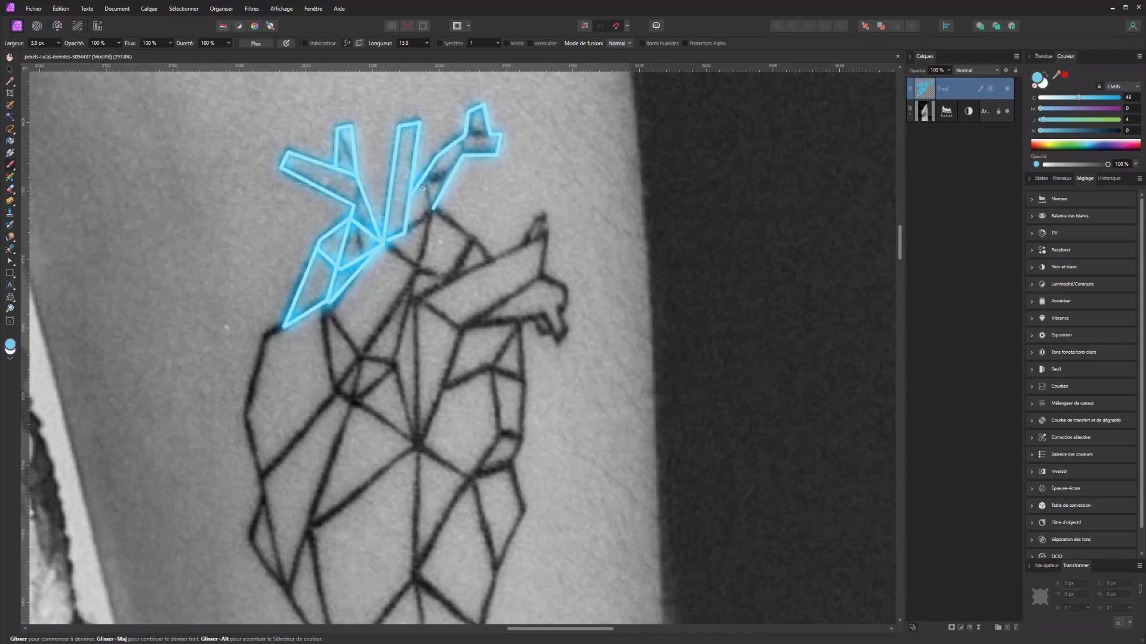
# Trace the inner cross lines near the base of the bent upper-right branch.
pyautogui.keyDown('shift'); pyautogui.click(421, 175); pyautogui.keyUp('shift')
pyautogui.keyDown('shift'); pyautogui.click(449, 176); pyautogui.keyUp('shift')
pyautogui.keyDown('shift'); pyautogui.click(434, 210); pyautogui.keyUp('shift')
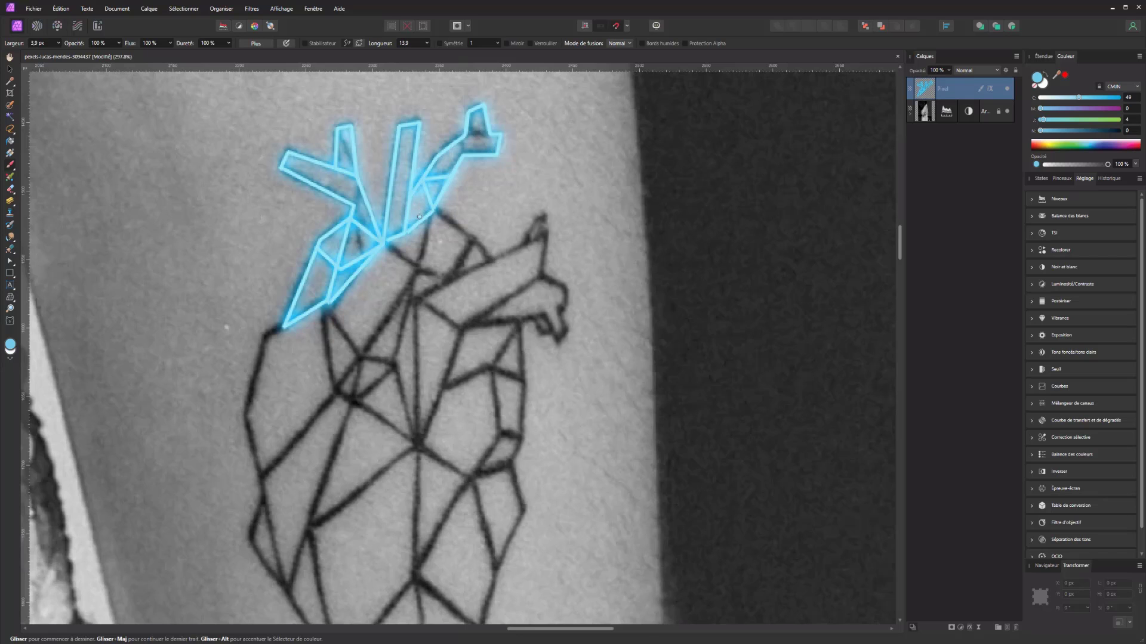
# Trace the heart's left contour from the faceted upper section down to the bottom tip with straight strokes.
pyautogui.scroll(-5, 424, 228)
pyautogui.scroll(4, 359, 260)
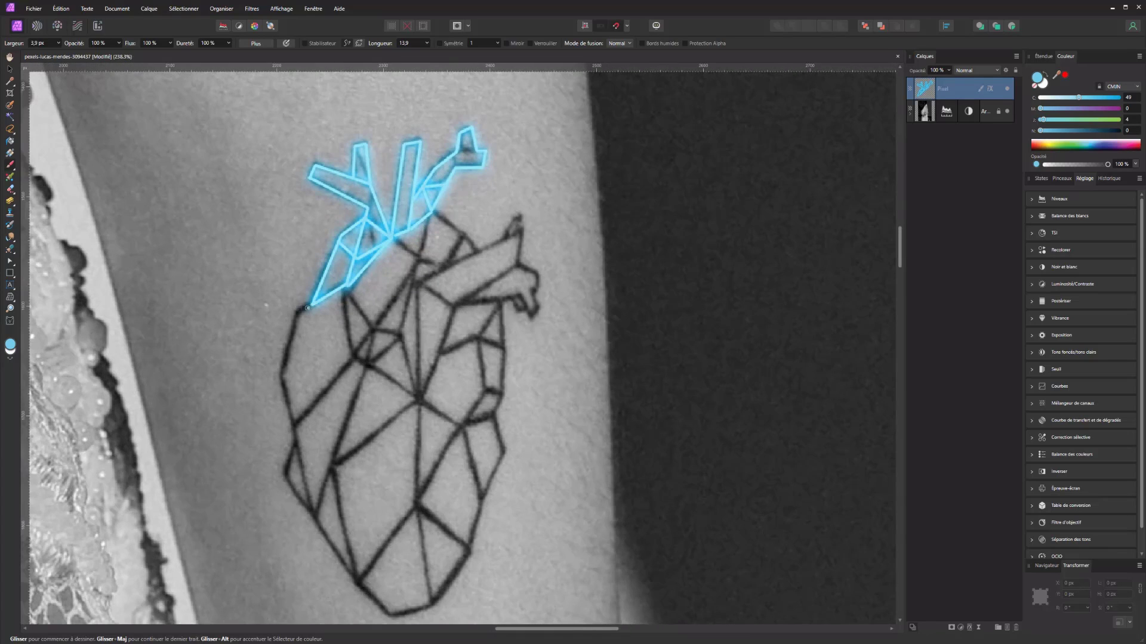
pyautogui.moveTo(311, 305); pyautogui.dragTo(294, 311)
pyautogui.keyDown('shift'); pyautogui.click(281, 379); pyautogui.keyUp('shift')
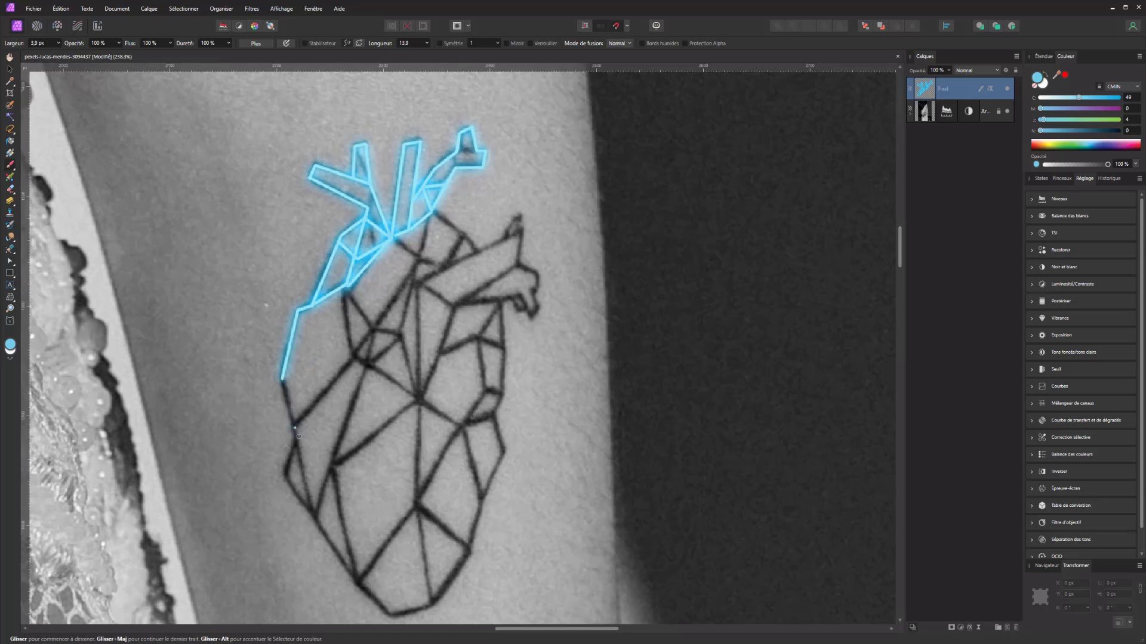
pyautogui.keyDown('shift'); pyautogui.click(315, 515); pyautogui.keyUp('shift')
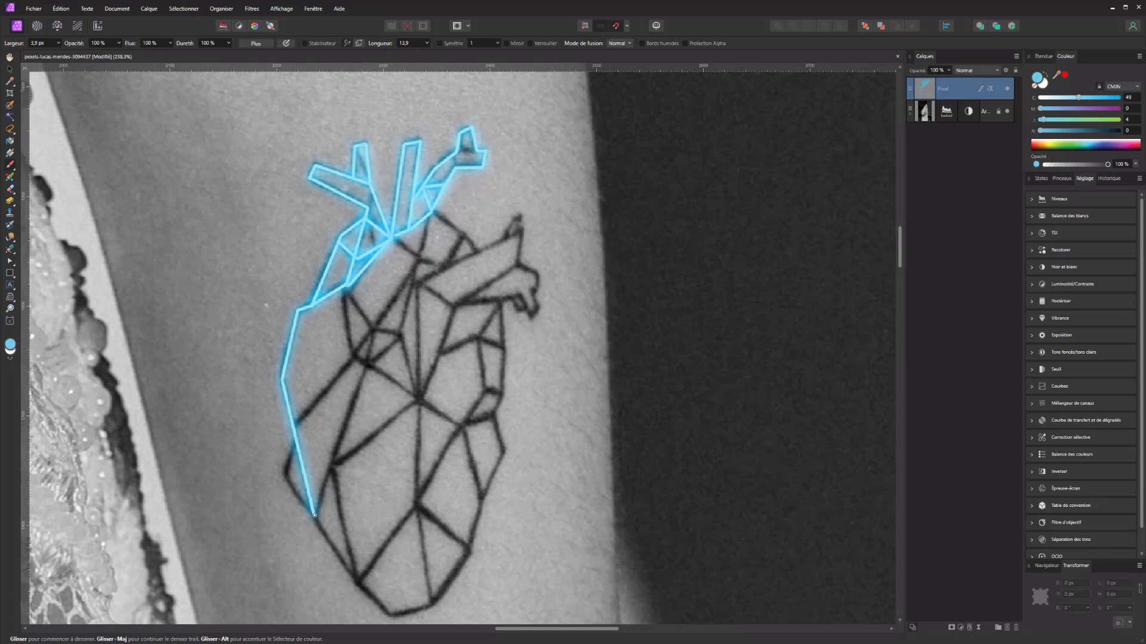
pyautogui.keyDown('shift'); pyautogui.click(358, 581); pyautogui.keyUp('shift')
pyautogui.keyDown('shift'); pyautogui.click(390, 617); pyautogui.keyUp('shift')
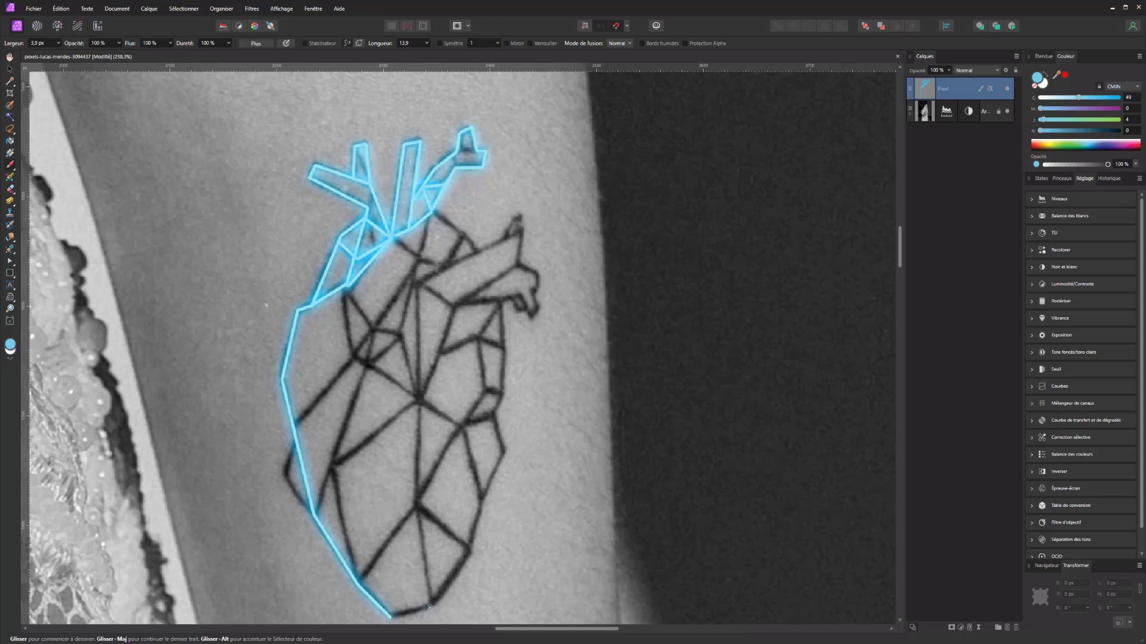
# Trace the heart's right contour from the bottom tip up to just below the right-hand vessel.
pyautogui.keyDown('shift'); pyautogui.click(429, 607); pyautogui.keyUp('shift')
pyautogui.keyDown('shift'); pyautogui.click(468, 552); pyautogui.keyUp('shift')
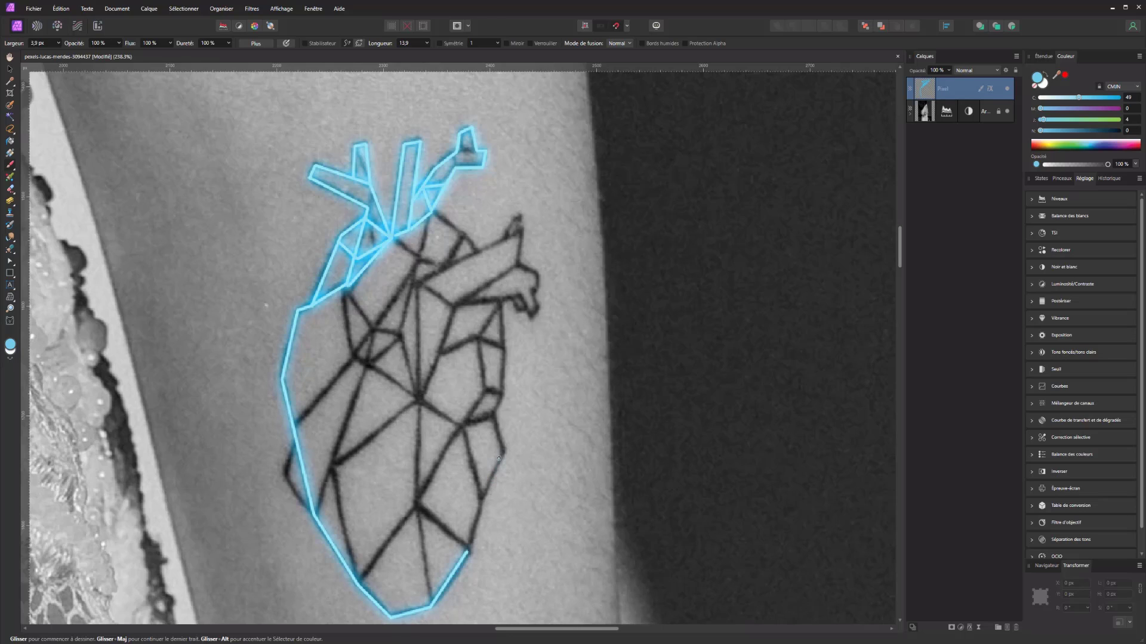
pyautogui.keyDown('shift'); pyautogui.click(481, 500); pyautogui.keyUp('shift')
pyautogui.keyDown('shift'); pyautogui.click(504, 452); pyautogui.keyUp('shift')
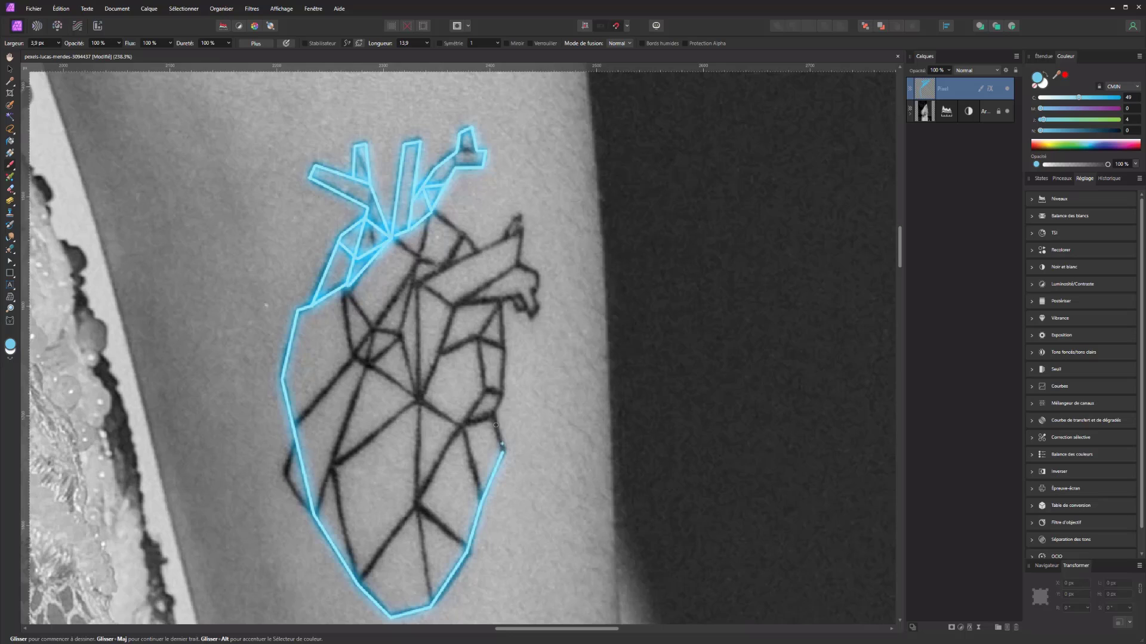
pyautogui.keyDown('shift'); pyautogui.click(493, 418); pyautogui.keyUp('shift')
pyautogui.keyDown('shift'); pyautogui.click(500, 399); pyautogui.keyUp('shift')
pyautogui.keyDown('shift'); pyautogui.click(503, 300); pyautogui.keyUp('shift')
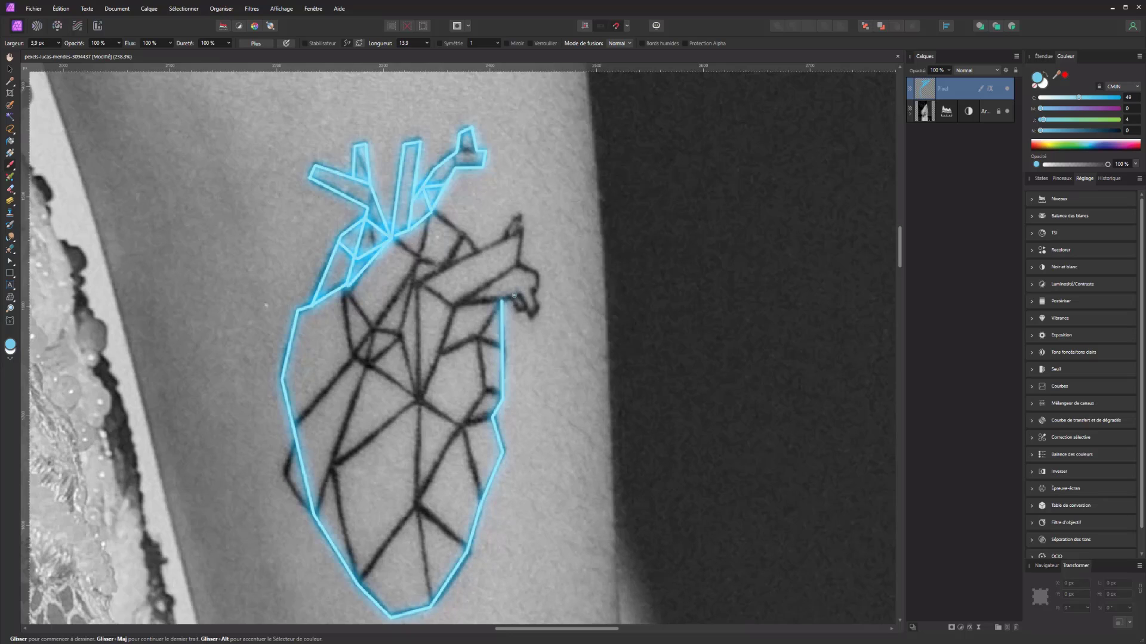
# Trace the right-hand vessel's jagged end and pointed top, continuing along the upper contour to the base of the bent branch.
pyautogui.keyDown('shift'); pyautogui.click(517, 296); pyautogui.keyUp('shift')
pyautogui.keyDown('shift'); pyautogui.click(531, 316); pyautogui.keyUp('shift')
pyautogui.keyDown('shift'); pyautogui.click(539, 309); pyautogui.keyUp('shift')
pyautogui.keyDown('shift'); pyautogui.click(534, 300); pyautogui.keyUp('shift')
pyautogui.keyDown('shift'); pyautogui.click(539, 291); pyautogui.keyUp('shift')
pyautogui.keyDown('shift'); pyautogui.click(538, 273); pyautogui.keyUp('shift')
pyautogui.keyDown('shift'); pyautogui.click(524, 267); pyautogui.keyUp('shift')
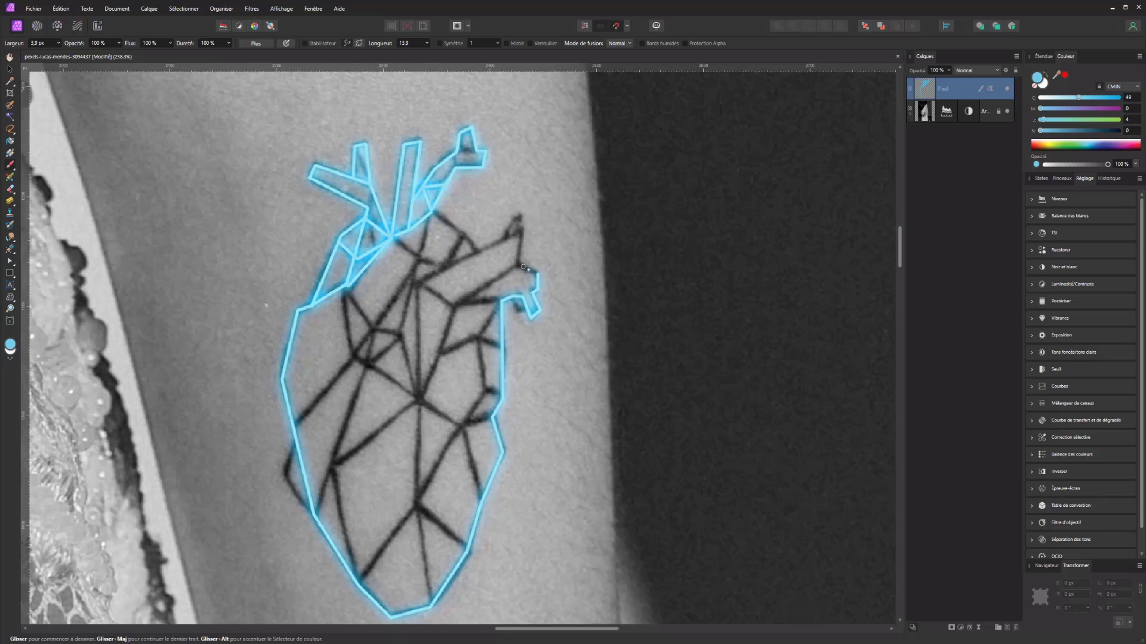
pyautogui.keyDown('shift'); pyautogui.click(521, 215); pyautogui.keyUp('shift')
pyautogui.keyDown('shift'); pyautogui.click(479, 252); pyautogui.keyUp('shift')
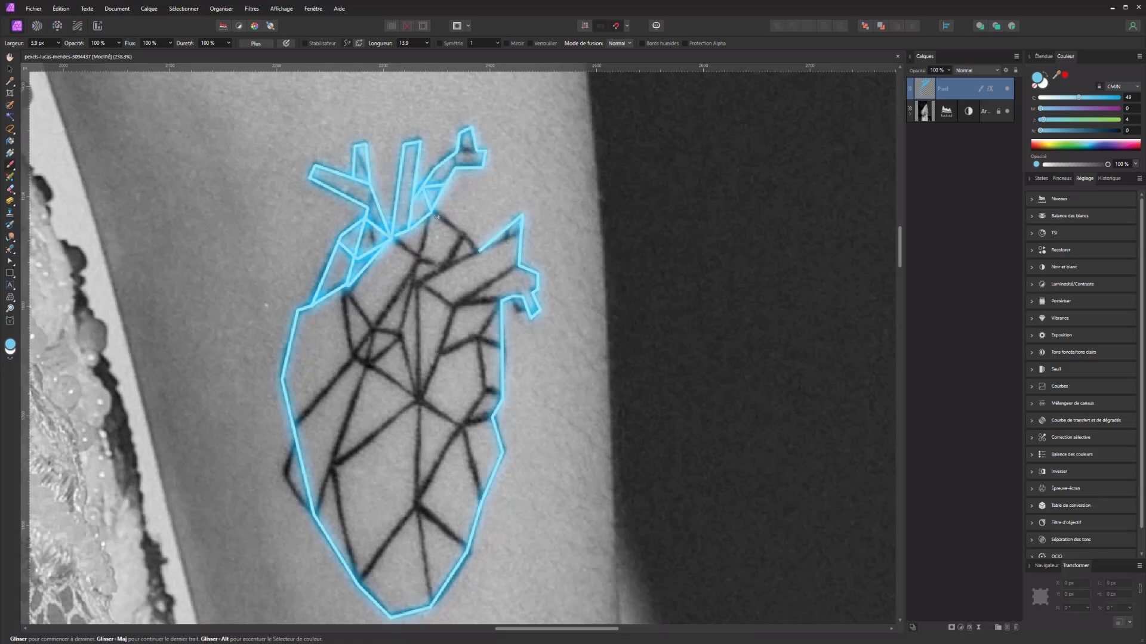
pyautogui.keyDown('shift'); pyautogui.click(433, 211); pyautogui.keyUp('shift')
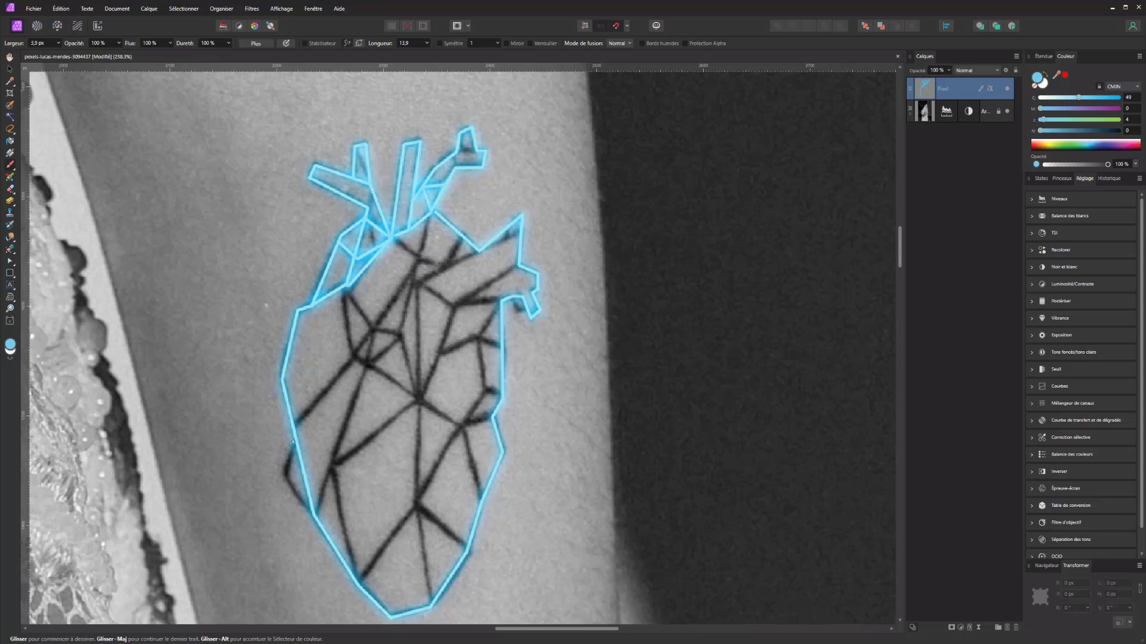
# Trace the small protruding triangle on the heart's lower left edge and the long narrow facet running up from it.
pyautogui.keyDown('shift'); pyautogui.click(284, 473); pyautogui.keyUp('shift')
pyautogui.keyDown('shift'); pyautogui.click(315, 516); pyautogui.keyUp('shift')
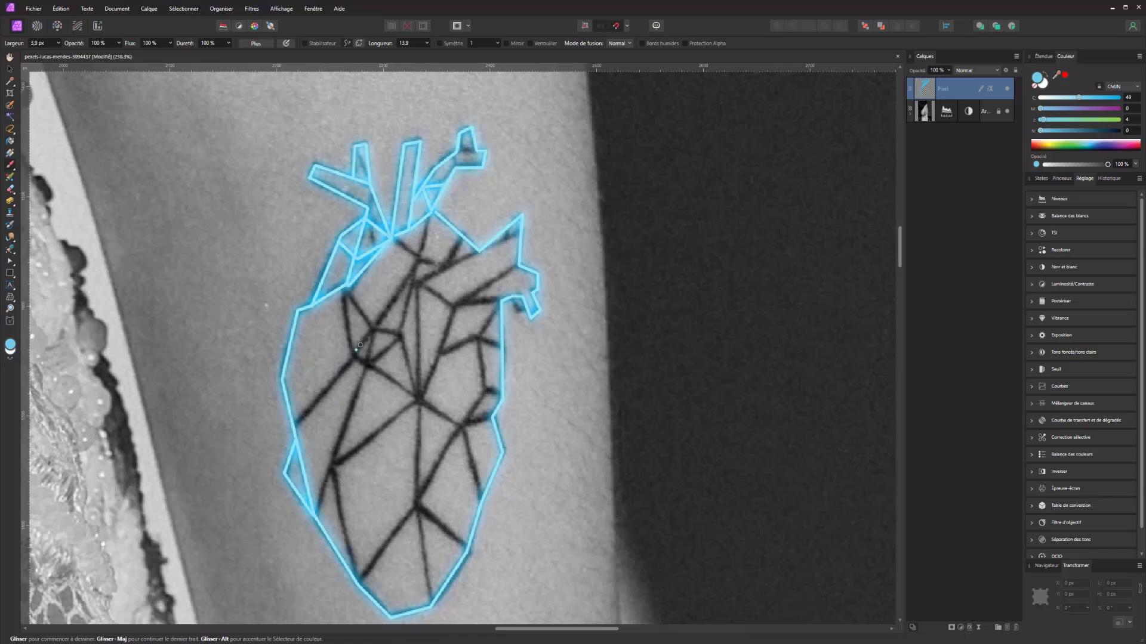
pyautogui.keyDown('shift'); pyautogui.click(376, 329); pyautogui.keyUp('shift')
pyautogui.keyDown('shift'); pyautogui.click(294, 425); pyautogui.keyUp('shift')
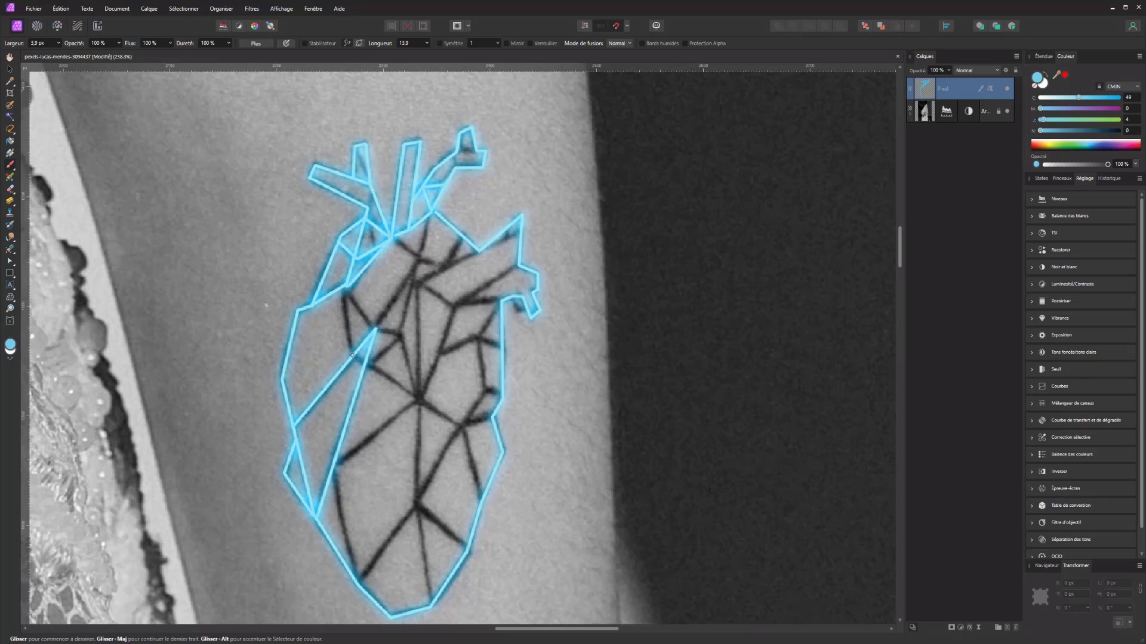
# Trace the small triangle in the heart's upper left interior and the diagonal from it up to the base of the bent branch.
pyautogui.keyDown('shift'); pyautogui.click(351, 356); pyautogui.keyUp('shift')
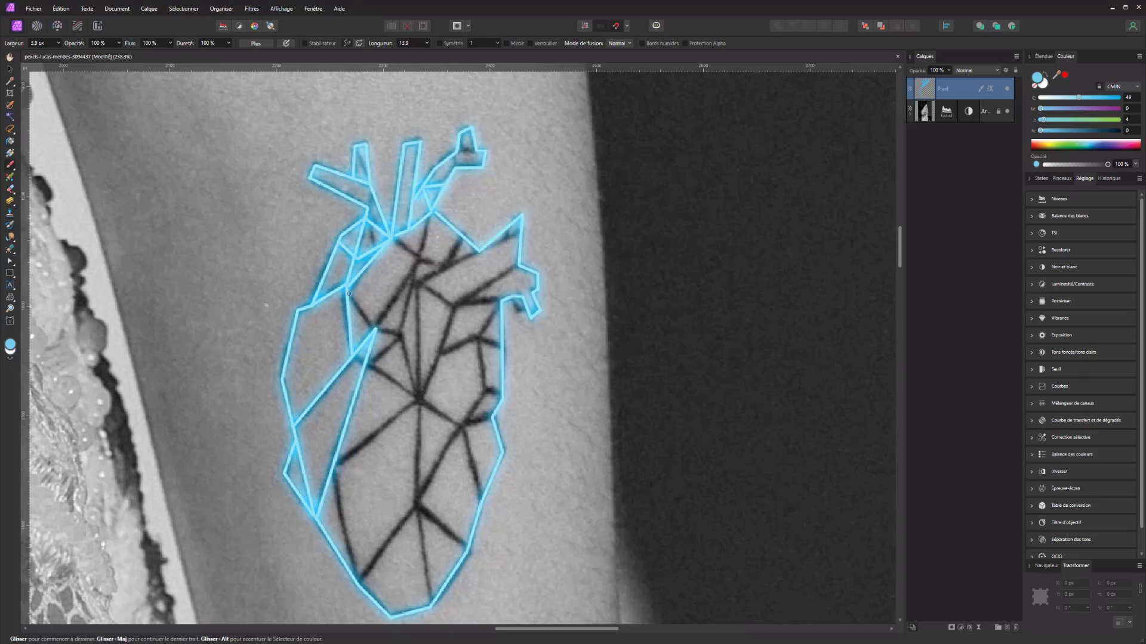
pyautogui.click(348, 290)
pyautogui.keyDown('shift'); pyautogui.click(375, 329); pyautogui.keyUp('shift')
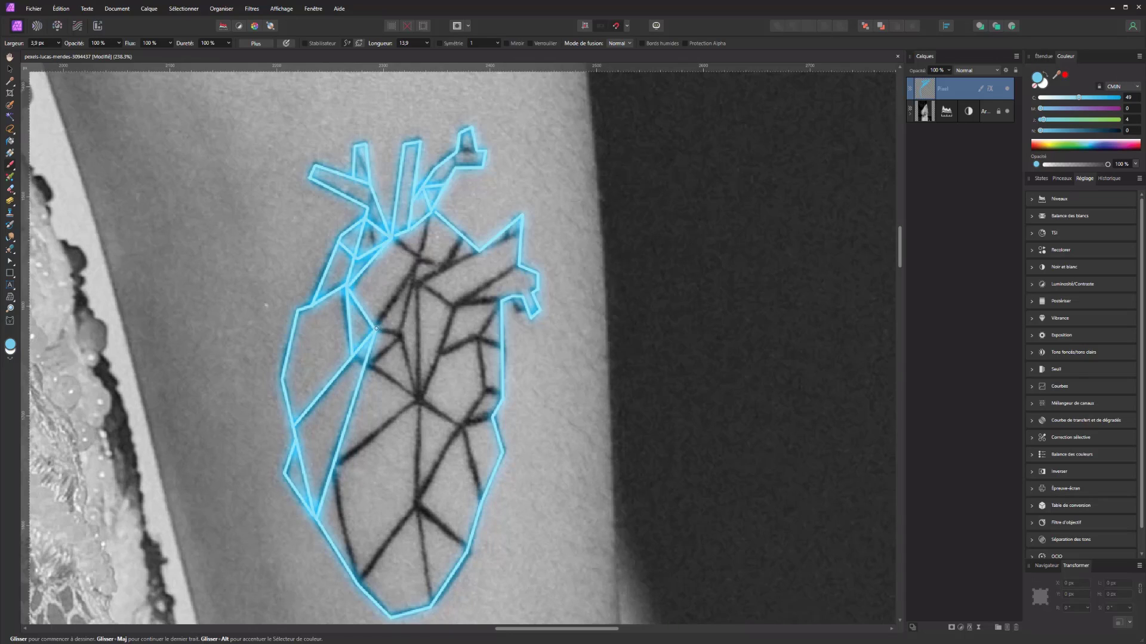
pyautogui.keyDown('shift'); pyautogui.click(420, 263); pyautogui.keyUp('shift')
pyautogui.keyDown('shift'); pyautogui.click(428, 215); pyautogui.keyUp('shift')
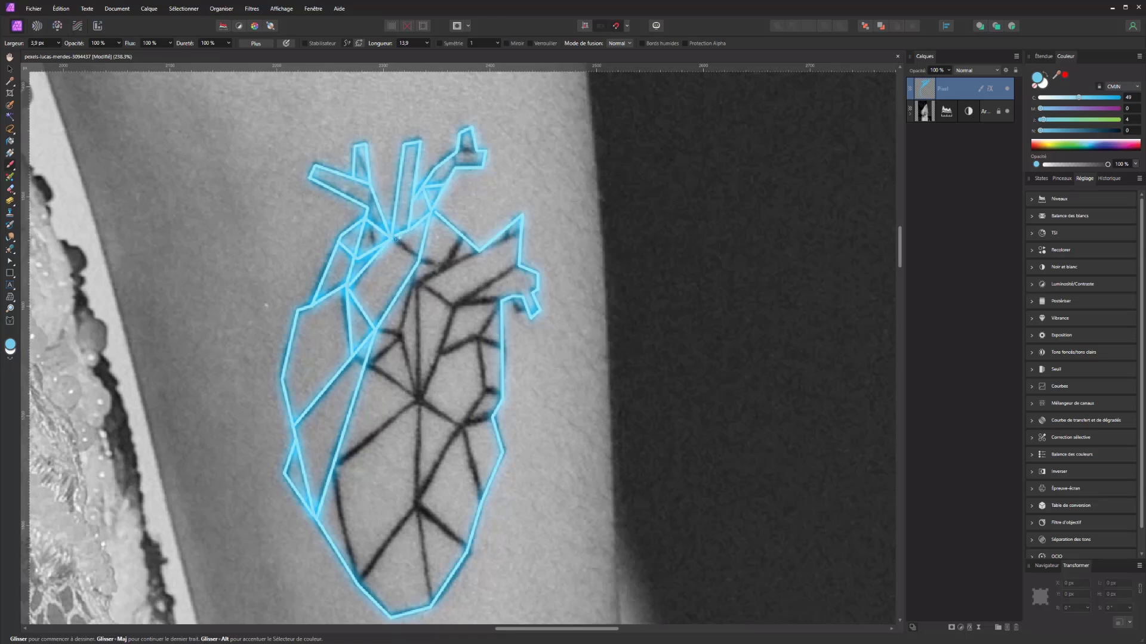
# Trace the small interior facets below the heart's upper contour and the long diagonal running down from the right-hand vessel's base.
pyautogui.keyDown('shift'); pyautogui.click(445, 267); pyautogui.keyUp('shift')
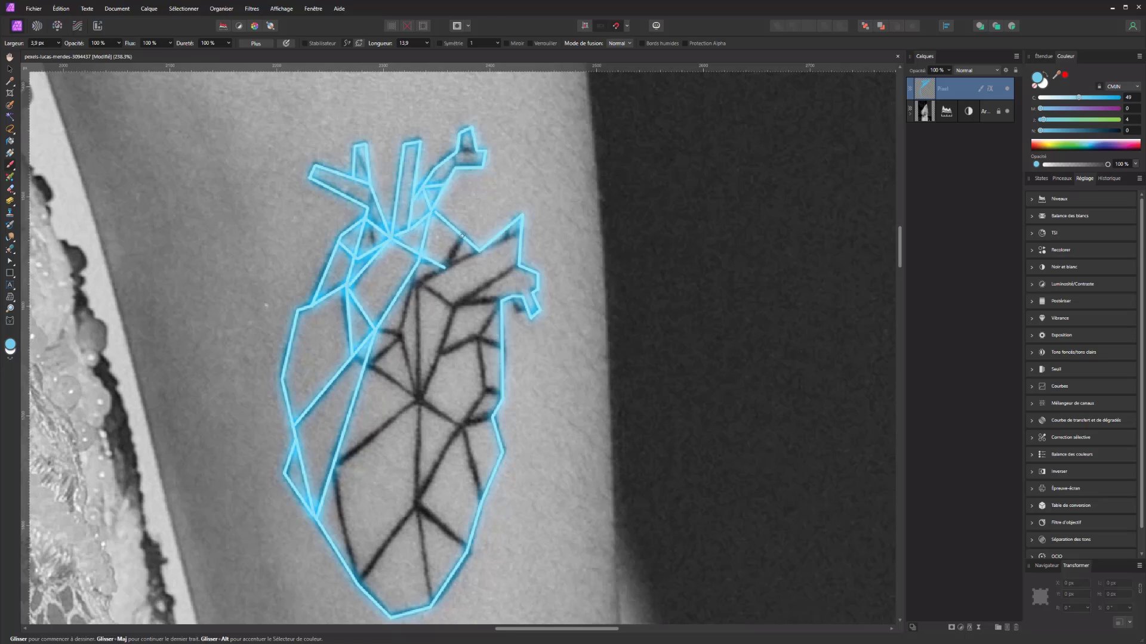
pyautogui.keyDown('shift'); pyautogui.click(462, 236); pyautogui.keyUp('shift')
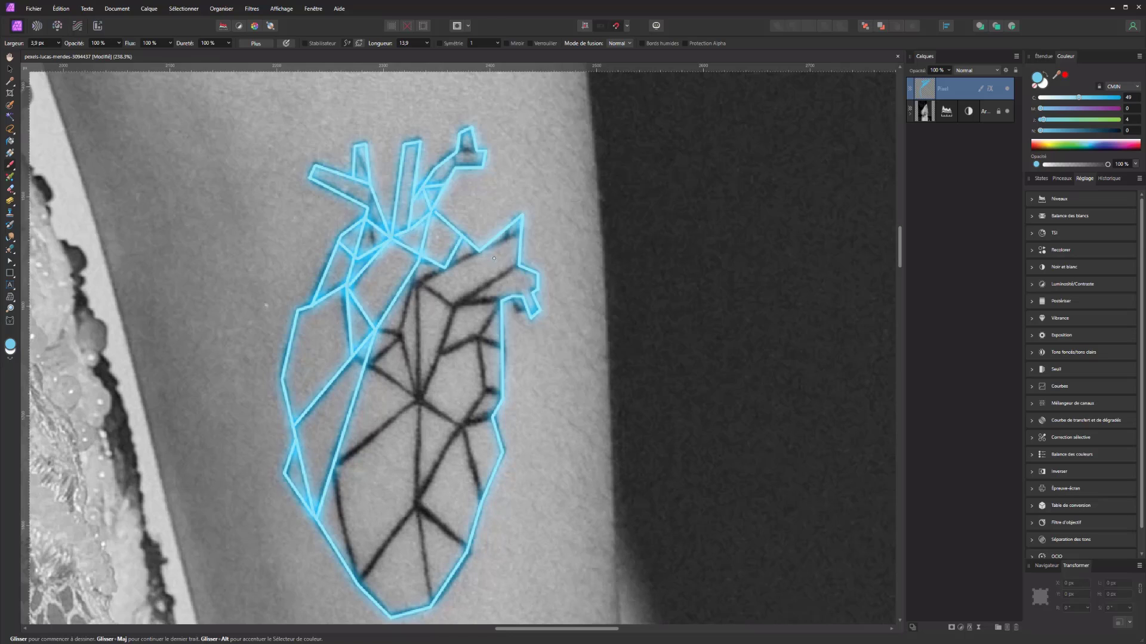
pyautogui.keyDown('shift'); pyautogui.click(415, 285); pyautogui.keyUp('shift')
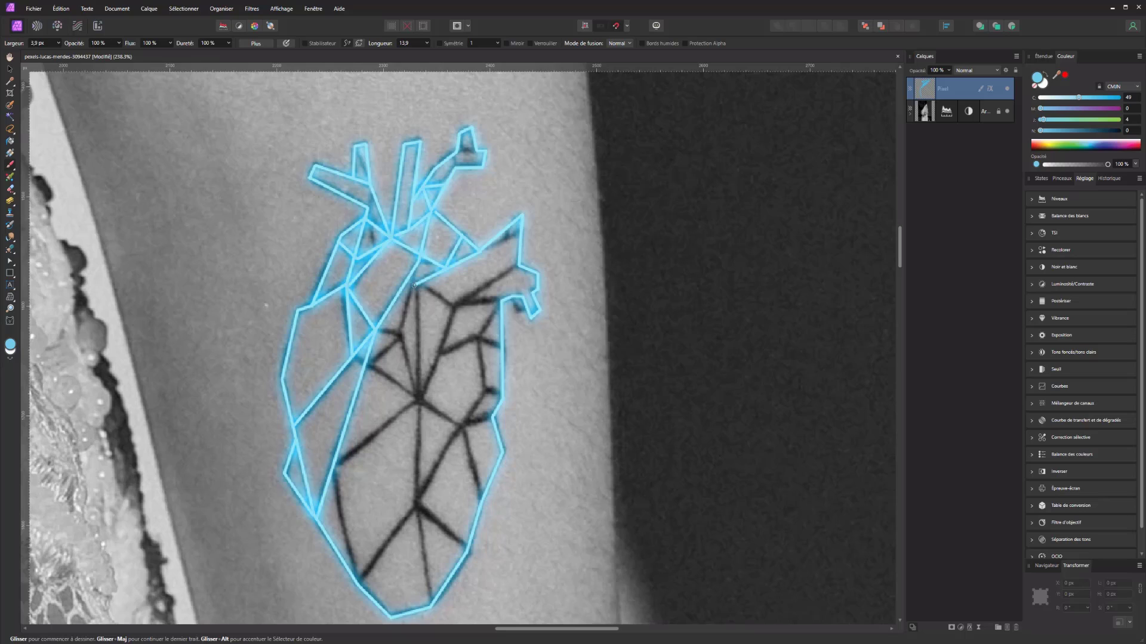
# Trace the narrow triangle running down to the heart's central junction and the small facets beside it.
pyautogui.keyDown('shift'); pyautogui.click(419, 405); pyautogui.keyUp('shift')
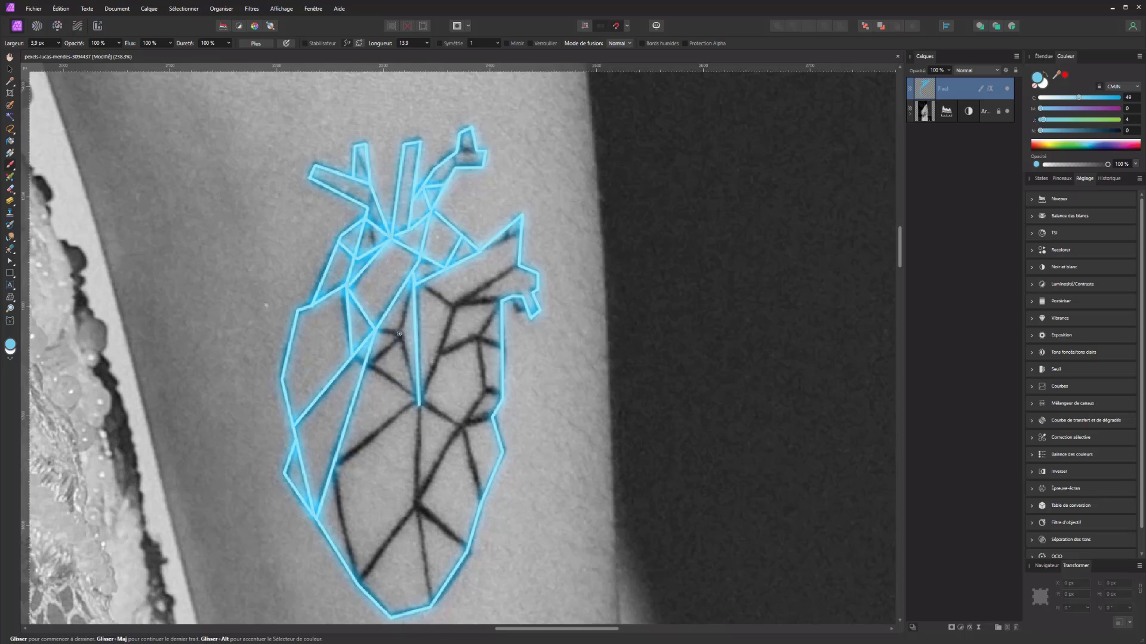
pyautogui.keyDown('shift'); pyautogui.click(398, 333); pyautogui.keyUp('shift')
pyautogui.keyDown('shift'); pyautogui.click(414, 283); pyautogui.keyUp('shift')
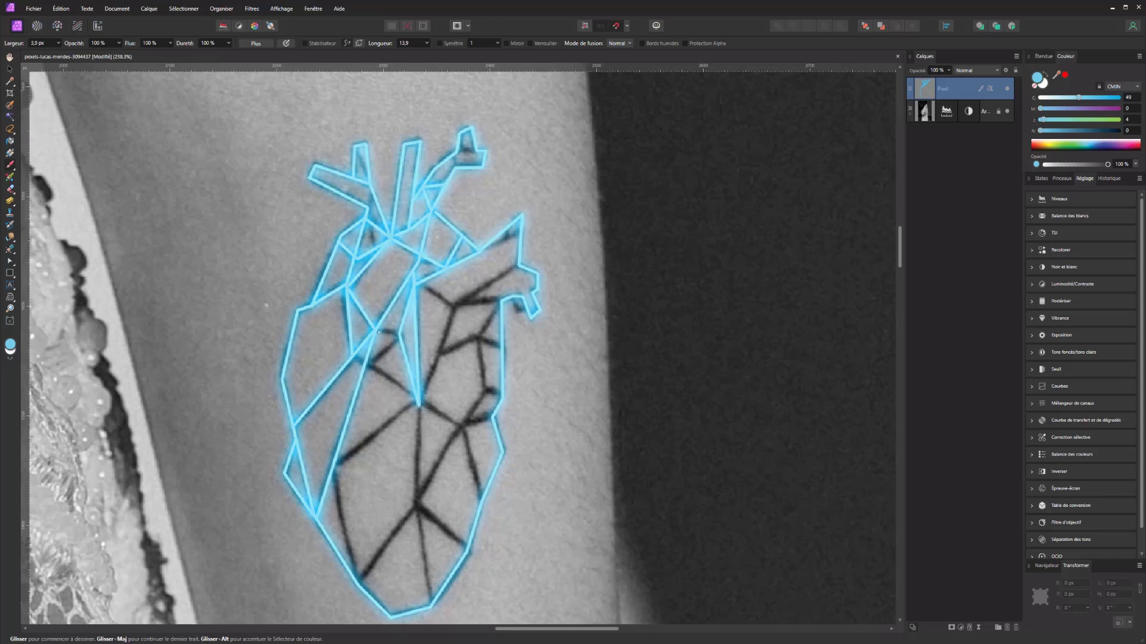
pyautogui.keyDown('shift'); pyautogui.click(378, 329); pyautogui.keyUp('shift')
pyautogui.keyDown('shift'); pyautogui.click(401, 334); pyautogui.keyUp('shift')
pyautogui.keyDown('shift'); pyautogui.click(369, 365); pyautogui.keyUp('shift')
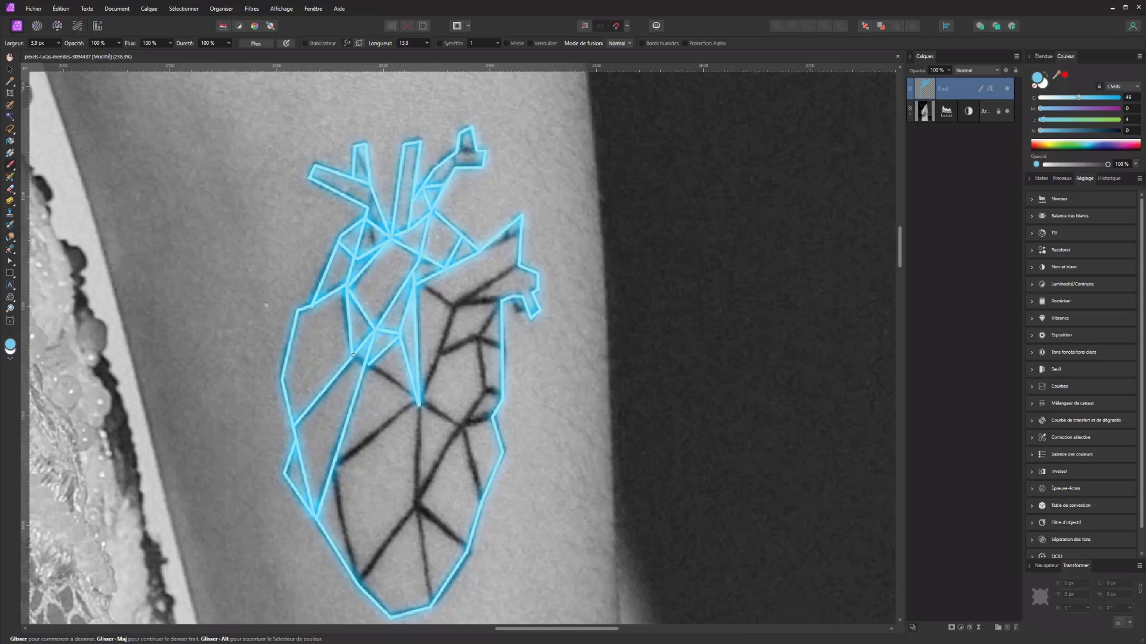
# Trace the line through the central junction, the long diagonal to the lower left contour, and the facet returning to the centre.
pyautogui.keyDown('shift'); pyautogui.click(462, 425); pyautogui.keyUp('shift')
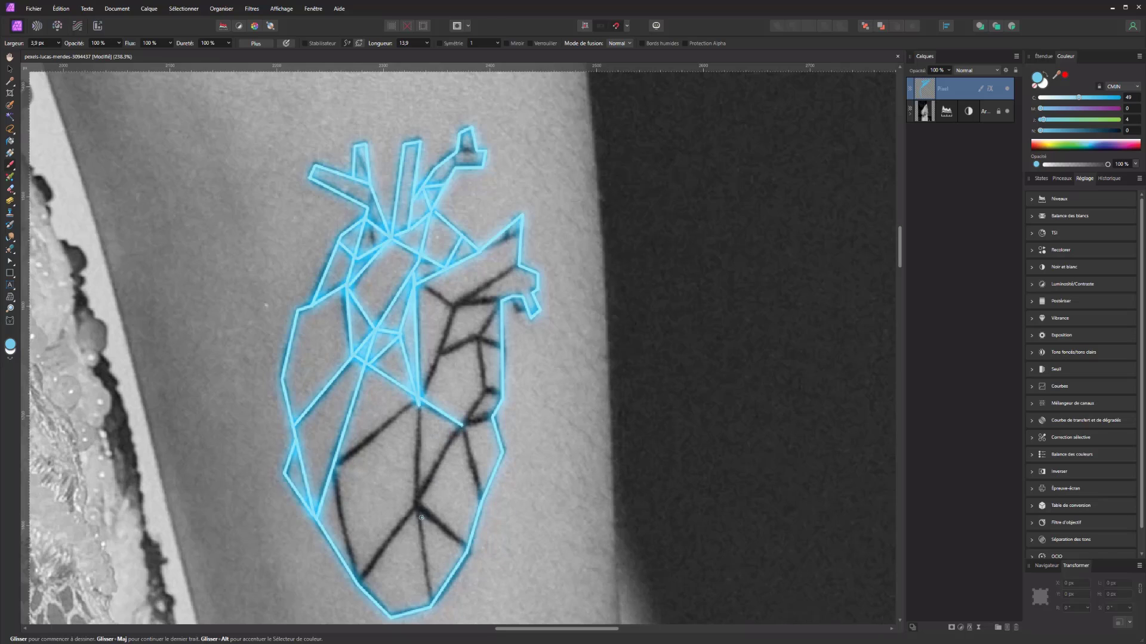
pyautogui.keyDown('shift'); pyautogui.click(358, 584); pyautogui.keyUp('shift')
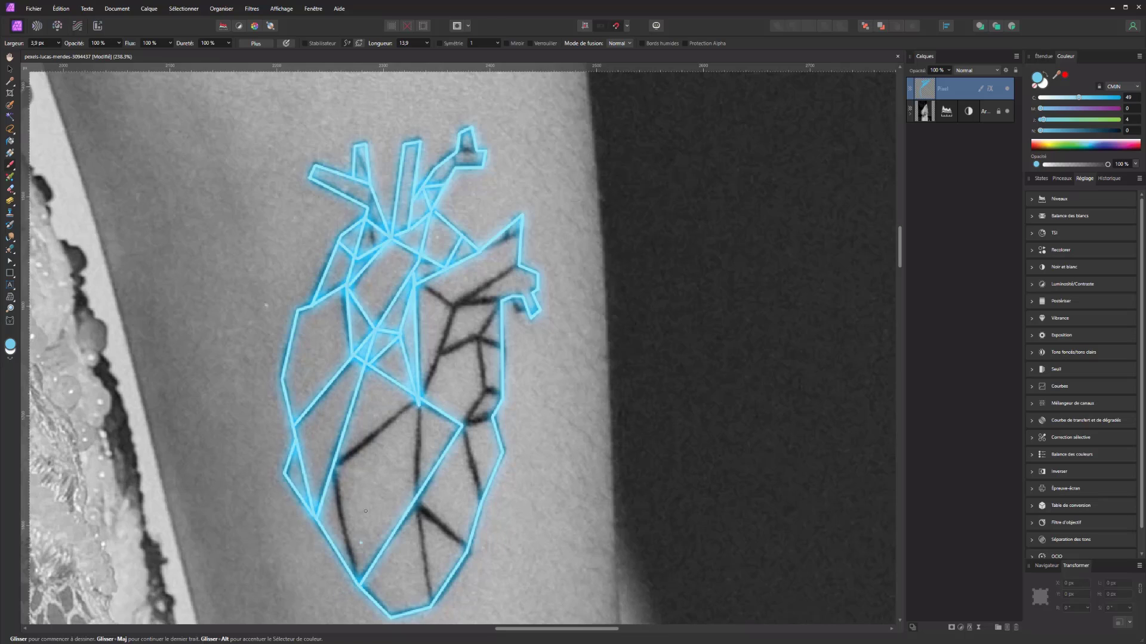
pyautogui.keyDown('shift'); pyautogui.click(333, 469); pyautogui.keyUp('shift')
pyautogui.keyDown('shift'); pyautogui.click(418, 400); pyautogui.keyUp('shift')
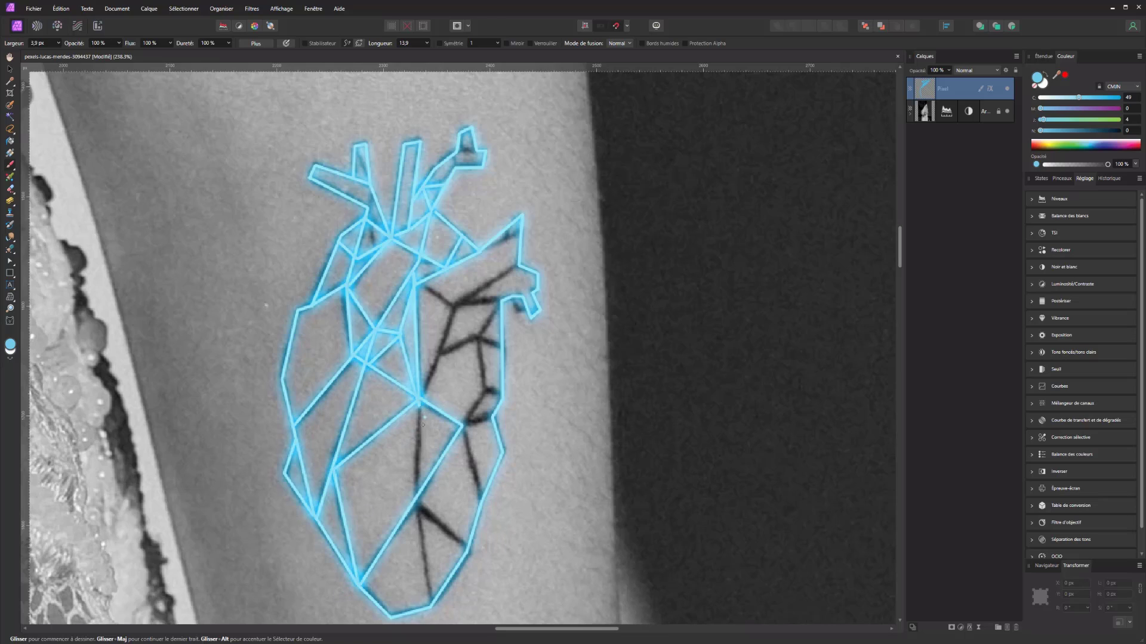
# Trace the line from the central junction down to the bottom contour and the short branch to the lower right edge.
pyautogui.keyDown('shift'); pyautogui.click(417, 506); pyautogui.keyUp('shift')
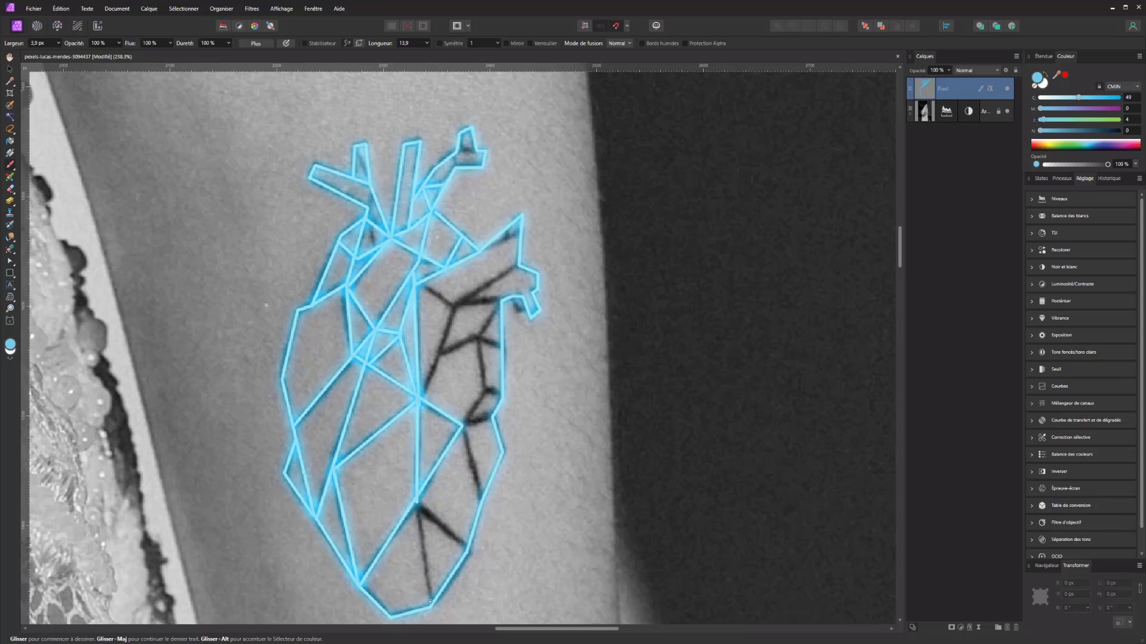
pyautogui.keyDown('shift'); pyautogui.click(432, 606); pyautogui.keyUp('shift')
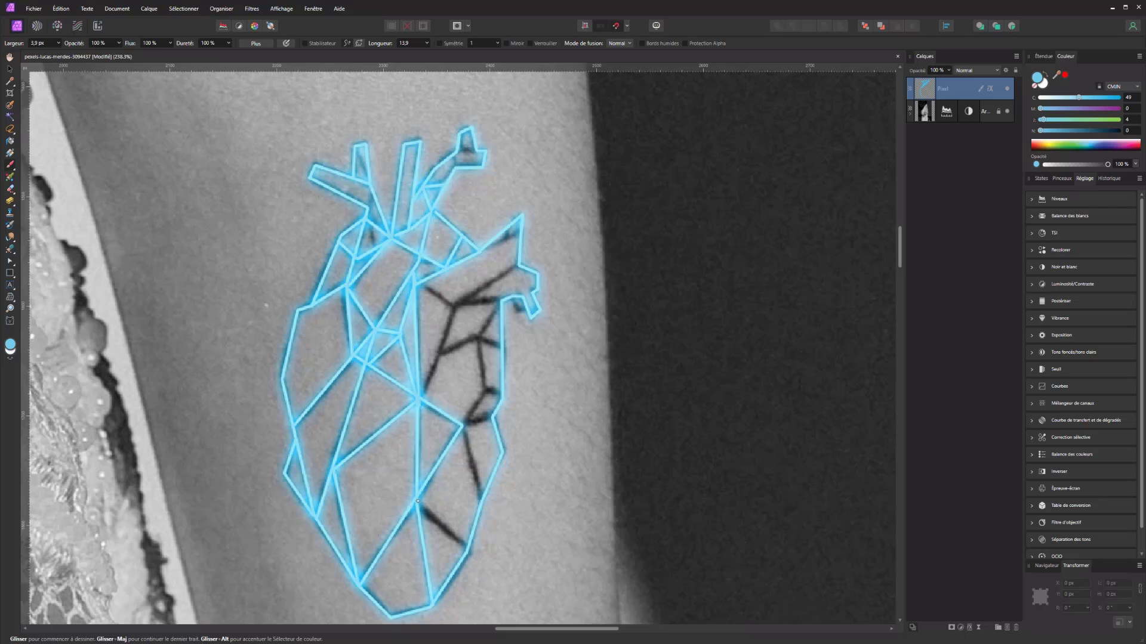
pyautogui.keyDown('shift'); pyautogui.click(469, 548); pyautogui.keyUp('shift')
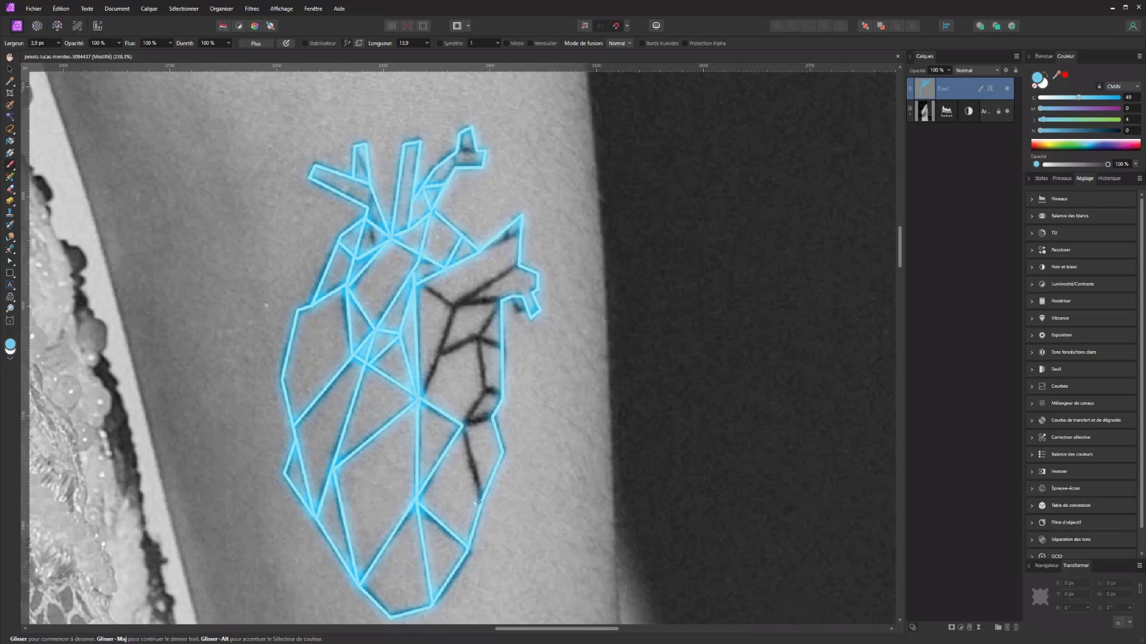
# Trace the triangle on the heart's lower right edge and the small narrow facets above it along the right contour.
pyautogui.keyDown('shift'); pyautogui.click(462, 426); pyautogui.keyUp('shift')
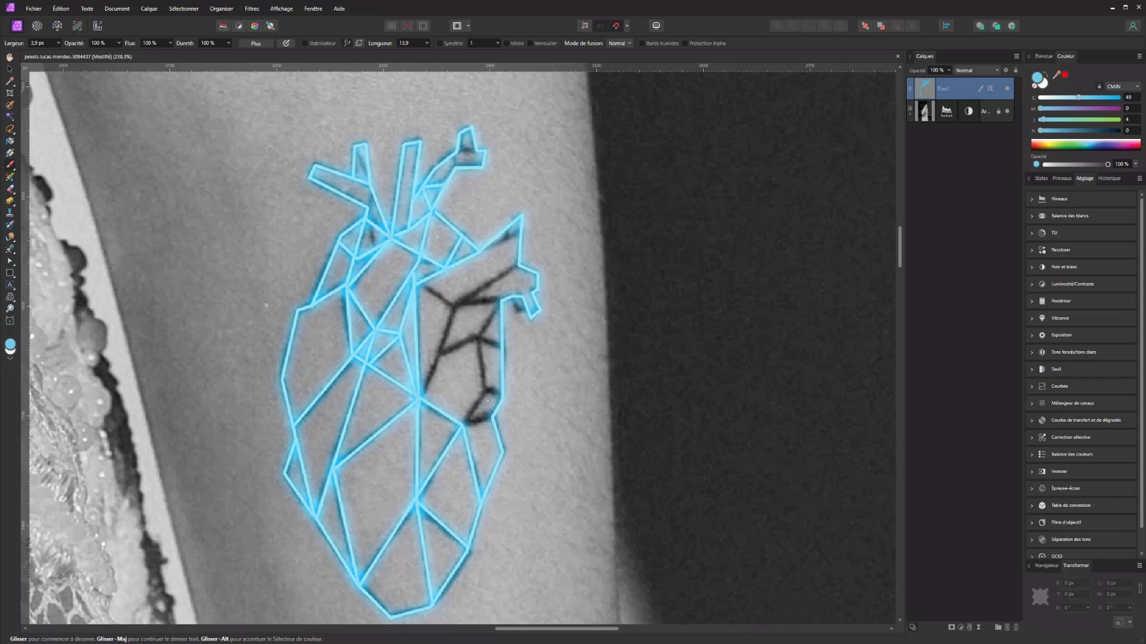
pyautogui.keyDown('shift'); pyautogui.click(485, 391); pyautogui.keyUp('shift')
pyautogui.keyDown('shift'); pyautogui.click(500, 392); pyautogui.keyUp('shift')
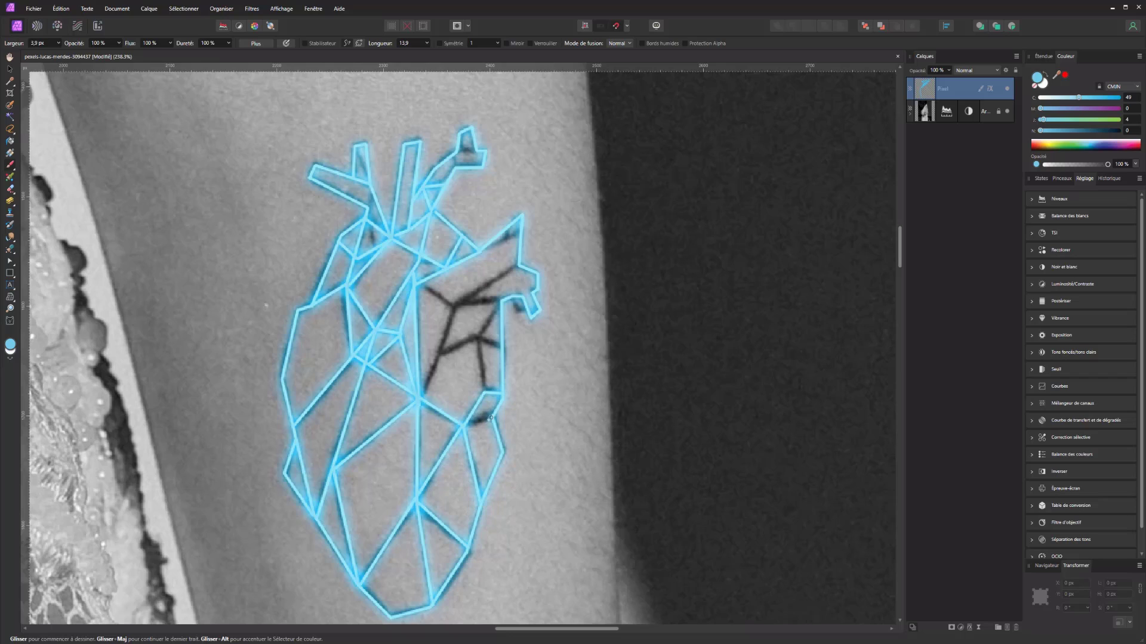
pyautogui.keyDown('shift'); pyautogui.click(464, 425); pyautogui.keyUp('shift')
pyautogui.keyDown('shift'); pyautogui.click(474, 342); pyautogui.keyUp('shift')
pyautogui.keyDown('shift'); pyautogui.click(500, 346); pyautogui.keyUp('shift')
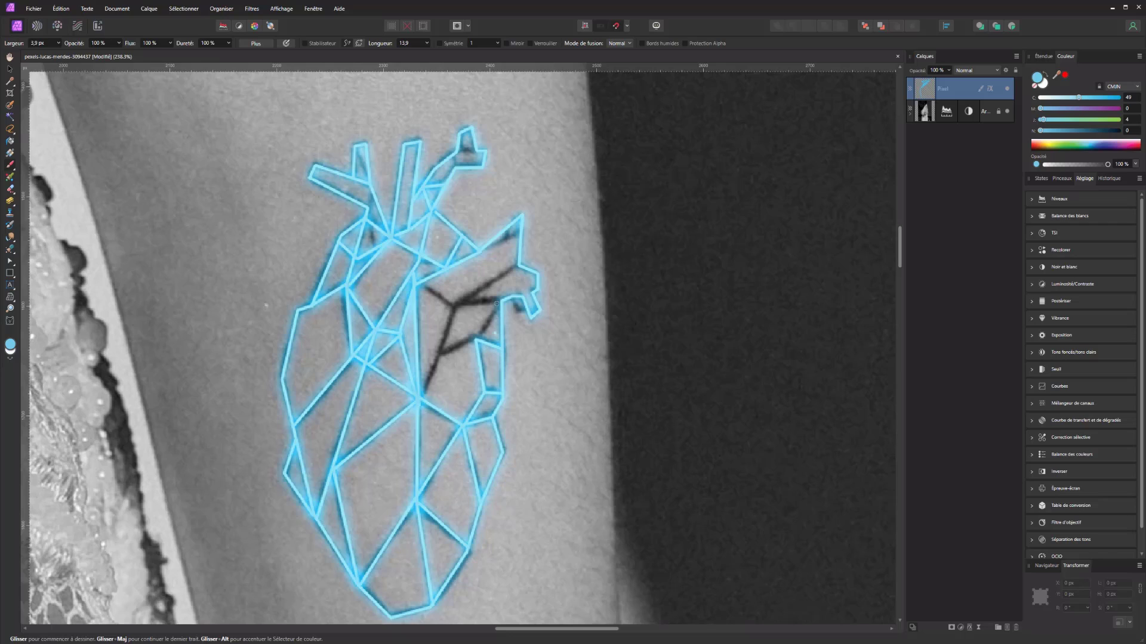
# Trace the lines from the right contour's upper end through the small junction and down to the heart's central junction.
pyautogui.keyDown('shift'); pyautogui.click(499, 300); pyautogui.keyUp('shift')
pyautogui.keyDown('shift'); pyautogui.click(475, 340); pyautogui.keyUp('shift')
pyautogui.keyDown('shift'); pyautogui.click(436, 356); pyautogui.keyUp('shift')
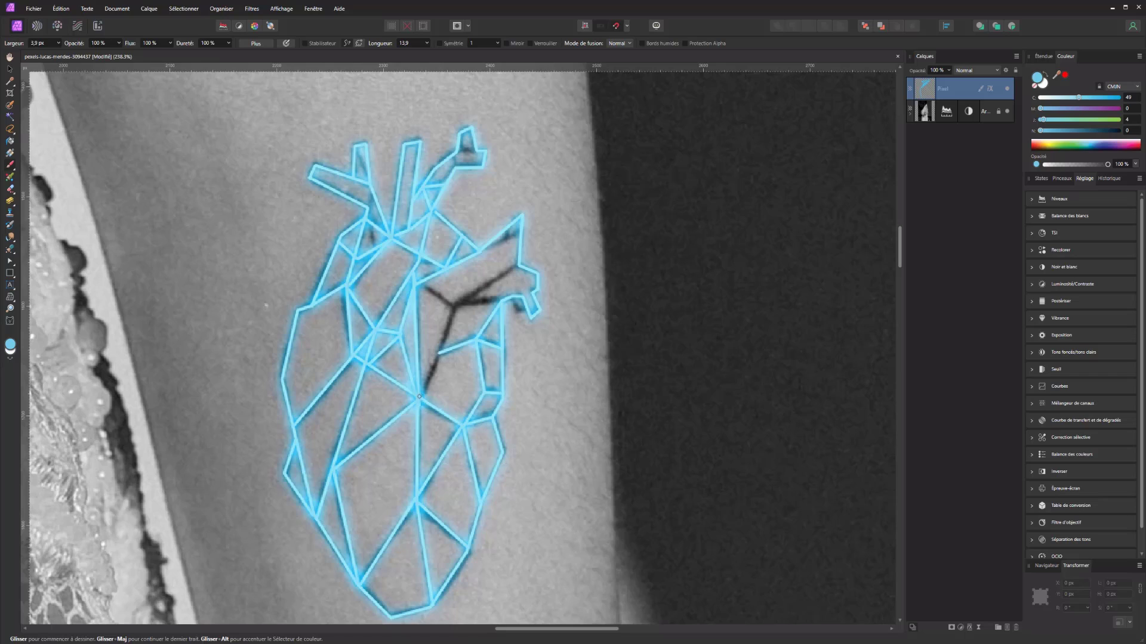
pyautogui.keyDown('shift'); pyautogui.click(421, 398); pyautogui.keyUp('shift')
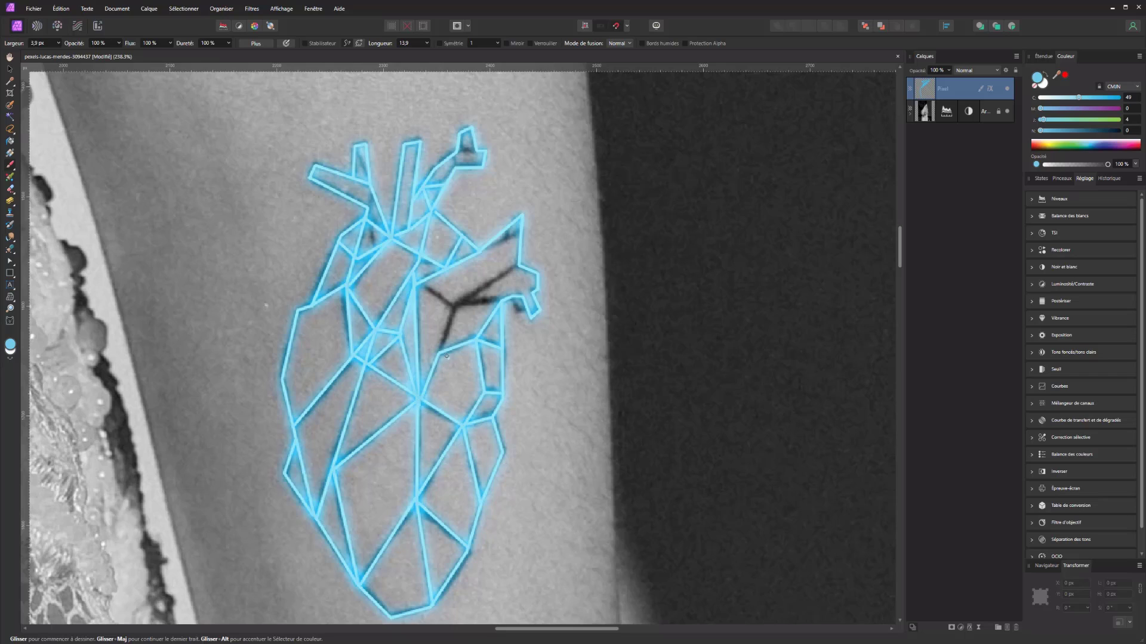
# Trace the remaining upper right interior lines meeting at the junction below the right-hand vessel, including the branches to that vessel.
pyautogui.keyDown('shift'); pyautogui.click(456, 308); pyautogui.keyUp('shift')
pyautogui.keyDown('shift'); pyautogui.click(417, 289); pyautogui.keyUp('shift')
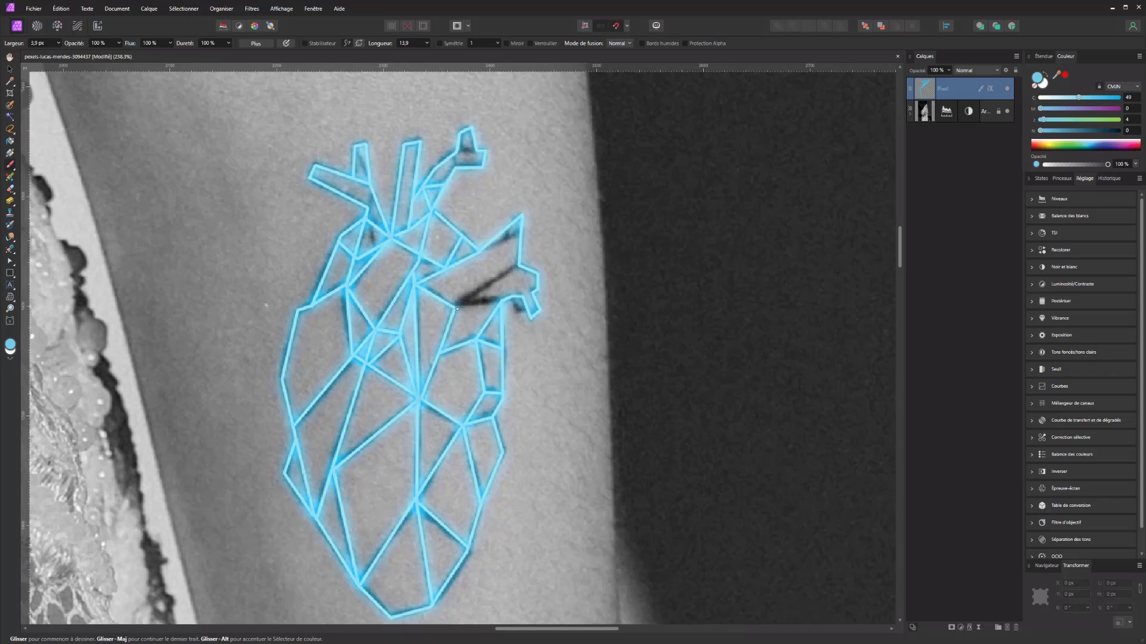
pyautogui.keyDown('shift'); pyautogui.click(517, 265); pyautogui.keyUp('shift')
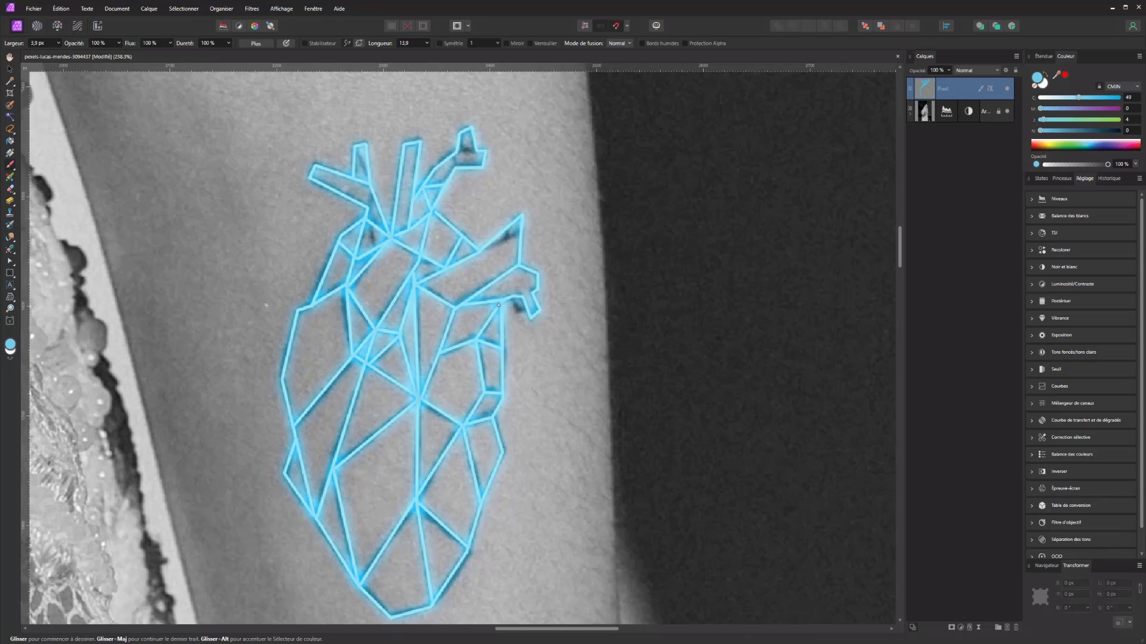
# Increase the radius and intensity of the Inner Glow on the traced heart layer.
pyautogui.scroll(-10, 503, 304)
pyautogui.scroll(3, 517, 427)
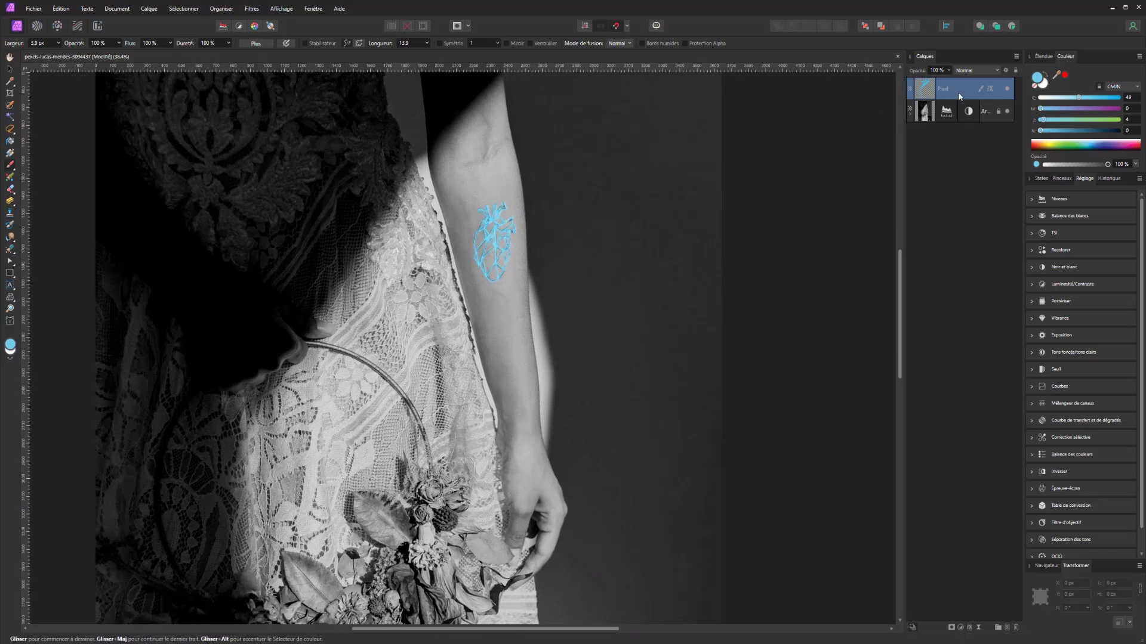
pyautogui.click(988, 89)
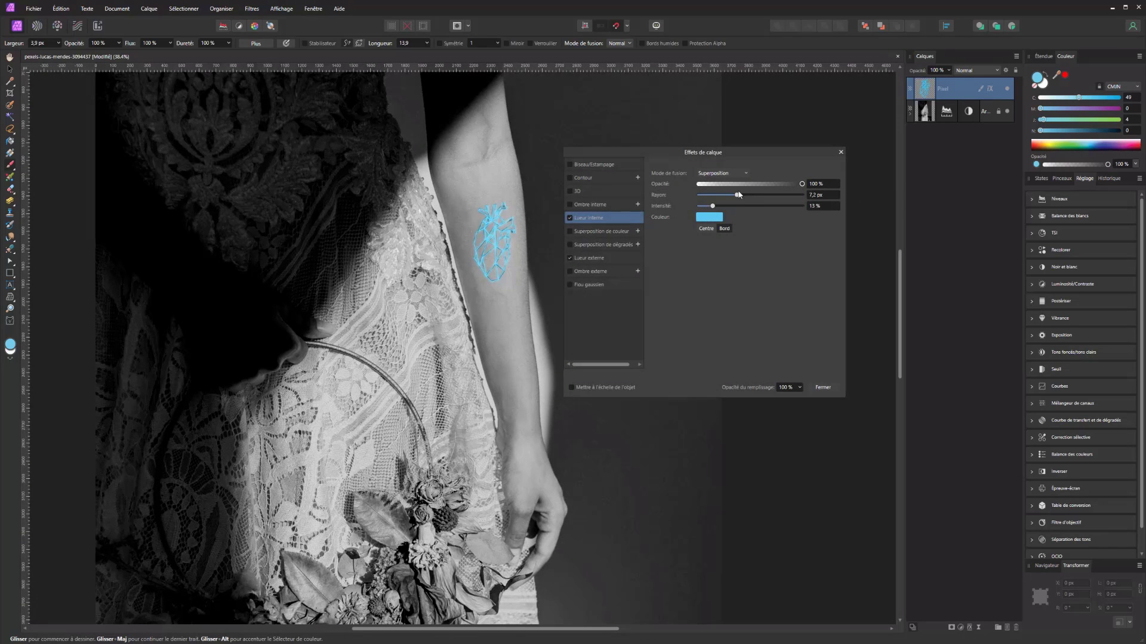
pyautogui.moveTo(741, 198); pyautogui.dragTo(787, 193)
pyautogui.moveTo(711, 204)
pyautogui.mouseDown()
pyautogui.moveTo(739, 206)
pyautogui.moveTo(730, 212)
pyautogui.mouseUp()
# Set the heart layer's Outer Glow to a 31.4 px radius and 79% intensity.
pyautogui.click(586, 257)
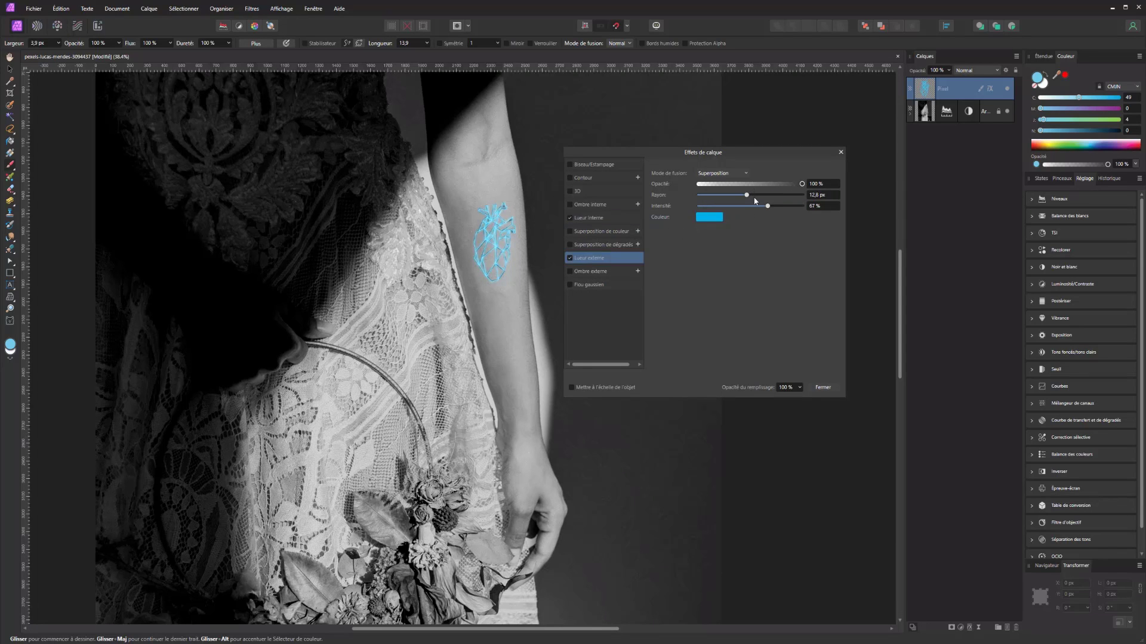
pyautogui.moveTo(776, 197)
pyautogui.mouseDown()
pyautogui.moveTo(738, 208)
pyautogui.moveTo(781, 209)
pyautogui.mouseUp()
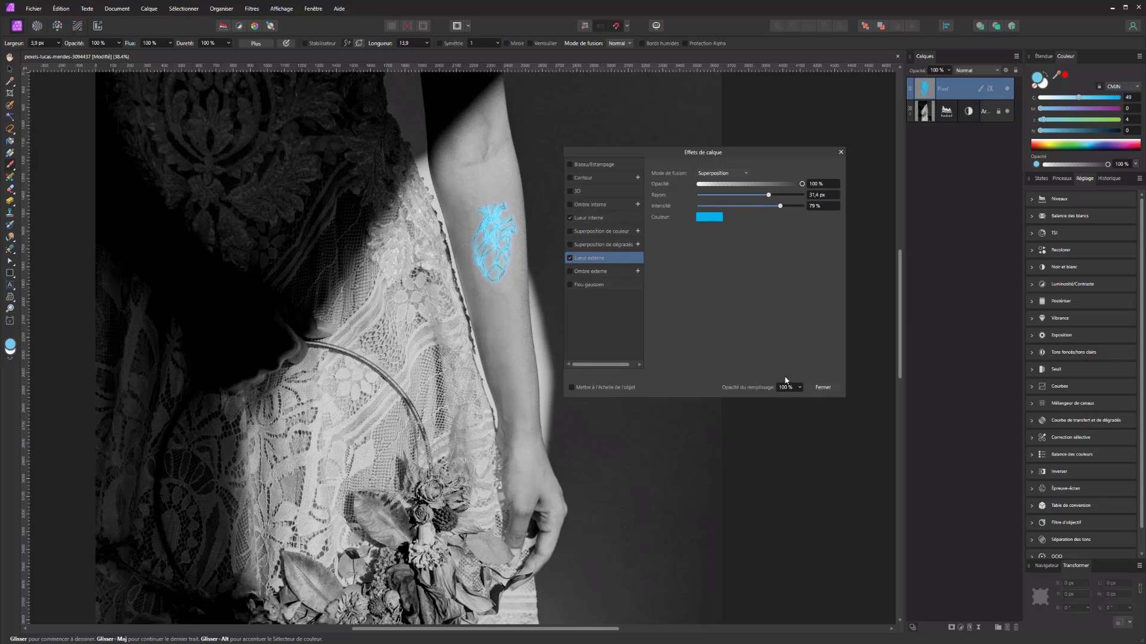
pyautogui.click(824, 388)
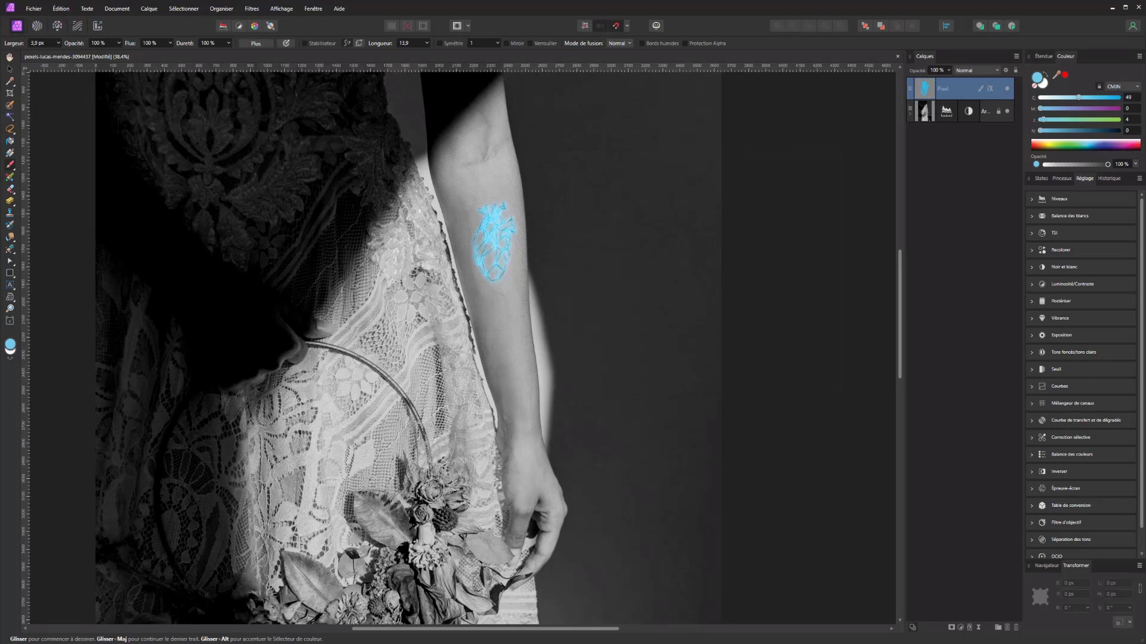
# Switch to File Explorer and open the dark leopard photo from tuto > 2023 > Affinity photo a à z > Image as a new document.
pyautogui.hotkey('alt', 'Tab')
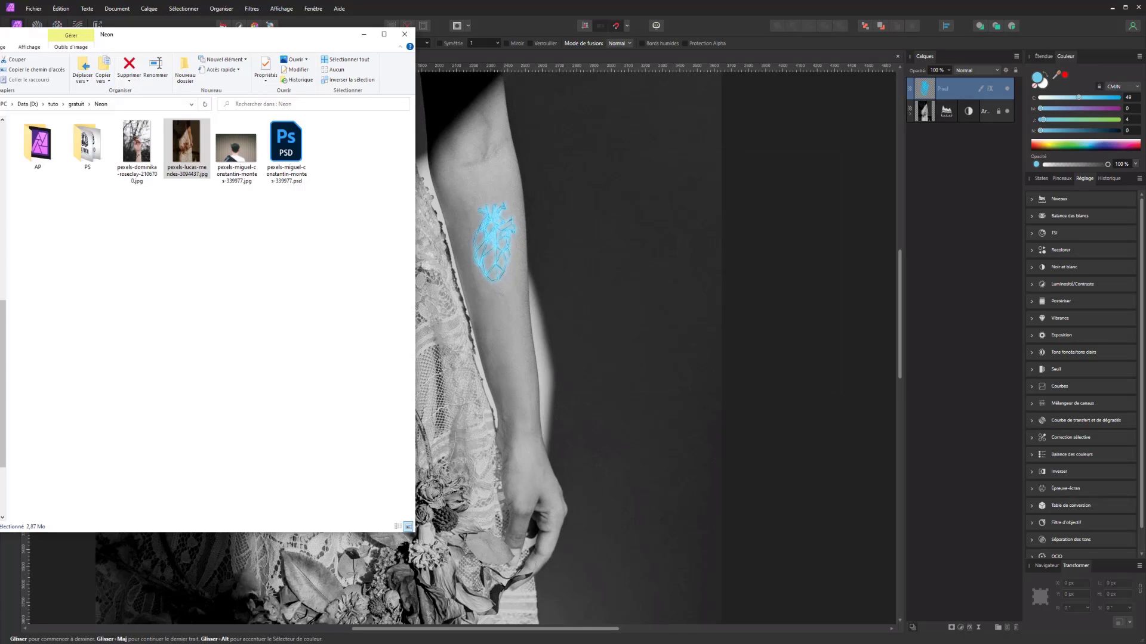
pyautogui.click(27, 104)
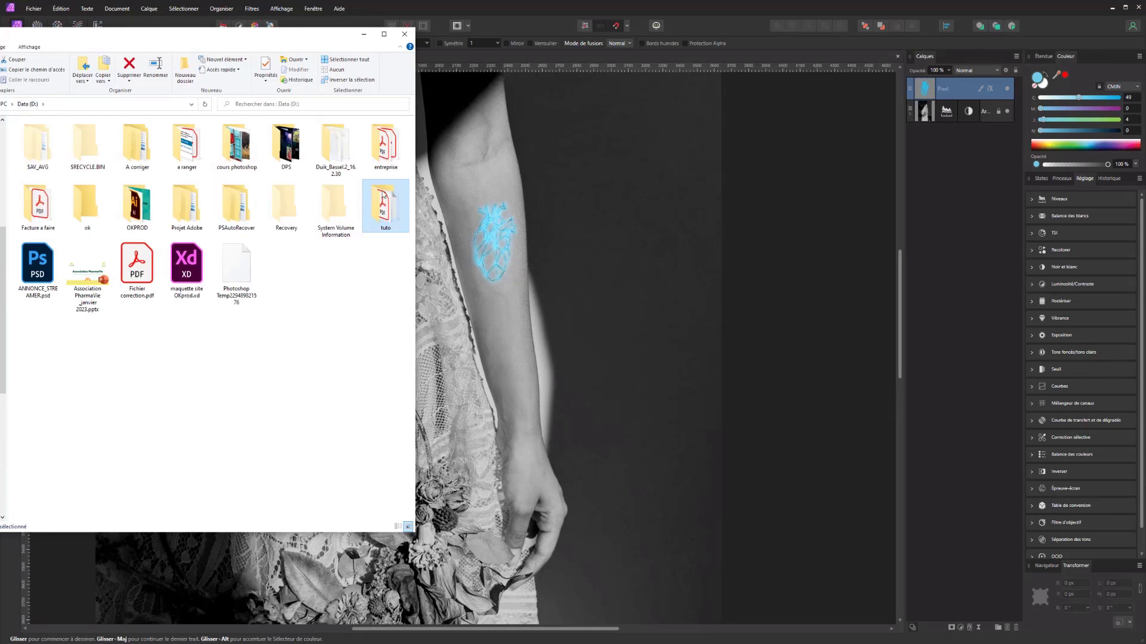
pyautogui.doubleClick(383, 203)
pyautogui.doubleClick(64, 145)
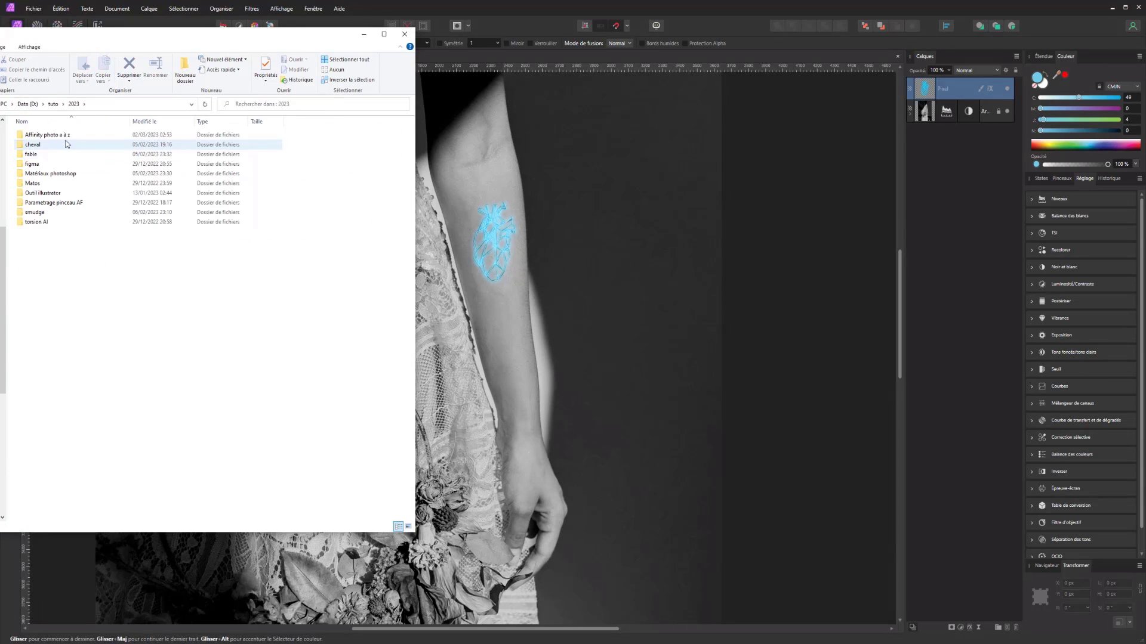
pyautogui.doubleClick(48, 135)
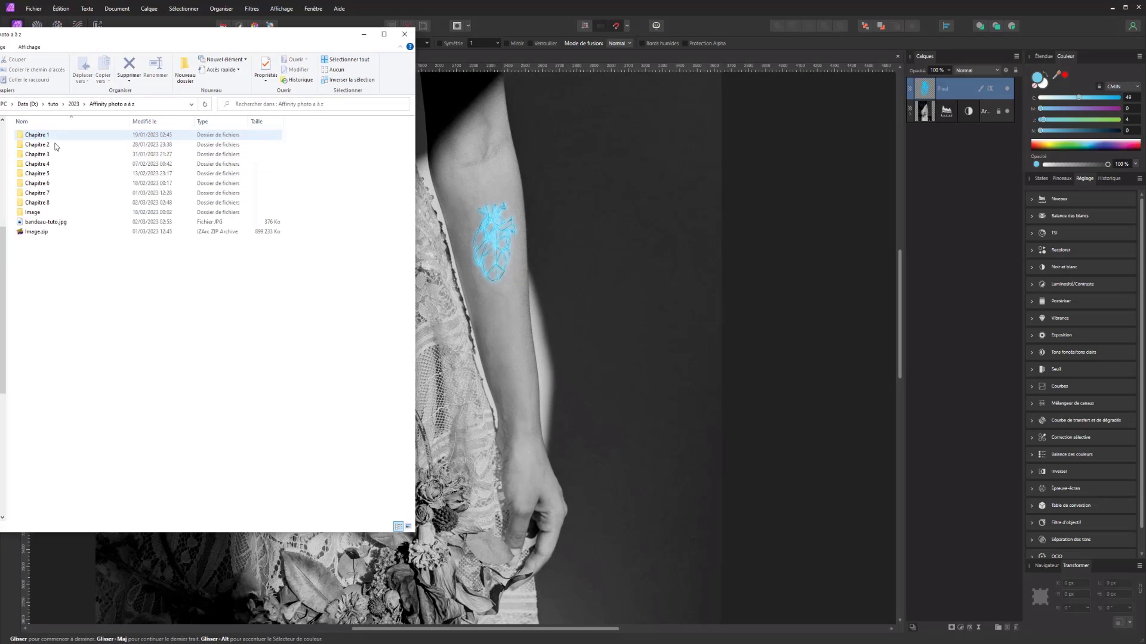
pyautogui.doubleClick(45, 215)
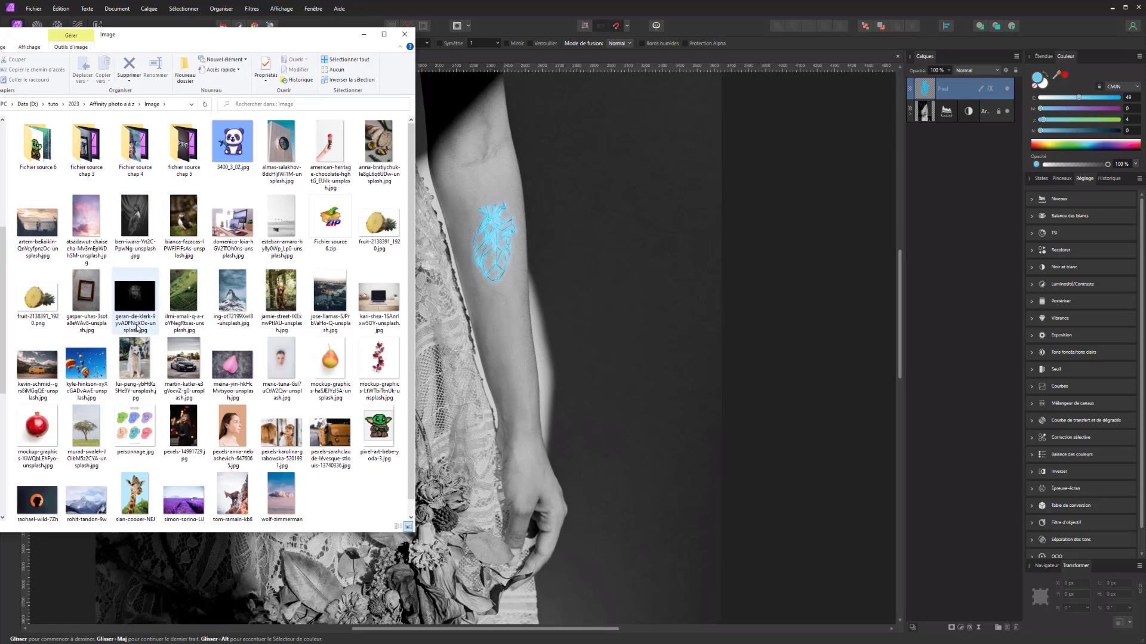
pyautogui.moveTo(137, 328); pyautogui.dragTo(555, 33)
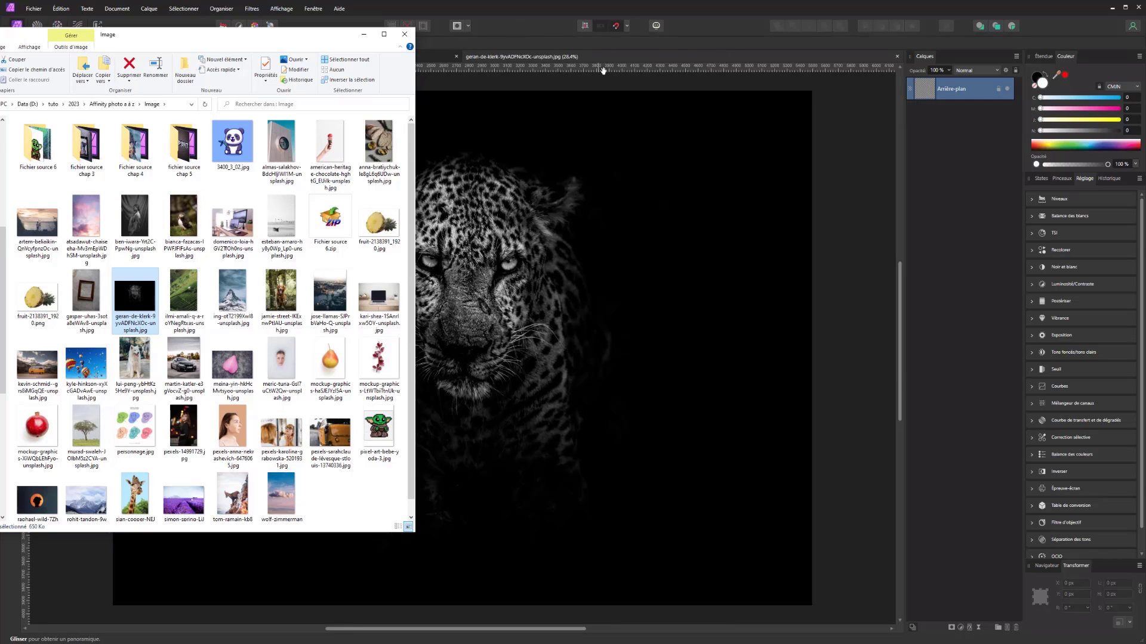
# Copy the neon heart layer from the arm photo and paste it into the leopard document.
pyautogui.click(566, 63)
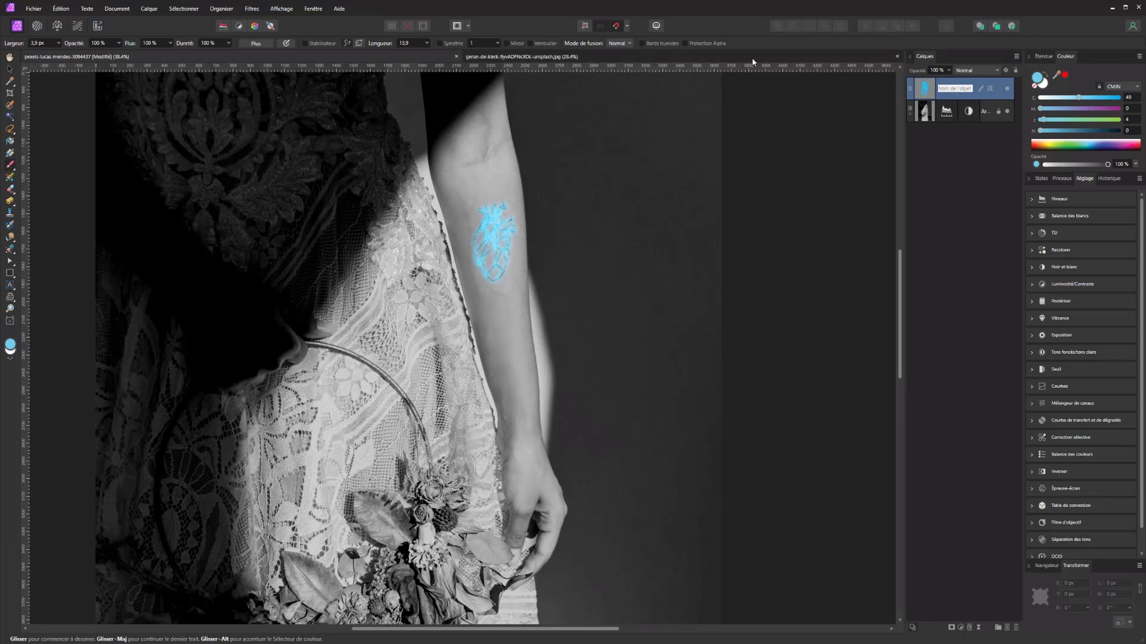
pyautogui.click(538, 56)
pyautogui.press('h')
pyautogui.hotkey('ctrl', 'v')
# Select the whole canvas and clear the heart drawing from the pasted layer, keeping the layer with its glow effects.
pyautogui.hotkey('ctrl', 'a')
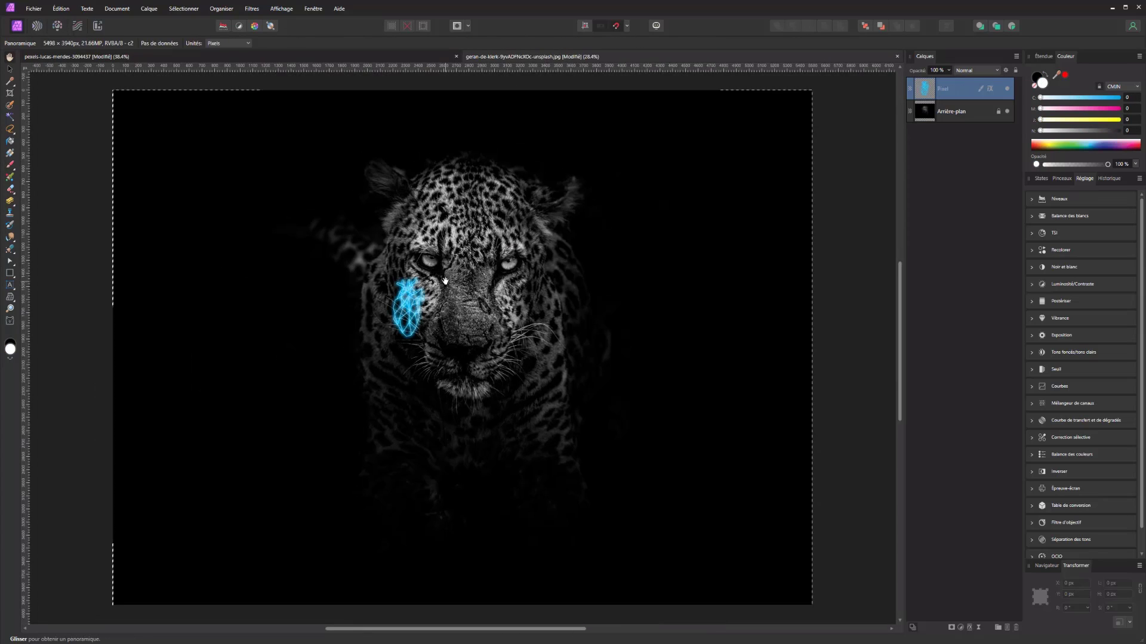
pyautogui.click(10, 71)
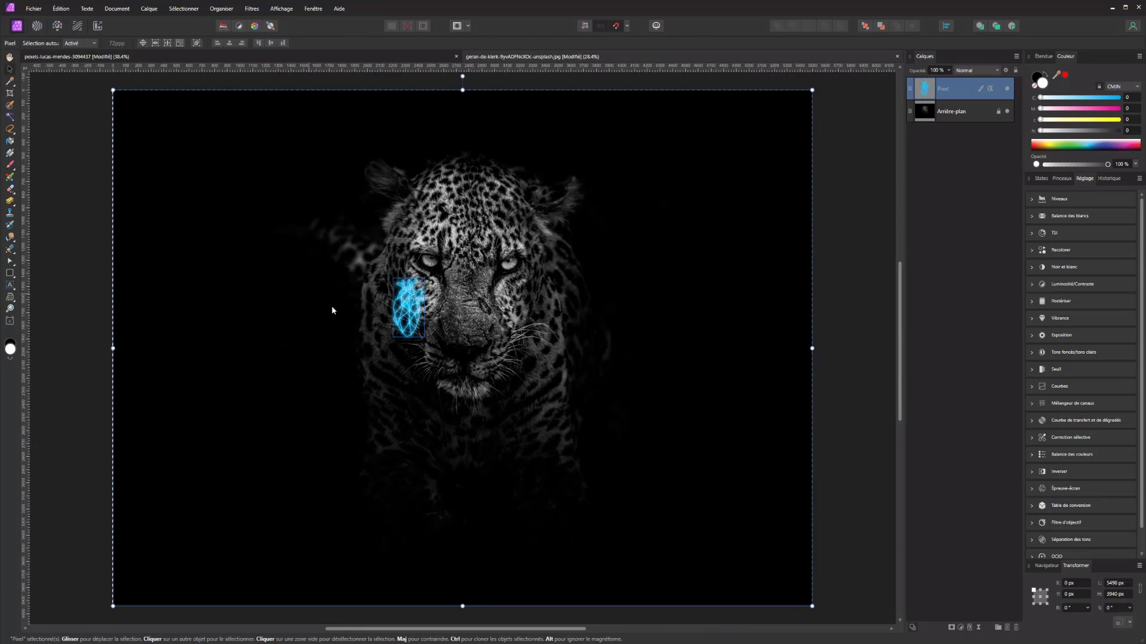
pyautogui.click(518, 238)
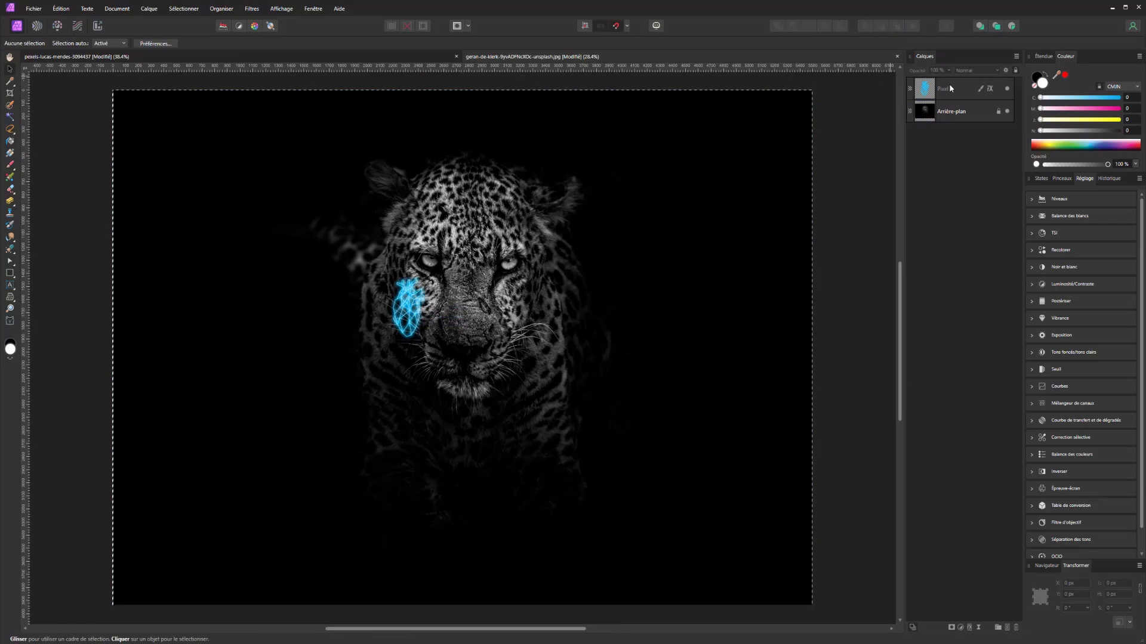
pyautogui.click(511, 309)
pyautogui.moveTo(420, 322); pyautogui.dragTo(545, 314)
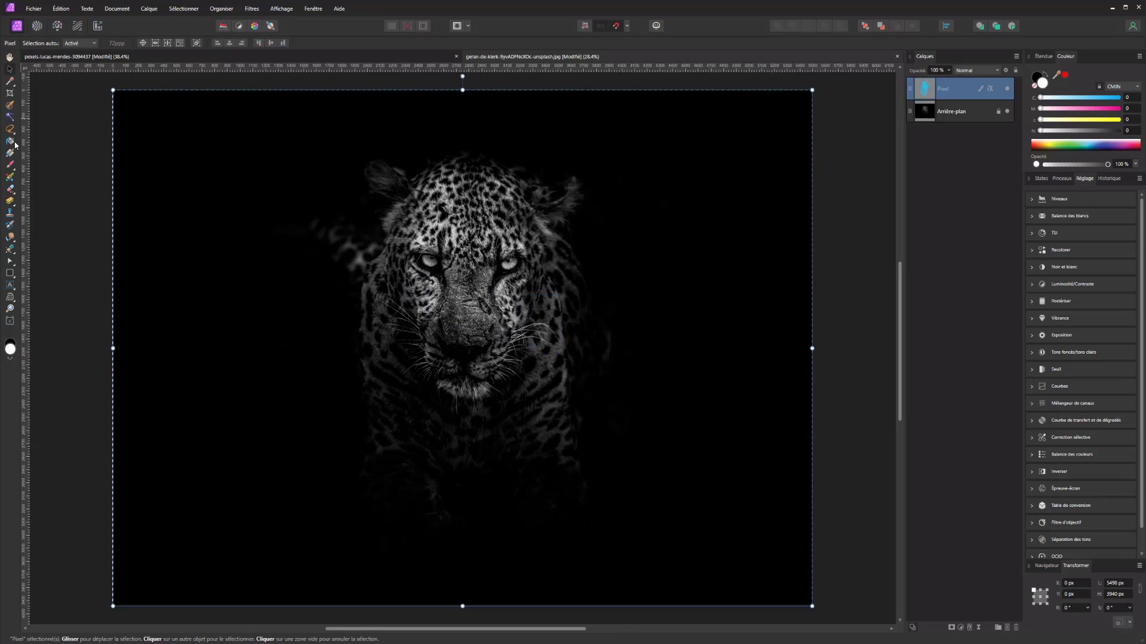
# Paint a small light-blue glowing dot in each of the leopard's eyes with a 23 px Paint Brush on the glow layer.
pyautogui.click(10, 165)
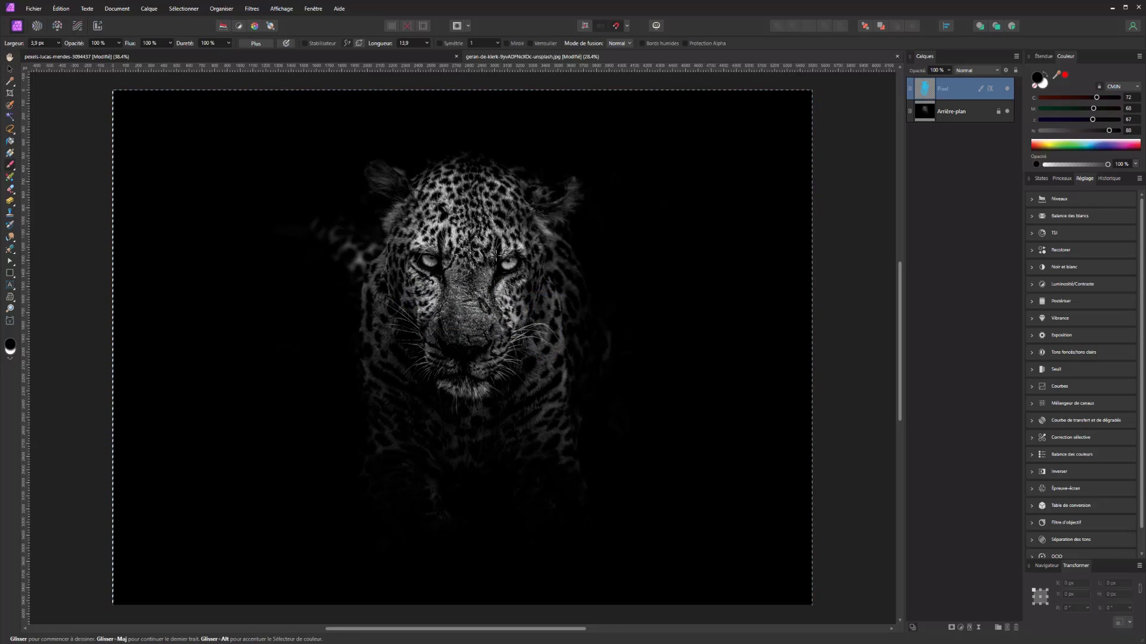
pyautogui.moveTo(507, 265); pyautogui.dragTo(506, 265)
pyautogui.click(1092, 146)
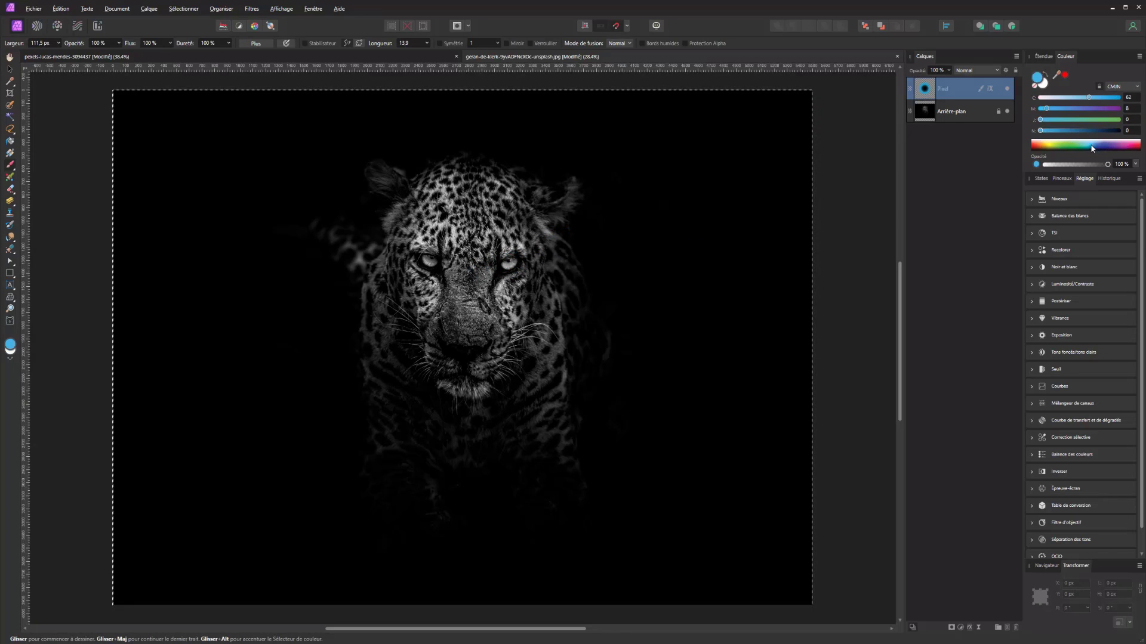
pyautogui.moveTo(513, 267); pyautogui.dragTo(508, 263)
pyautogui.moveTo(433, 262); pyautogui.dragTo(427, 257)
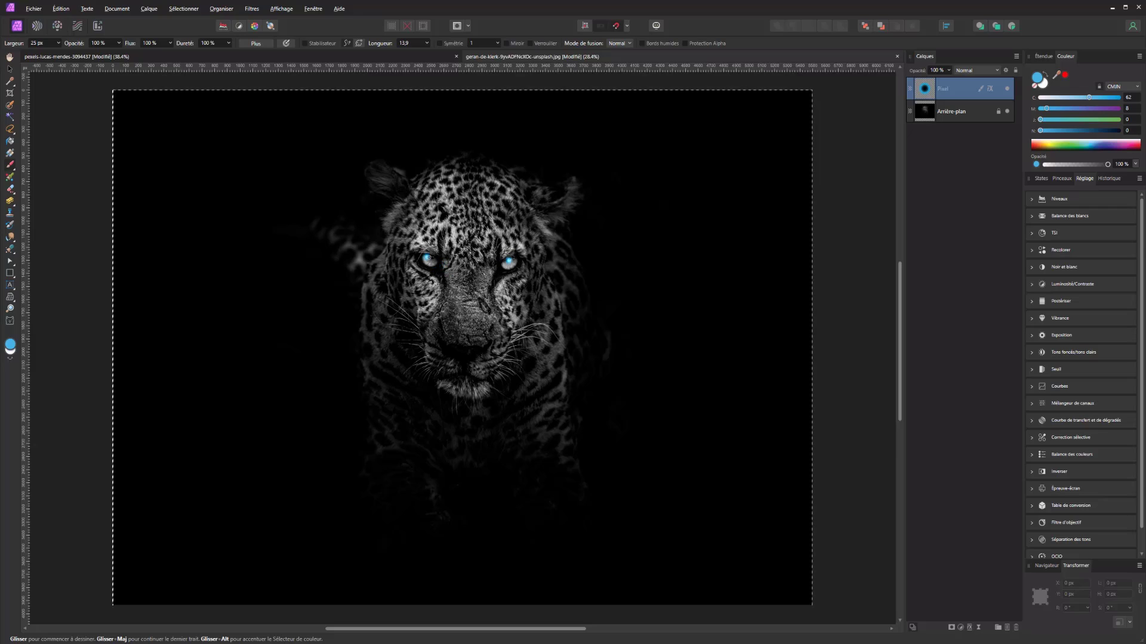
pyautogui.click(431, 259)
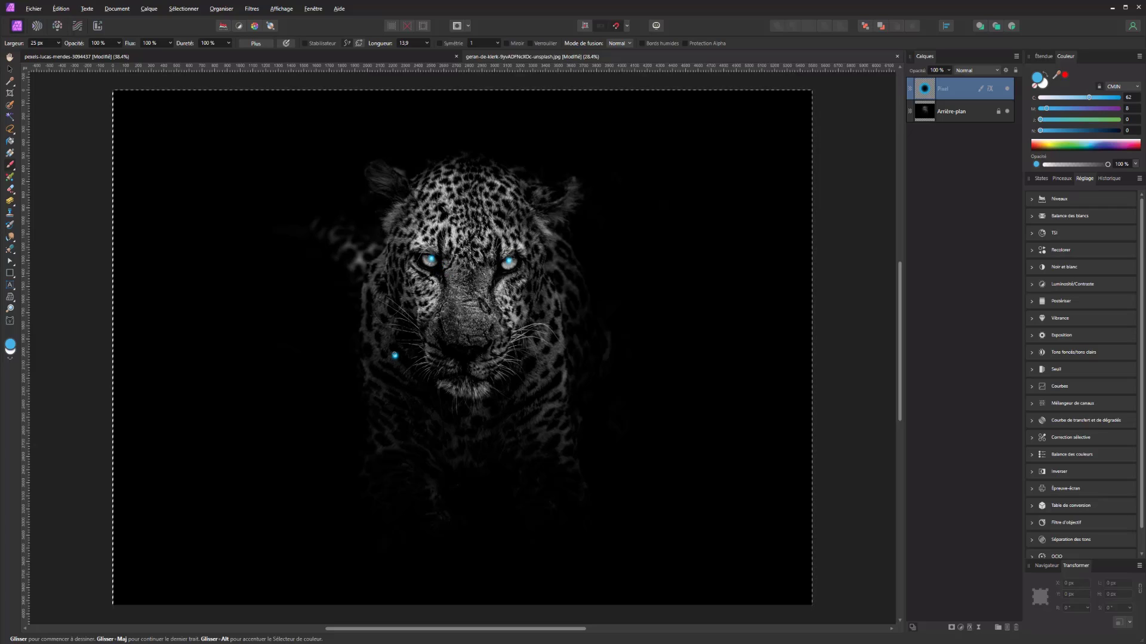
pyautogui.moveTo(504, 328); pyautogui.dragTo(519, 322)
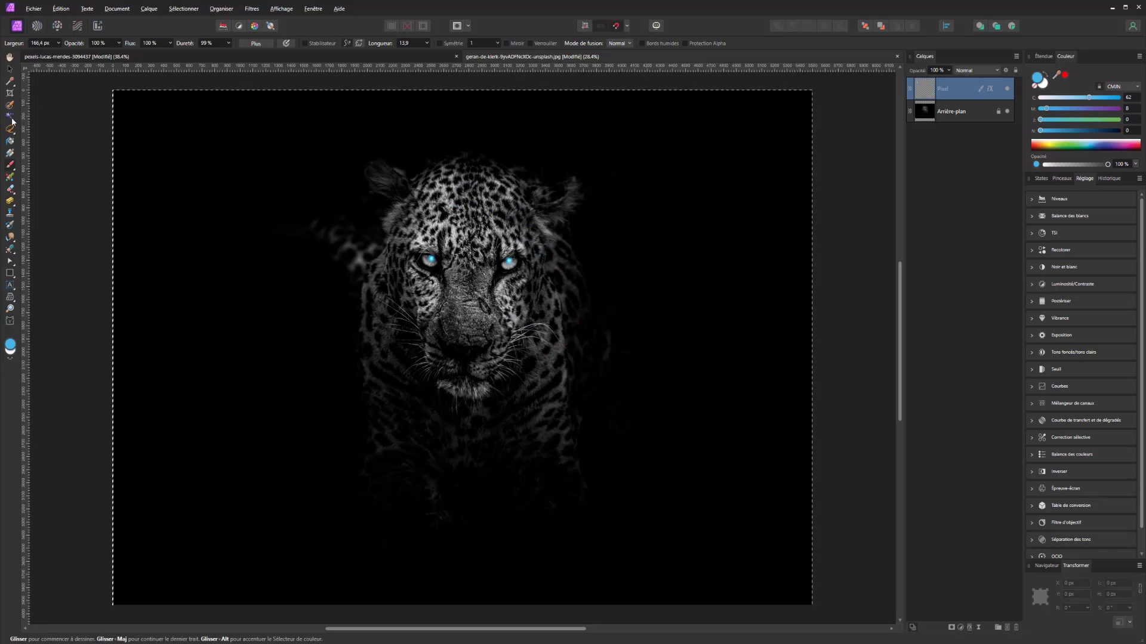
# Outline a narrow polygonal selection on the leopard's shoulder beside its face and paint inside it with a 166.4 px light-blue brush.
pyautogui.click(12, 132)
pyautogui.click(26, 179)
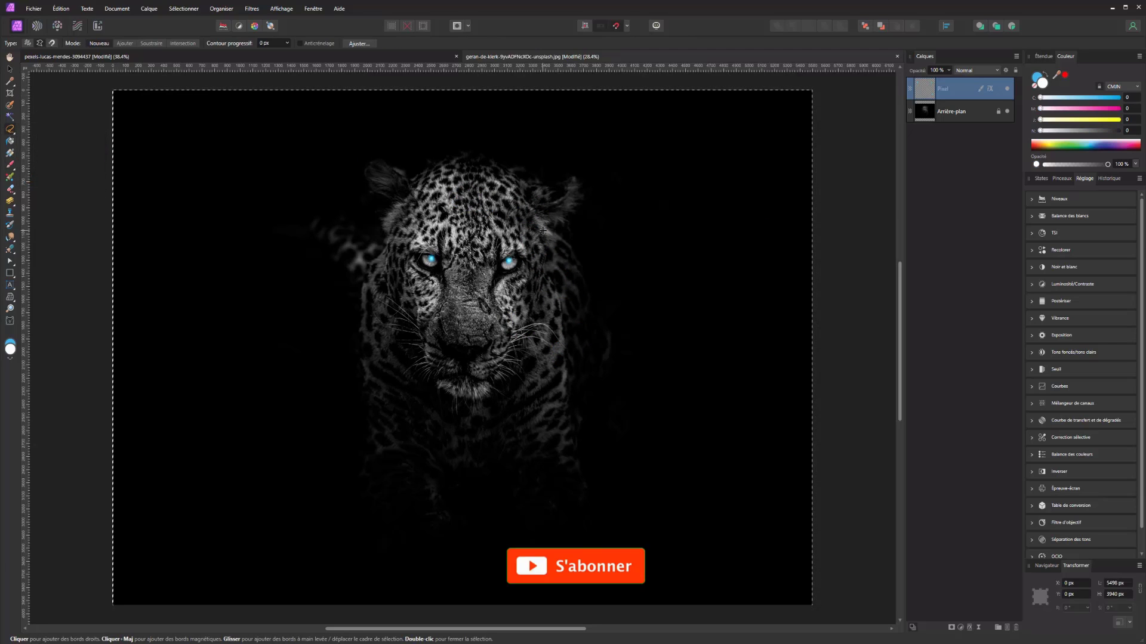
pyautogui.moveTo(564, 241)
pyautogui.mouseDown()
pyautogui.moveTo(548, 265)
pyautogui.moveTo(568, 341)
pyautogui.moveTo(592, 297)
pyautogui.moveTo(563, 241)
pyautogui.mouseUp()
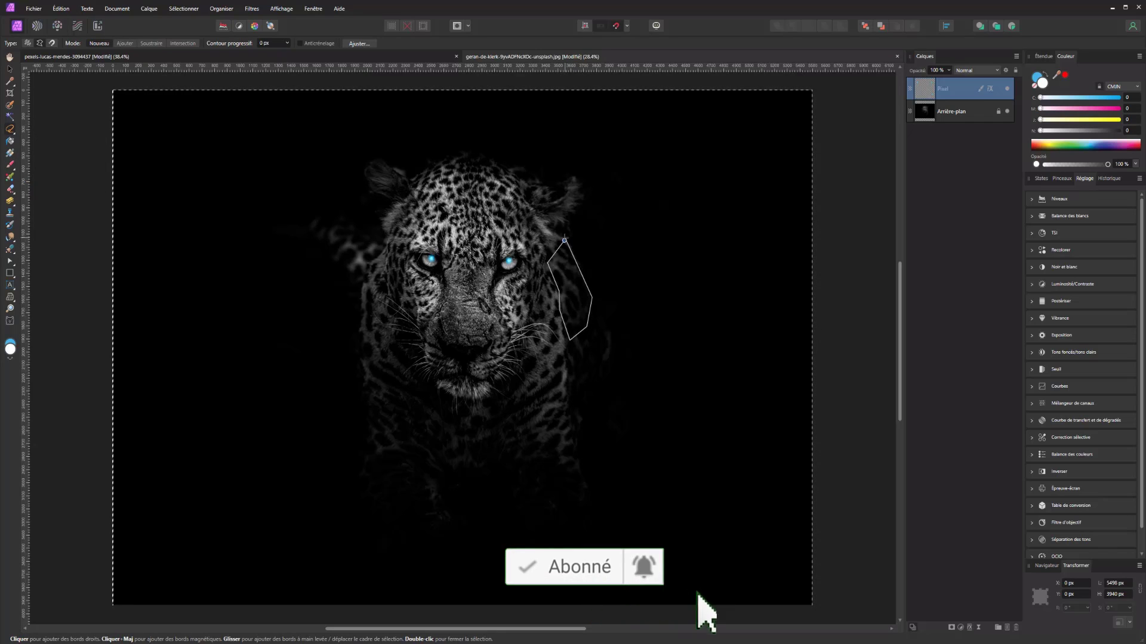
pyautogui.press('b')
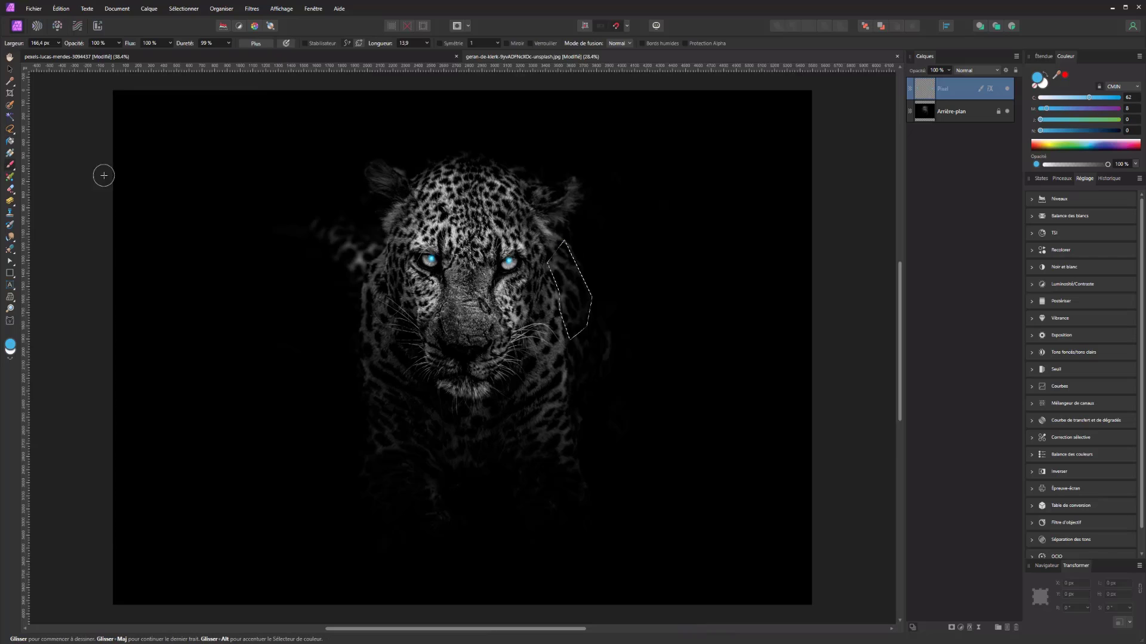
pyautogui.moveTo(564, 247)
pyautogui.mouseDown()
pyautogui.moveTo(552, 301)
pyautogui.moveTo(536, 229)
pyautogui.moveTo(560, 297)
pyautogui.moveTo(564, 266)
pyautogui.moveTo(573, 329)
pyautogui.mouseUp()
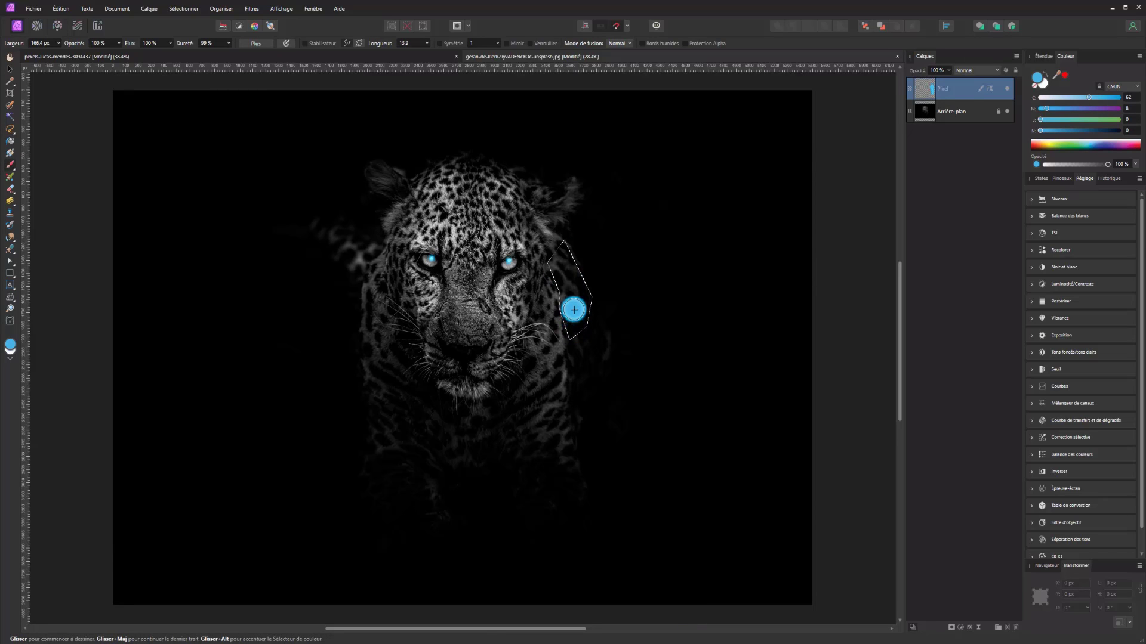
# Try the brush blend modes Superposition, Lumière vive and Produit inside the shoulder selection, and undo the test stroke.
pyautogui.click(614, 44)
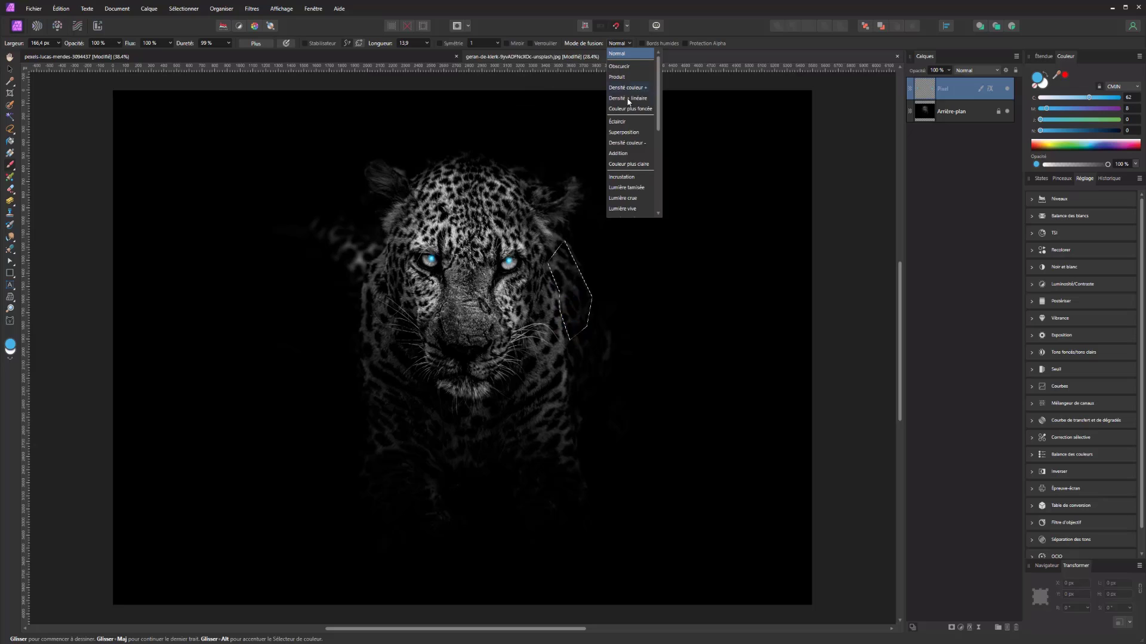
pyautogui.click(626, 132)
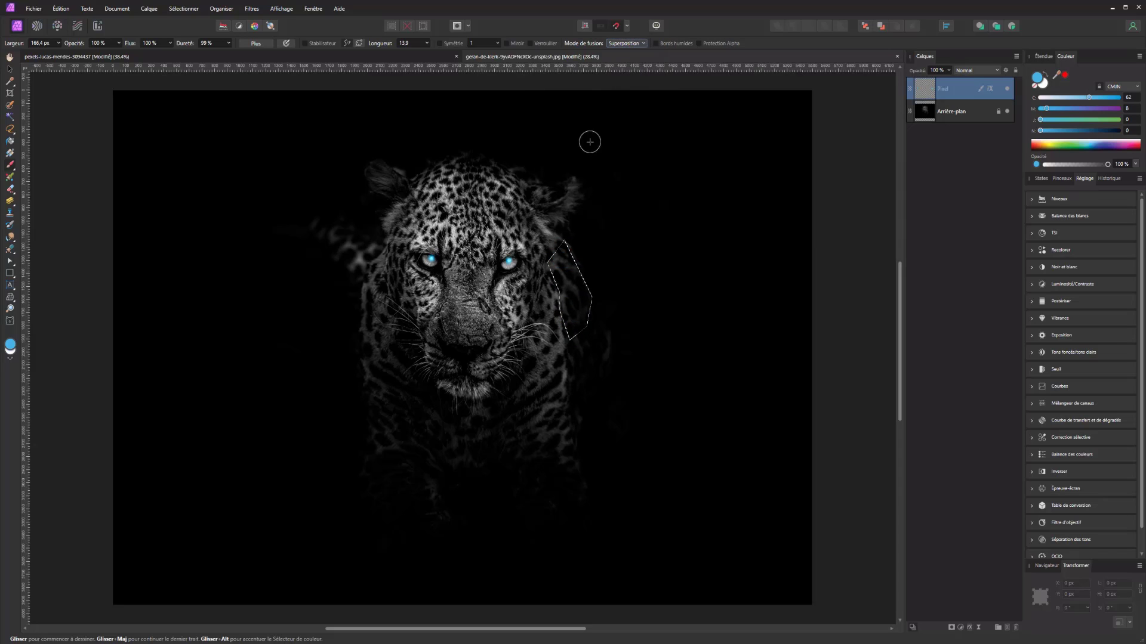
pyautogui.click(623, 43)
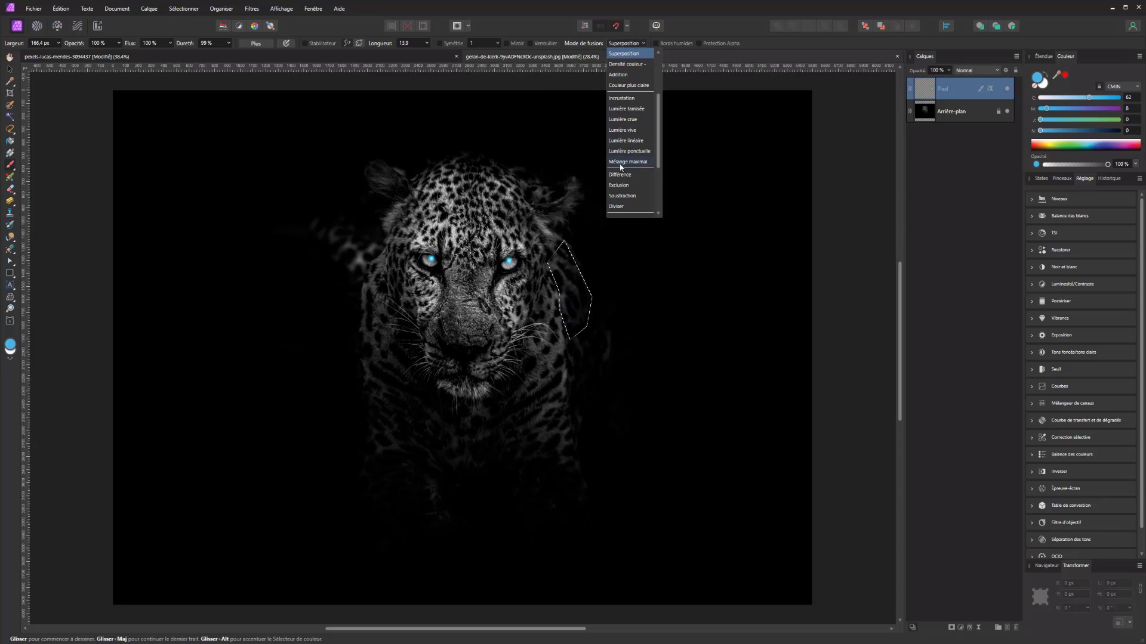
pyautogui.click(626, 138)
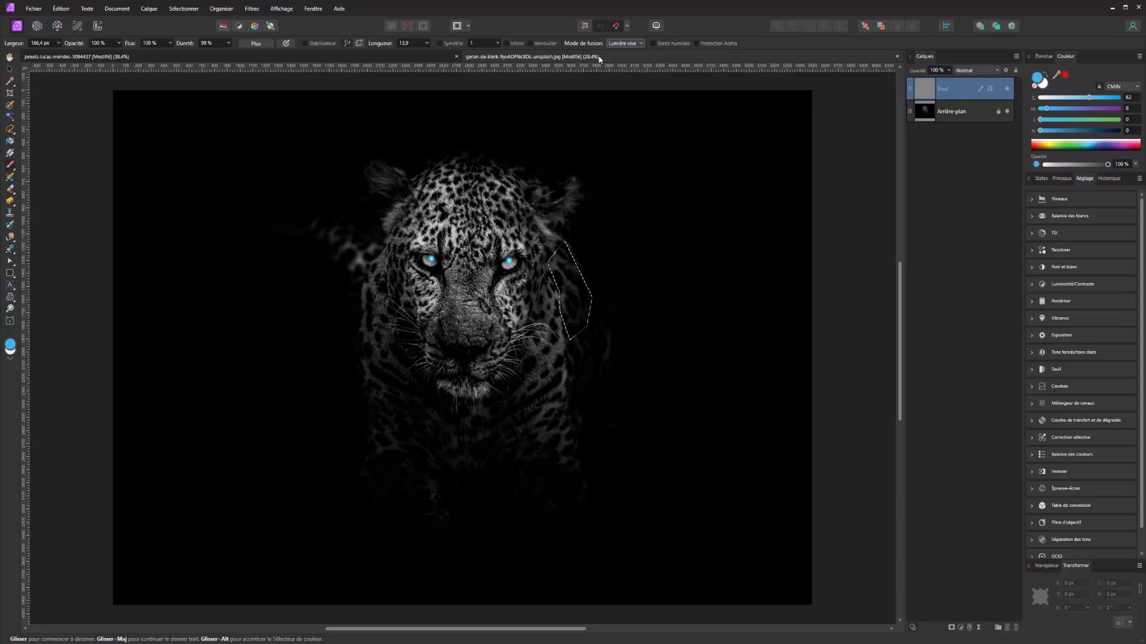
pyautogui.click(623, 43)
pyautogui.scroll(5, 620, 64)
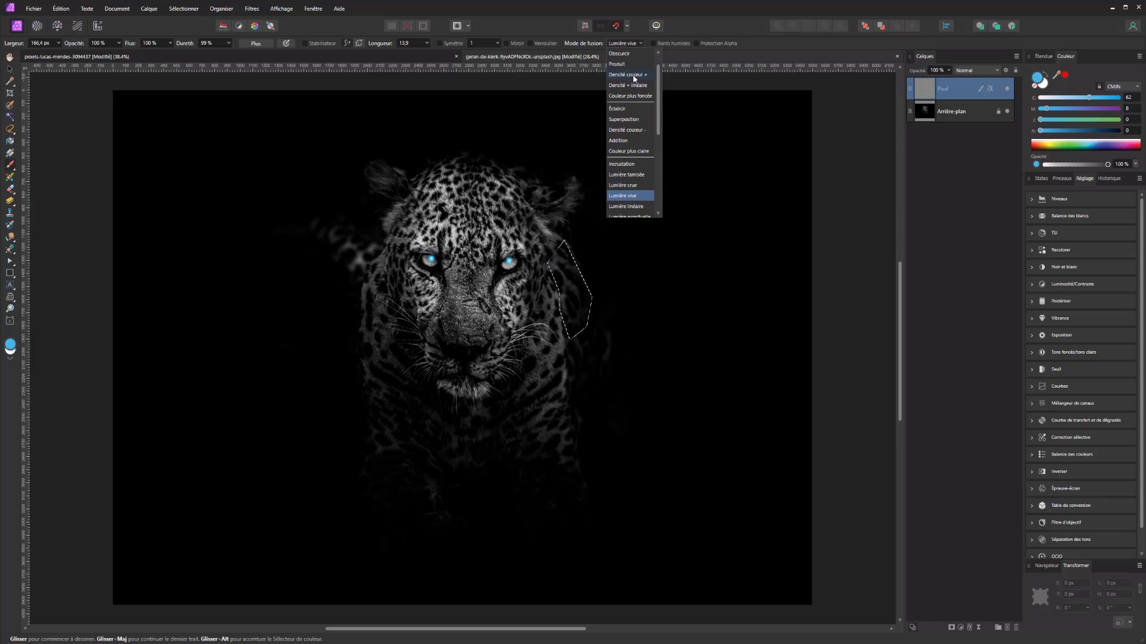
pyautogui.click(622, 79)
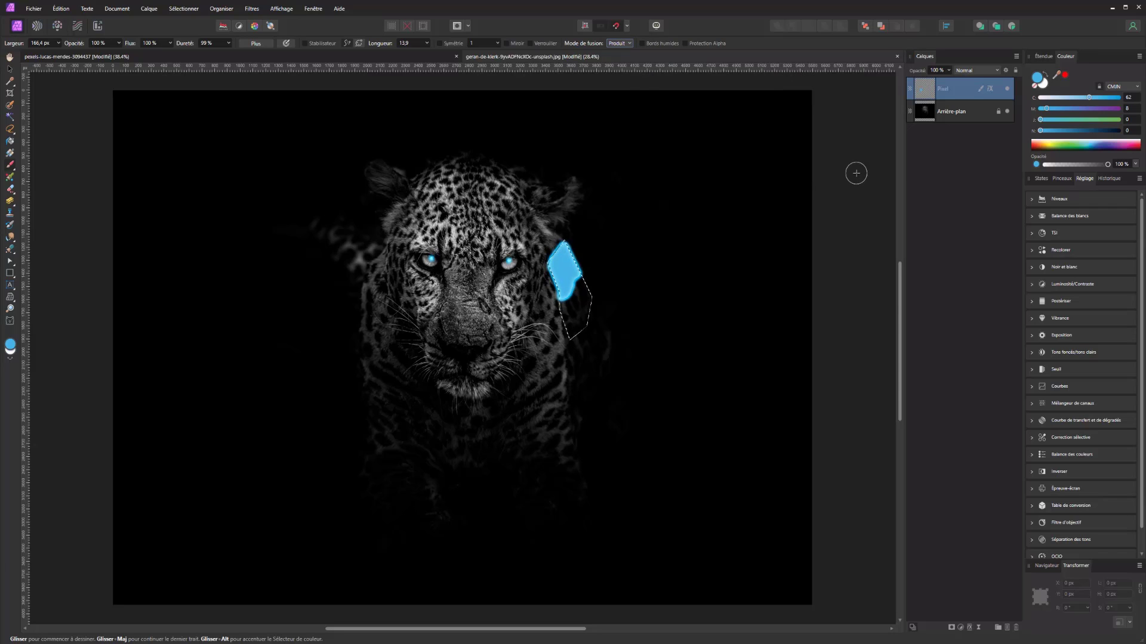
pyautogui.hotkey('ctrl', 'z')
# Test the brush with the Éclaircir blend mode in the shoulder selection, then remove the stroke and restore the Normal mode.
pyautogui.click(621, 43)
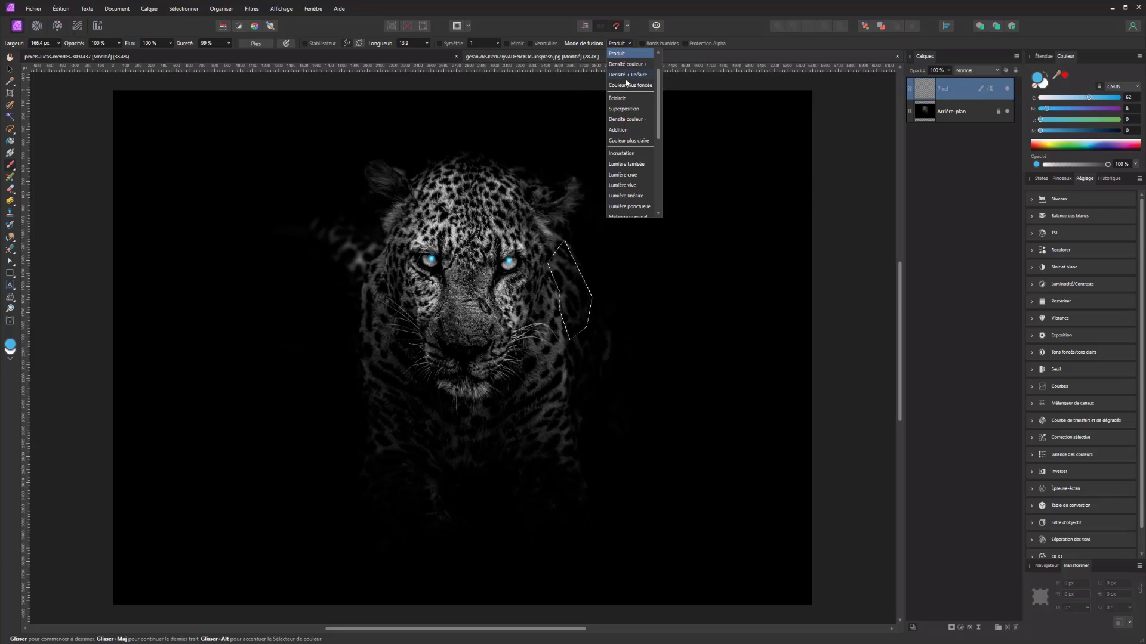
pyautogui.click(625, 97)
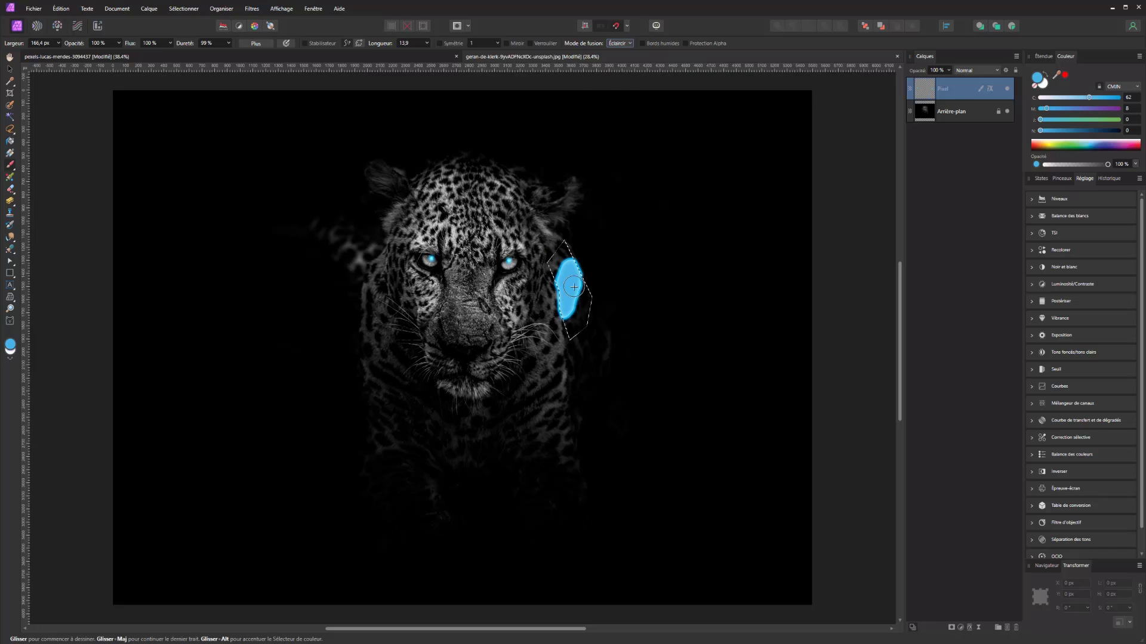
pyautogui.moveTo(608, 57); pyautogui.dragTo(512, 147)
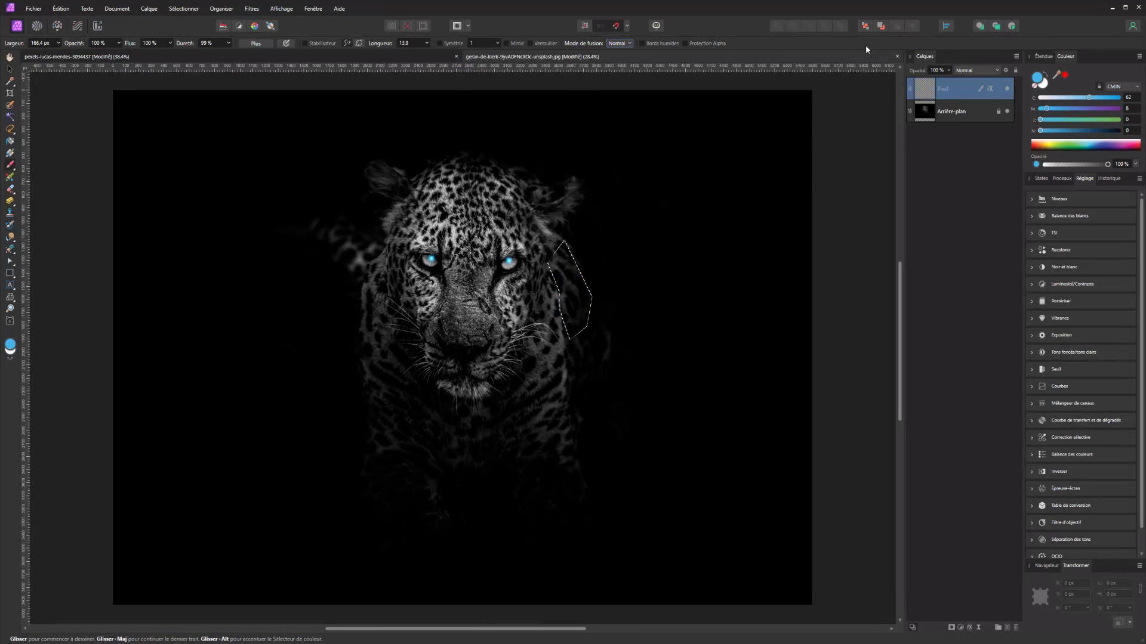
# Fill the shoulder selection with light blue on a duplicate of the glow layer and set that layer's blend mode to Lumière tamisée.
pyautogui.hotkey('ctrl', 'j')
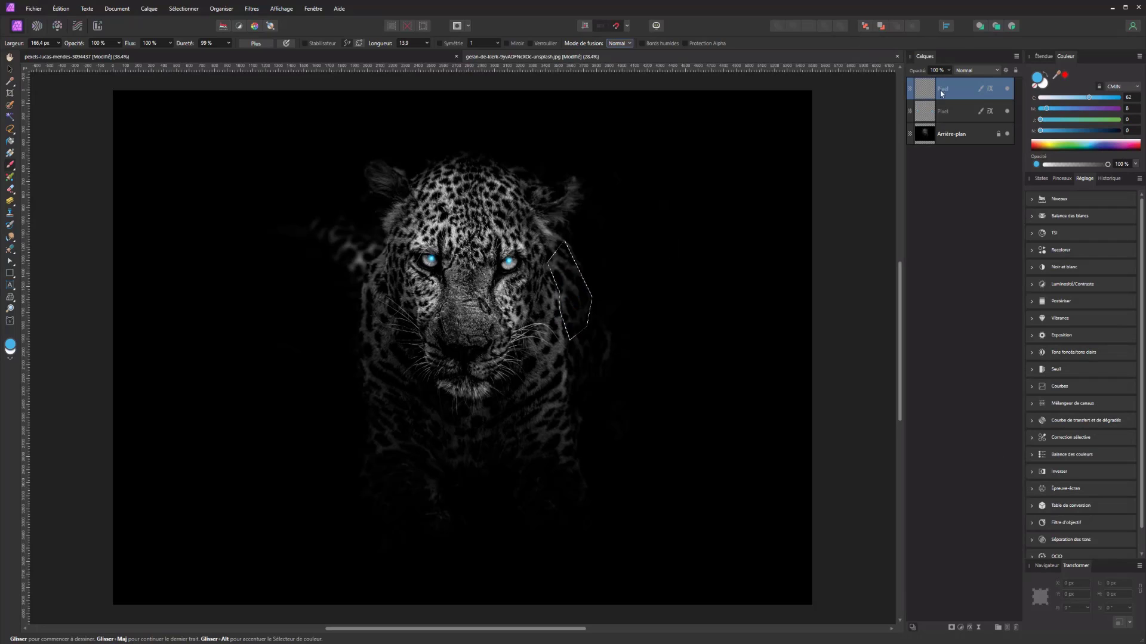
pyautogui.click(941, 90)
pyautogui.click(565, 265)
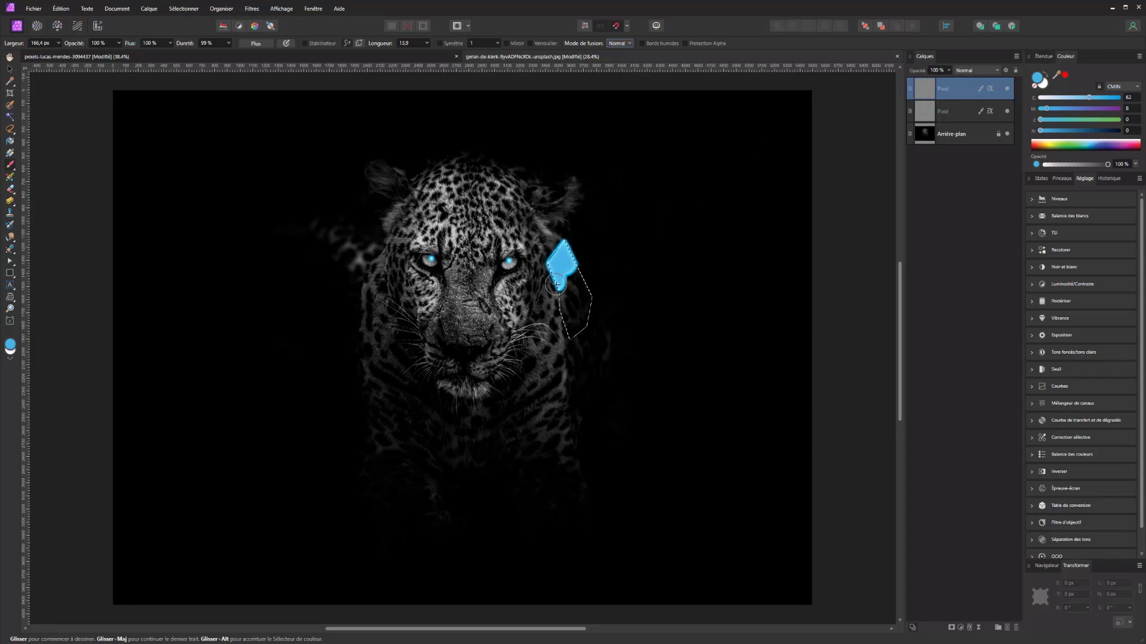
pyautogui.click(973, 70)
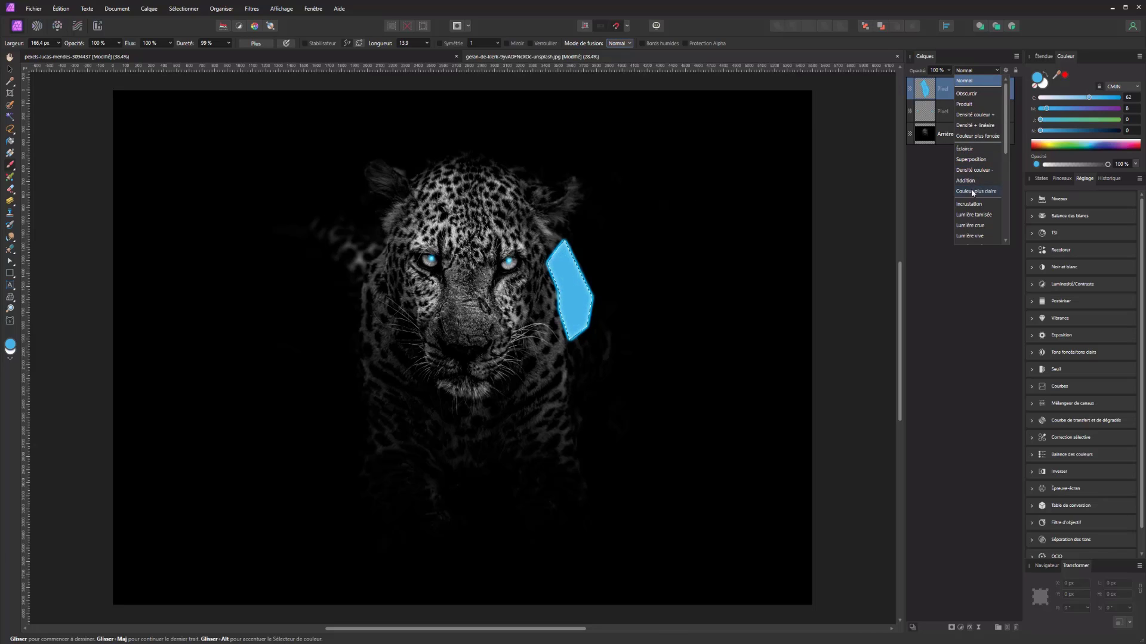
pyautogui.click(976, 215)
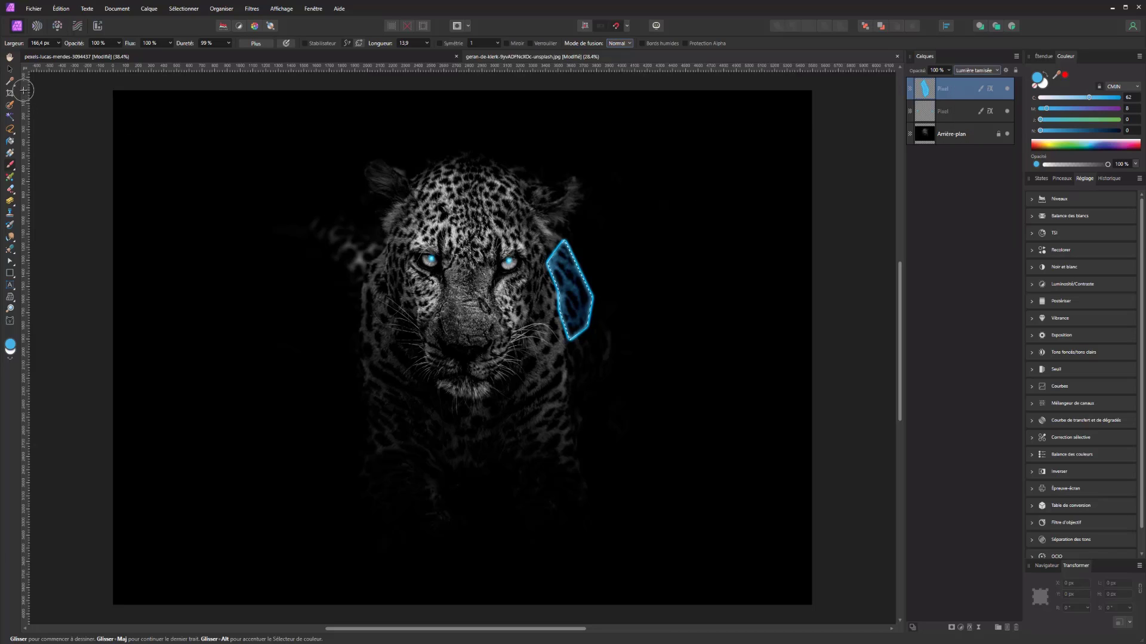
# Deselect the shoulder area and delete the duplicate layer holding the blue shoulder patch.
pyautogui.click(10, 69)
pyautogui.hotkey('ctrl', 'd')
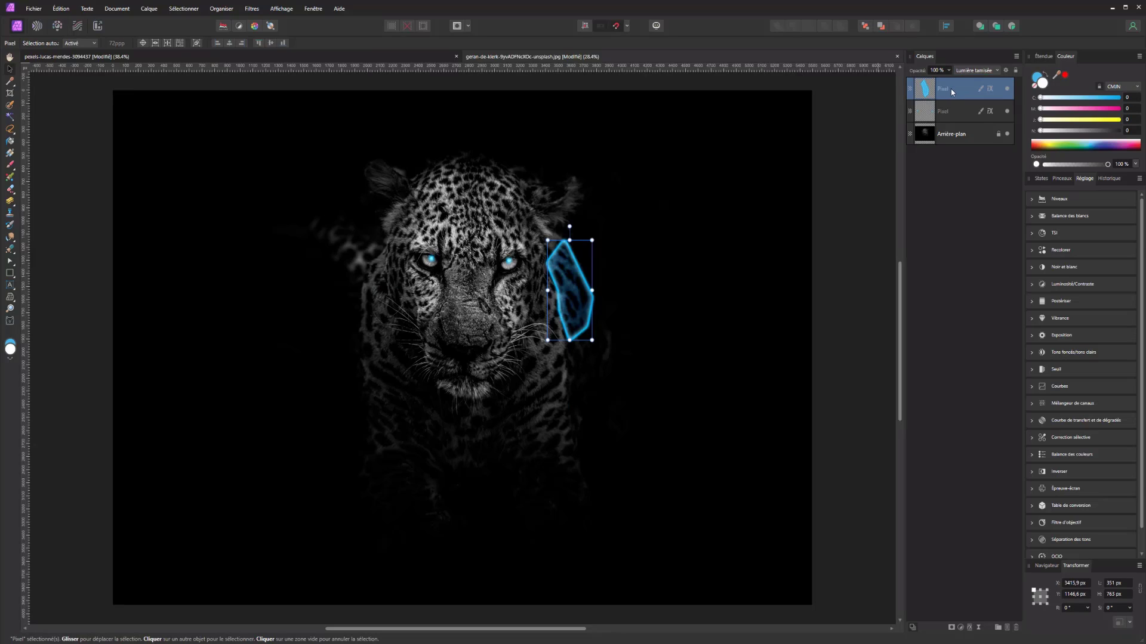
pyautogui.press('Delete')
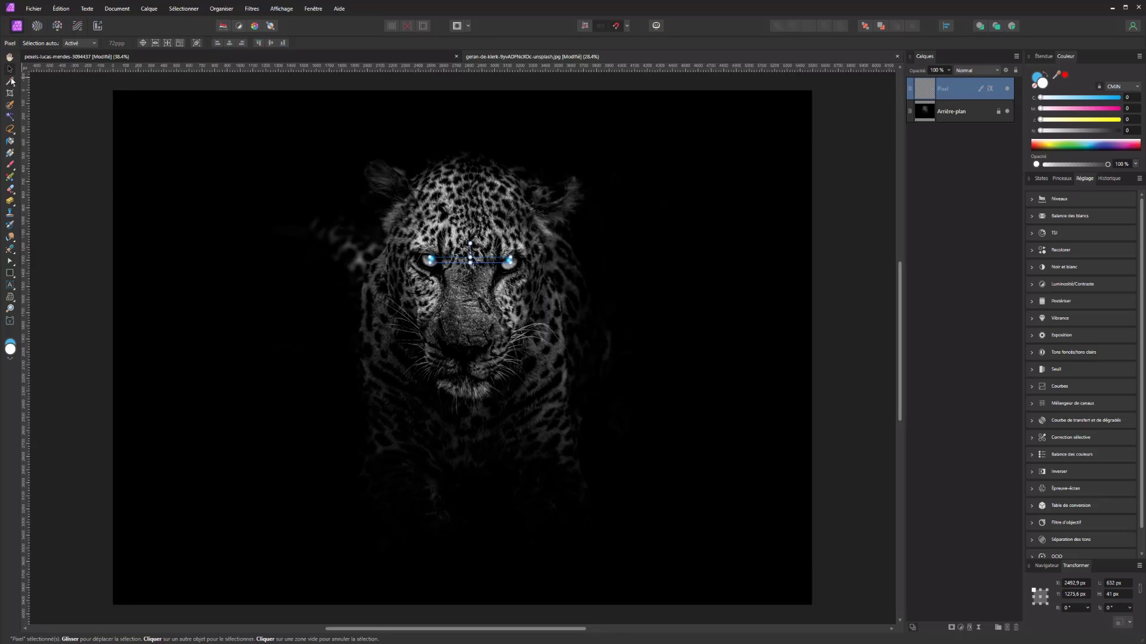
# Return to the arm photo document and examine the finished neon heart drawing up close.
pyautogui.click(134, 200)
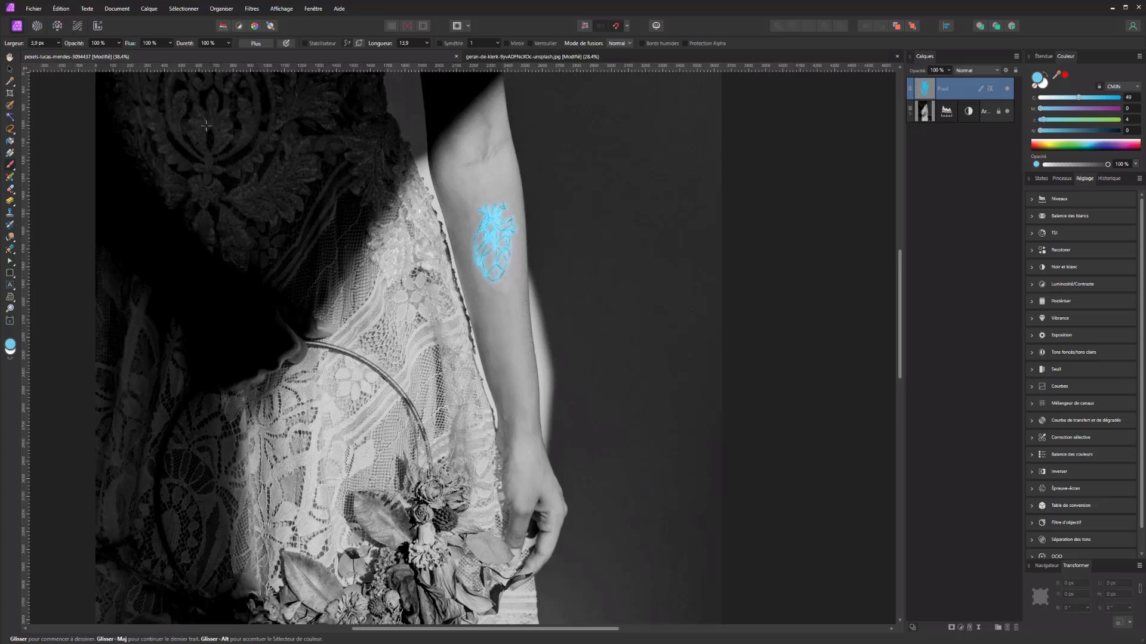
pyautogui.scroll(3, 280, 271)
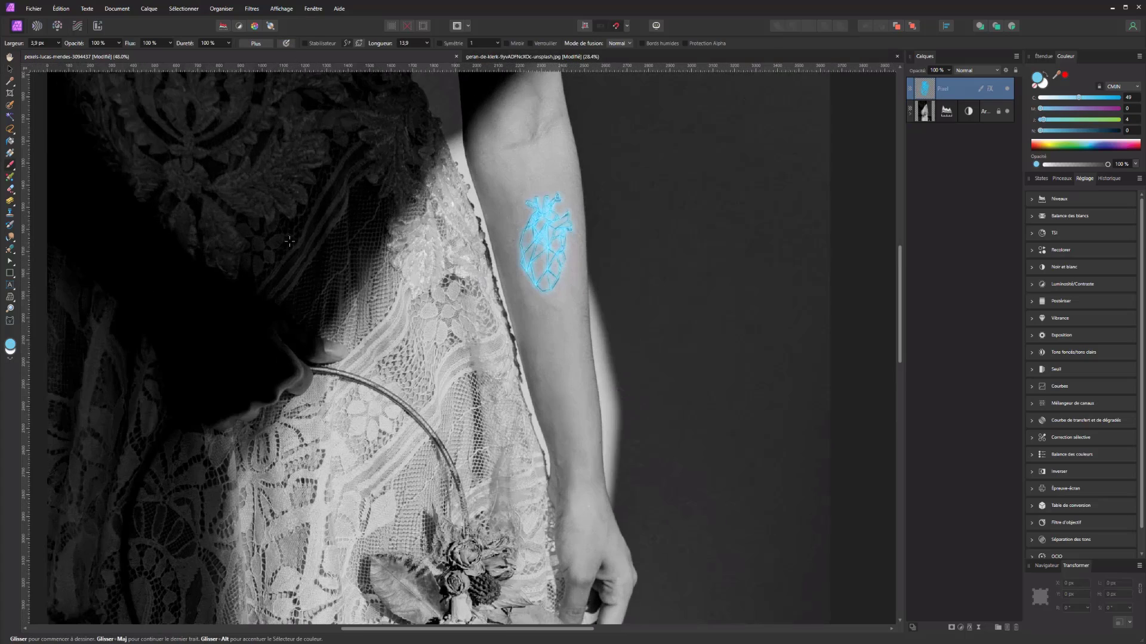
pyautogui.moveTo(292, 257); pyautogui.dragTo(274, 307)
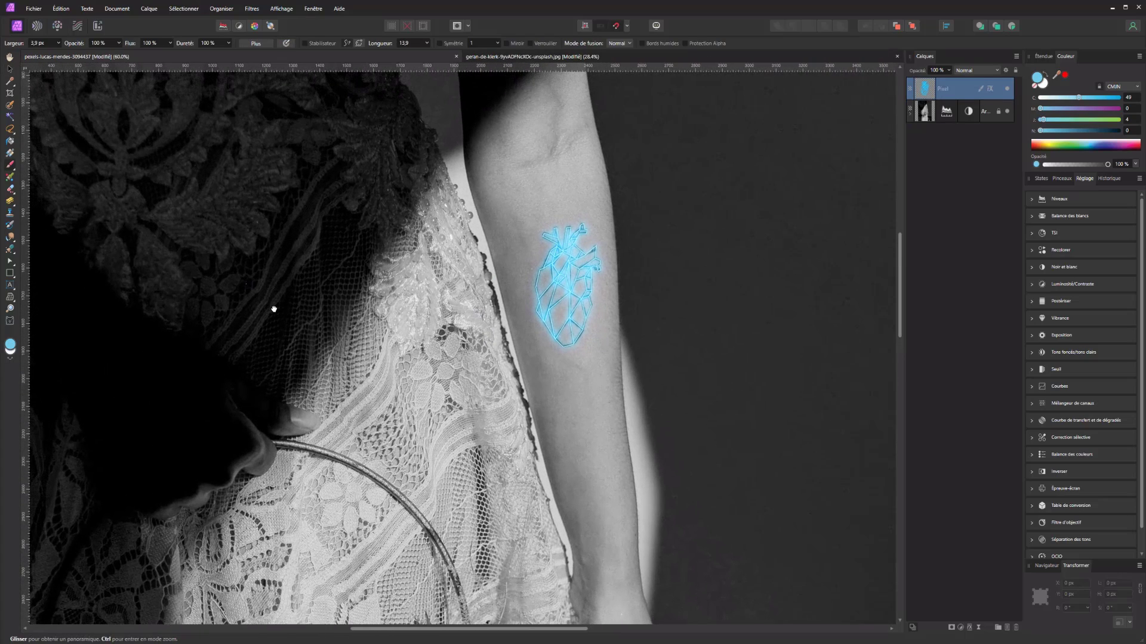
pyautogui.scroll(-1, 274, 317)
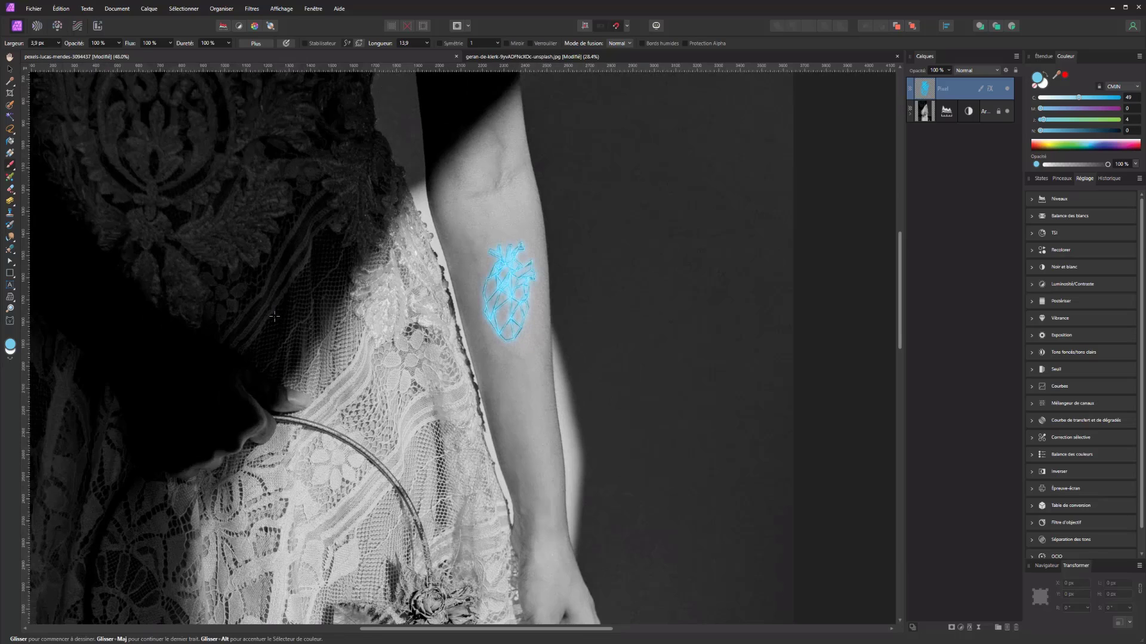